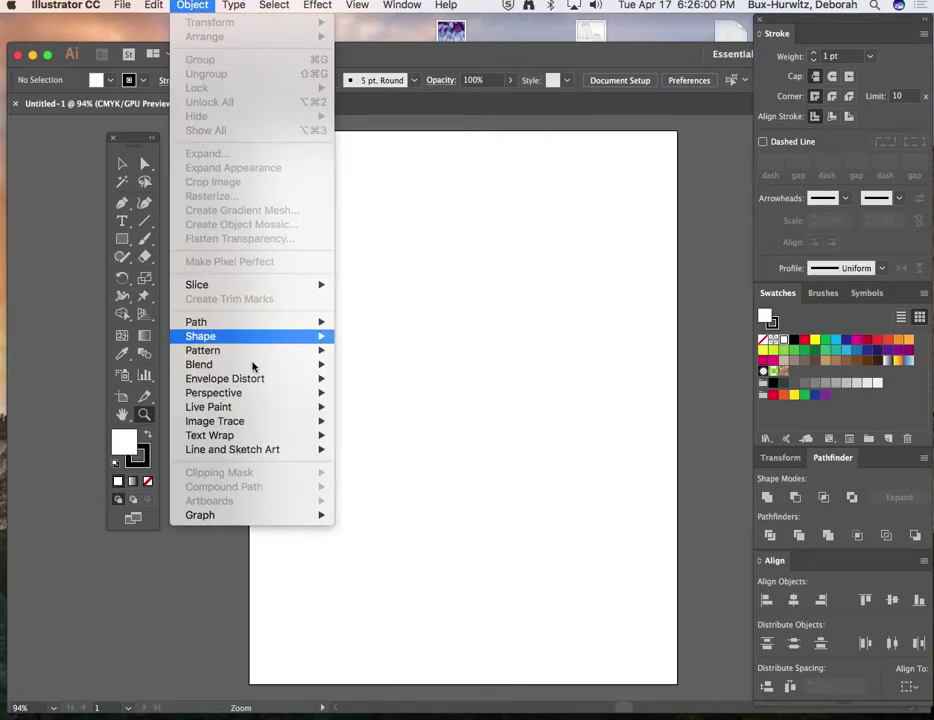
mouse_move(253, 385)
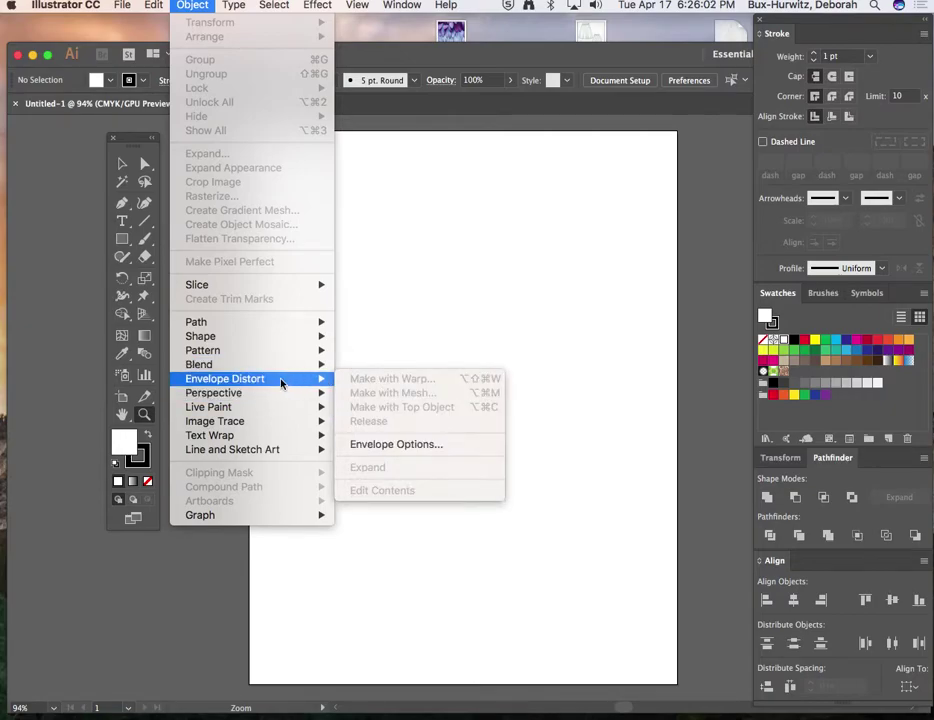
click(195, 7)
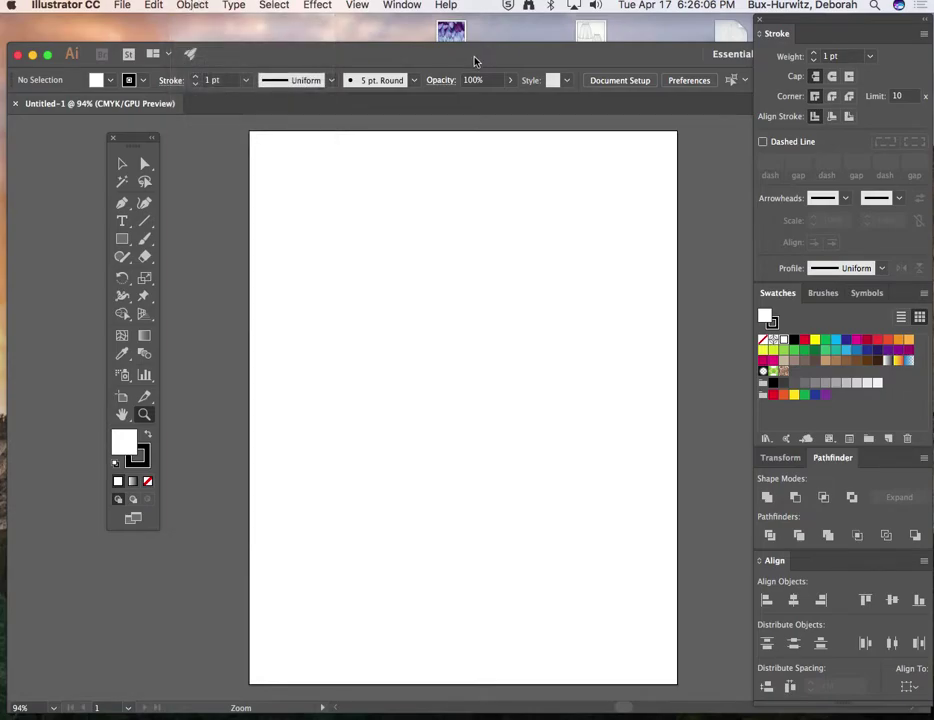
Add a line of point text in the upper part of the page, replacing the placeholder with a first name in capitals
click(122, 222)
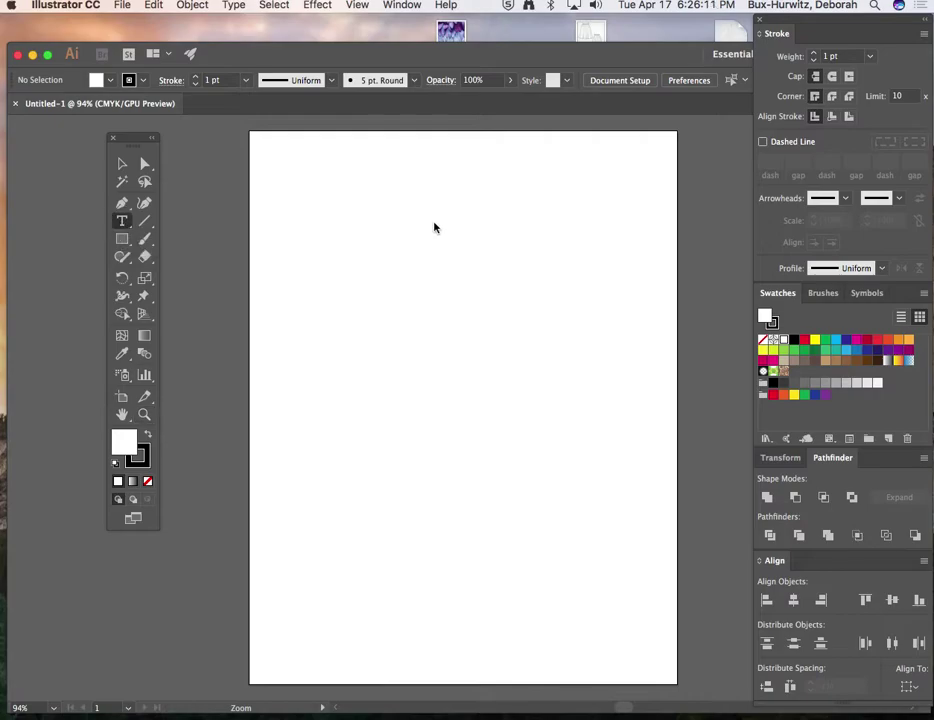
click(123, 224)
click(420, 253)
drag(462, 251, 406, 252)
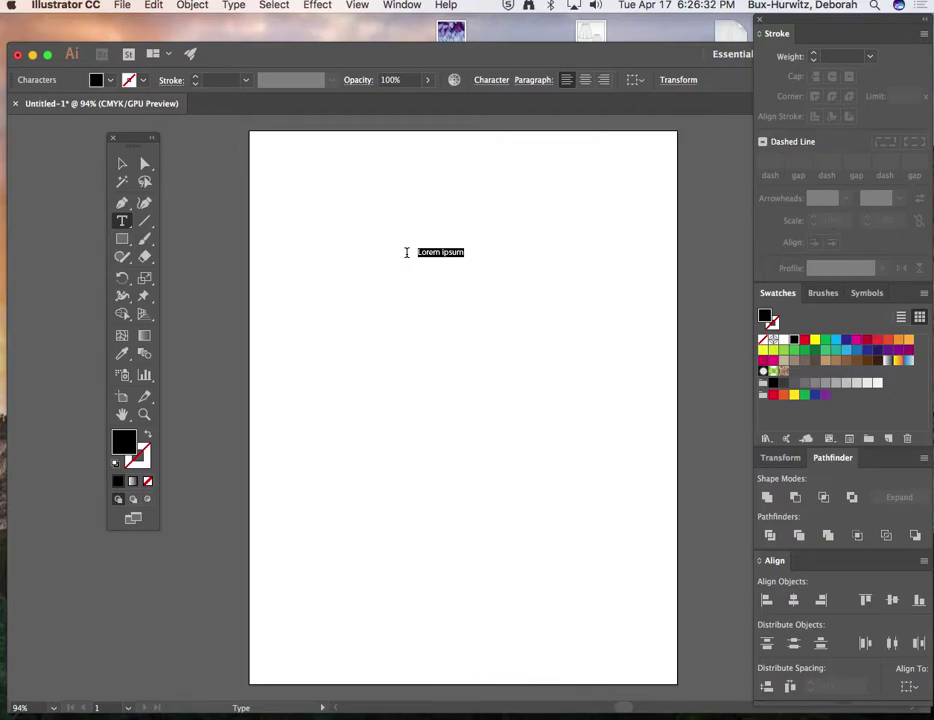
text(DEBBIE)
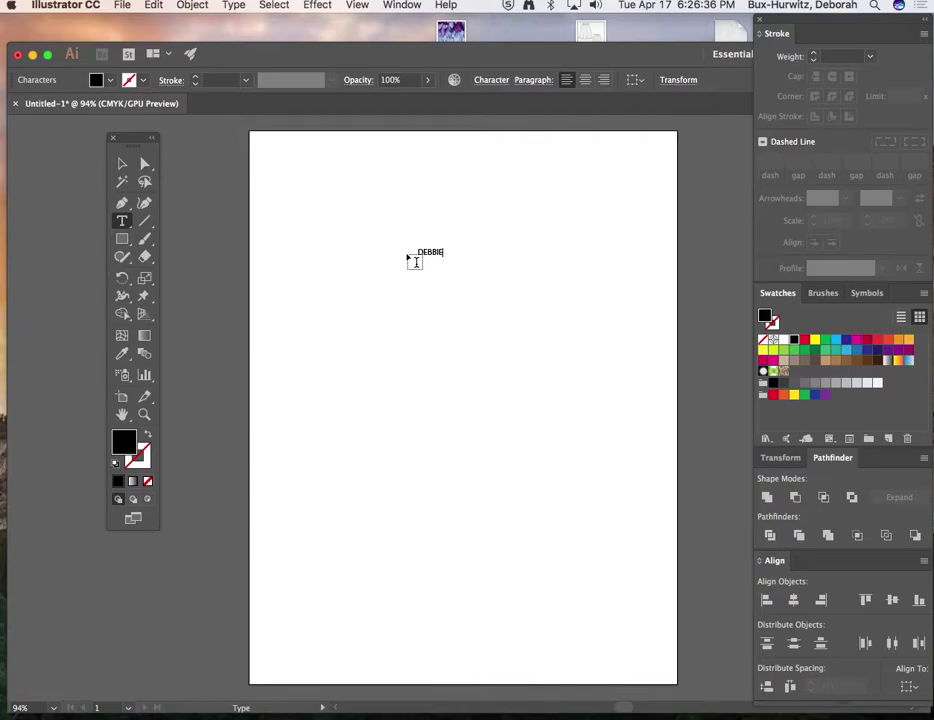
Enlarge the name text and stretch it wider, then try stretching it taller and undo that last stretch
click(122, 163)
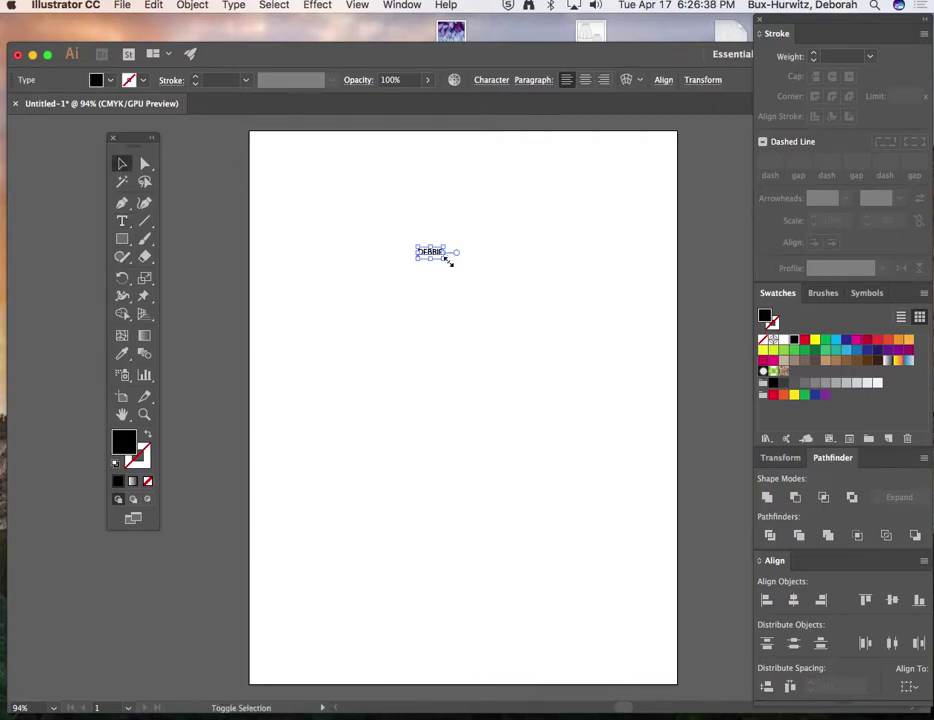
drag(449, 262, 494, 293)
click(528, 260)
click(486, 267)
click(491, 265)
drag(491, 265, 532, 264)
drag(475, 277, 474, 315)
key(super+z)
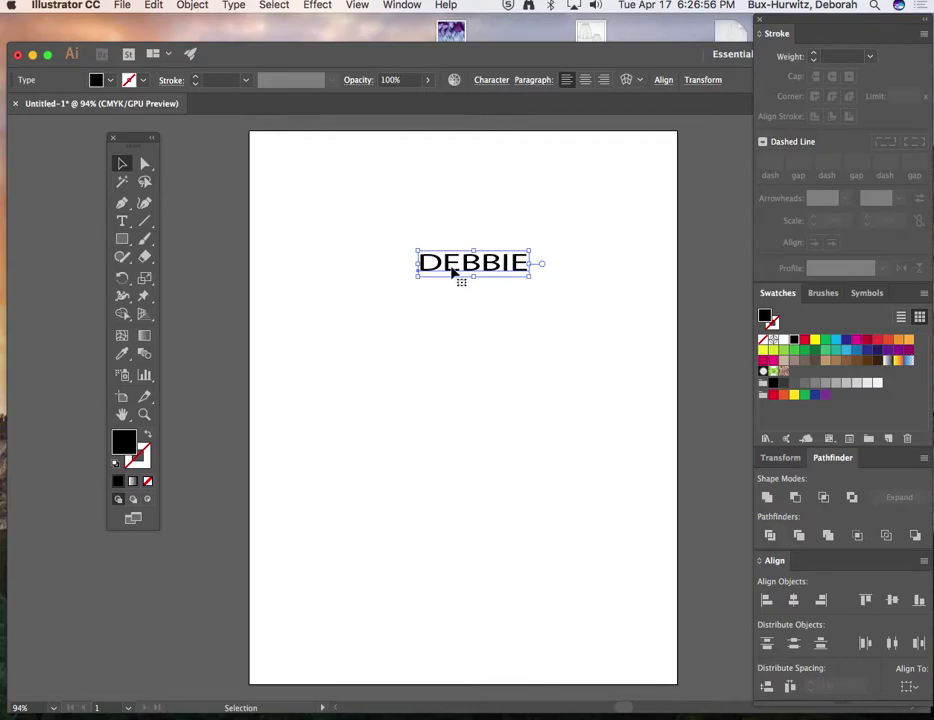
Move the name text slightly left and down, enlarge it a little more, and deselect it
drag(454, 267, 416, 270)
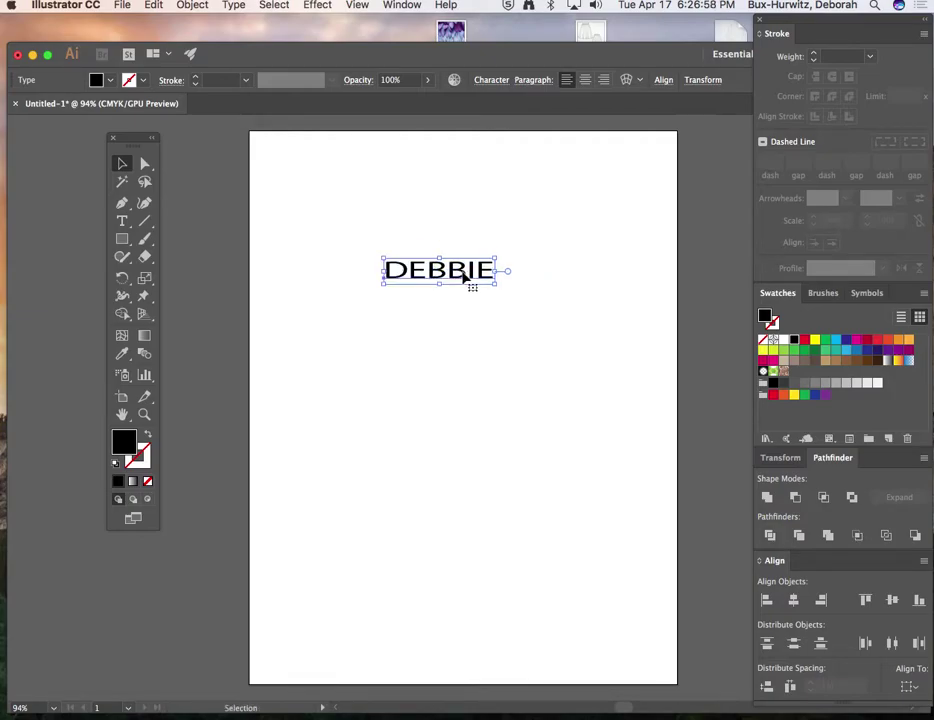
mouse_move(496, 258)
mouse_down()
mouse_move(505, 246)
mouse_move(508, 256)
mouse_up()
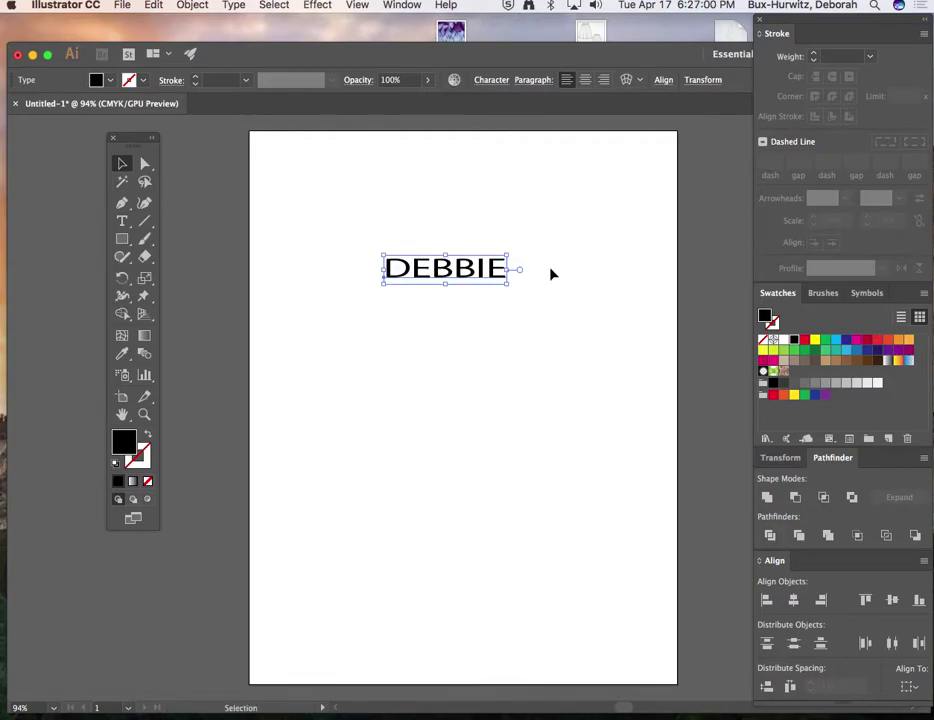
click(552, 271)
Select the name text, start an Envelope Distort Make with Warp, and move the warp options clear of the text
drag(379, 250, 592, 306)
click(193, 6)
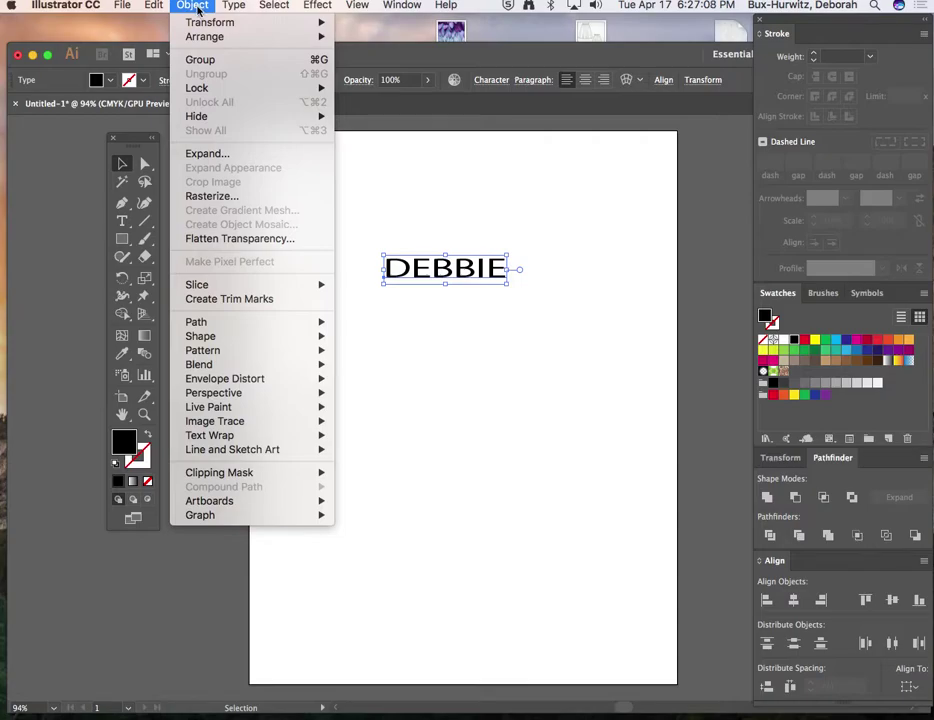
mouse_move(254, 381)
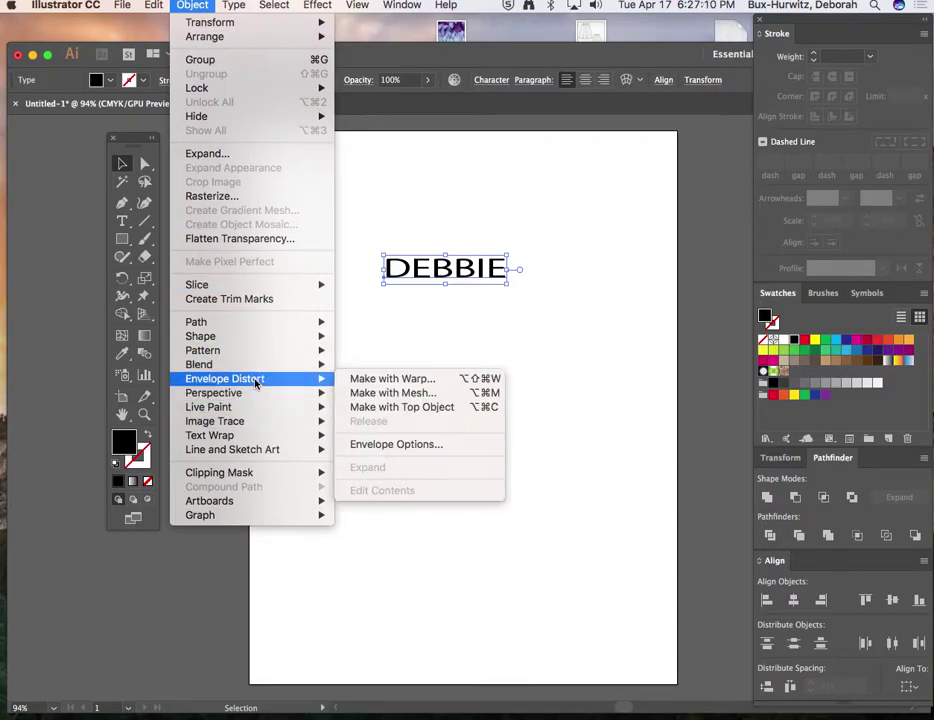
click(388, 380)
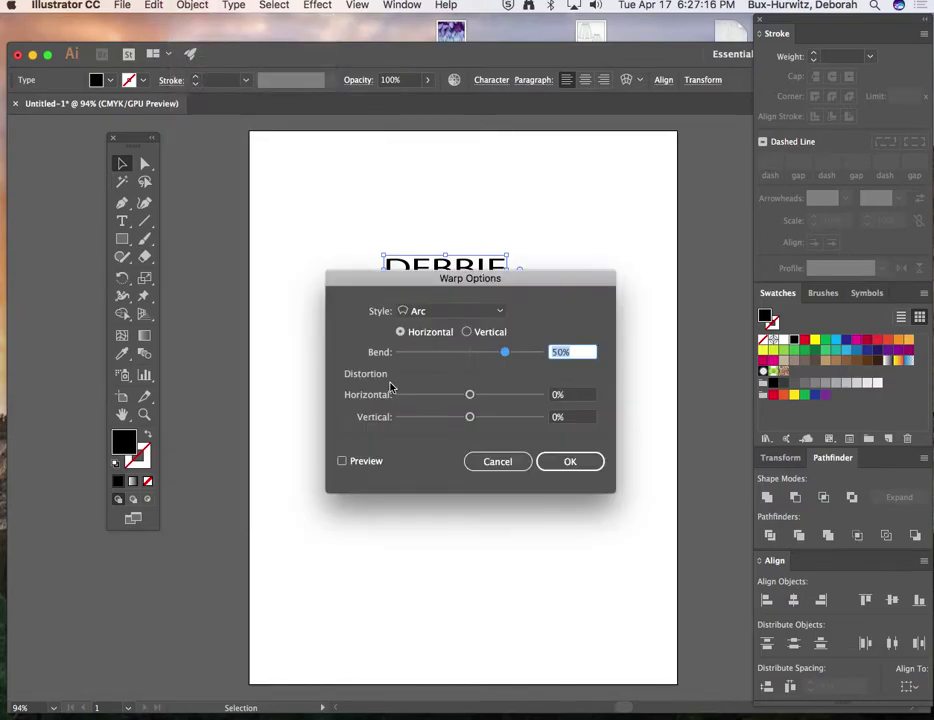
drag(477, 283, 482, 342)
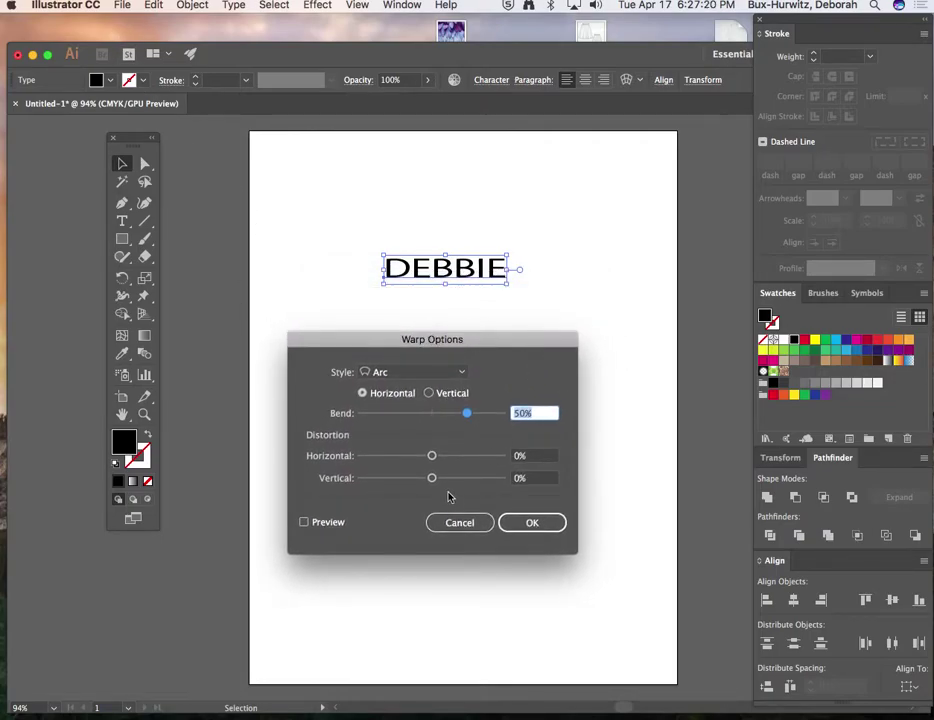
Set the warp style to Arc Lower and turn on the preview
click(462, 373)
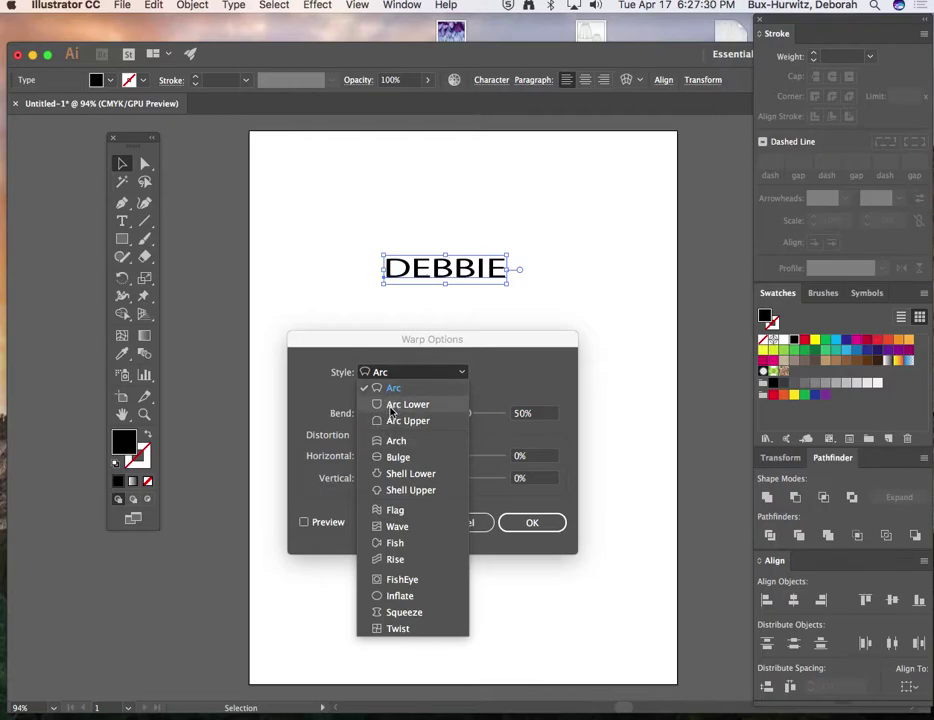
click(391, 410)
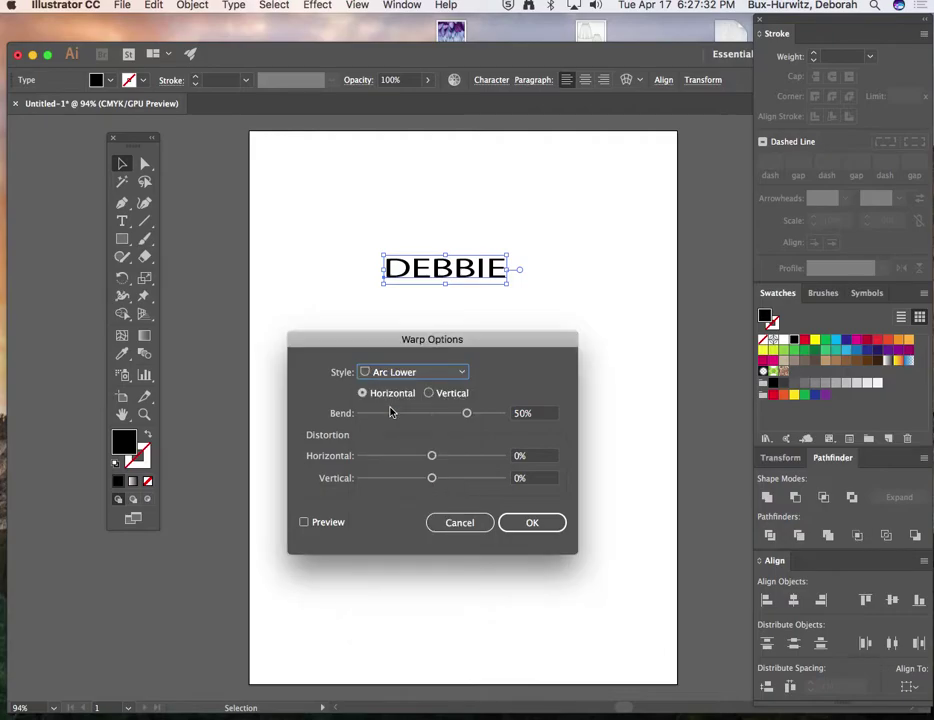
click(305, 523)
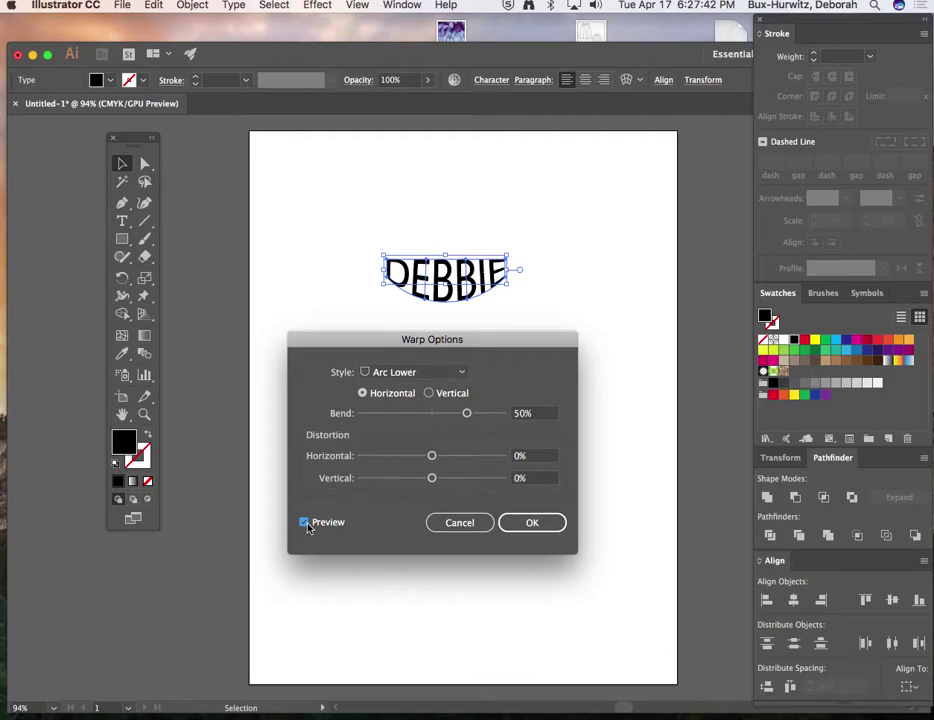
Try the Arc Upper, Arch and Bulge warp styles on the text one after another
click(461, 375)
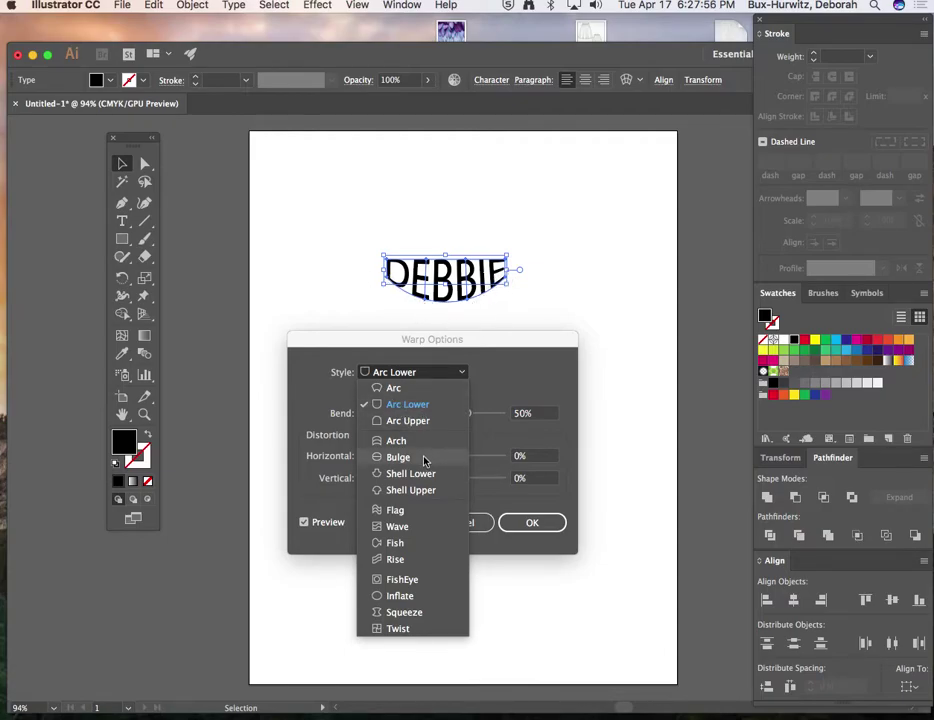
click(407, 421)
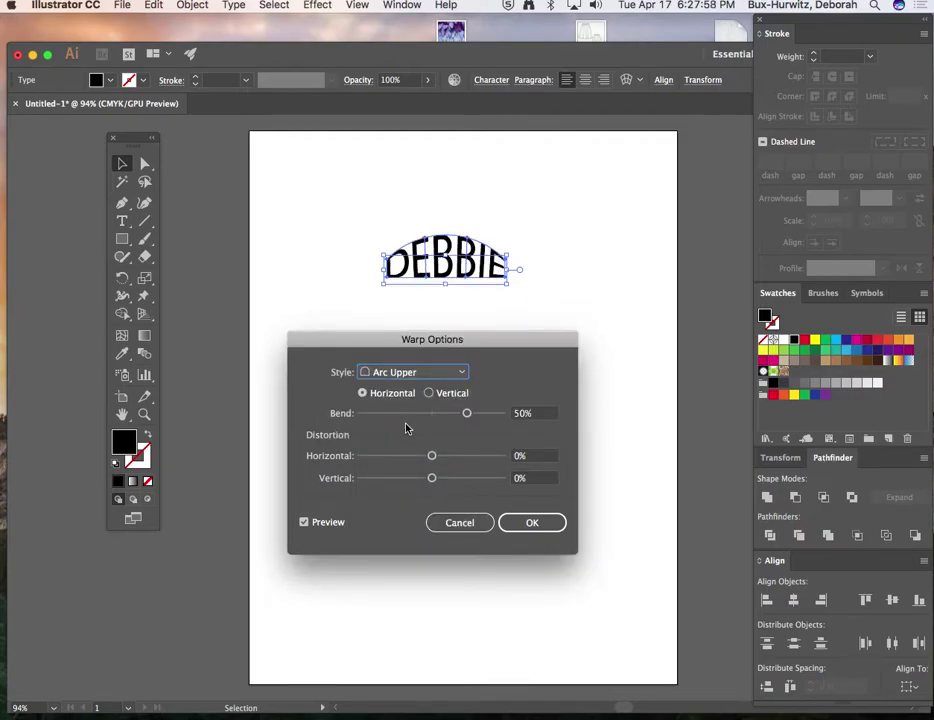
click(463, 374)
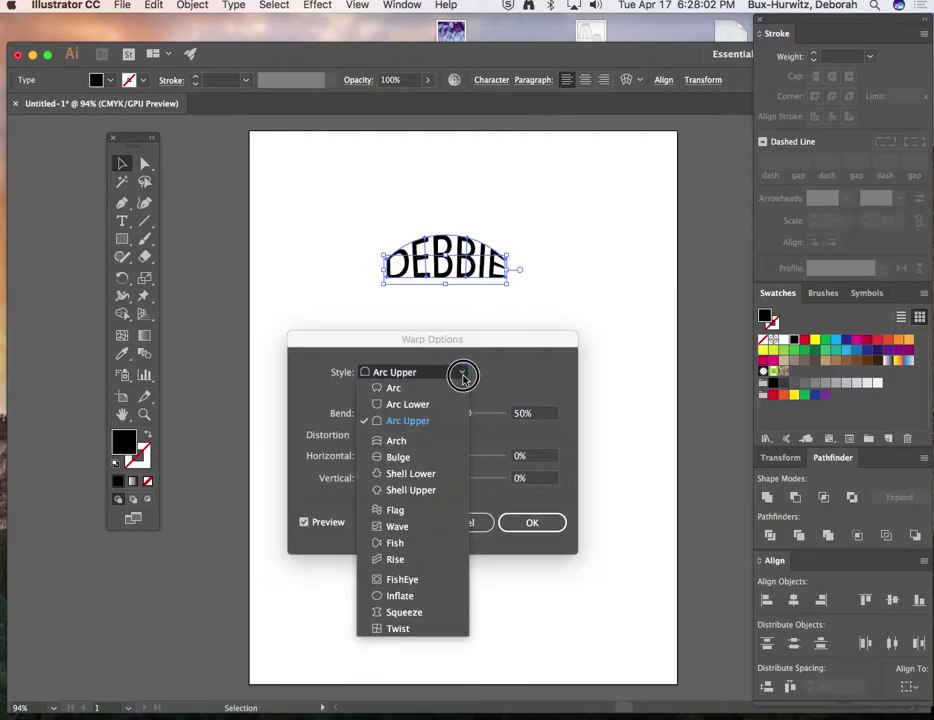
click(419, 444)
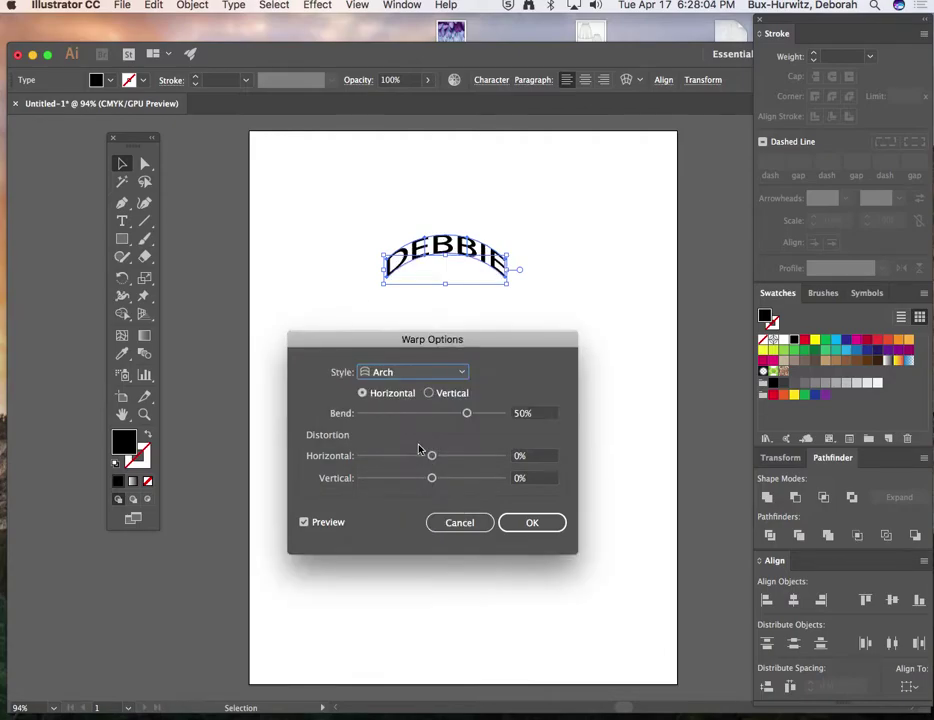
click(463, 374)
click(416, 460)
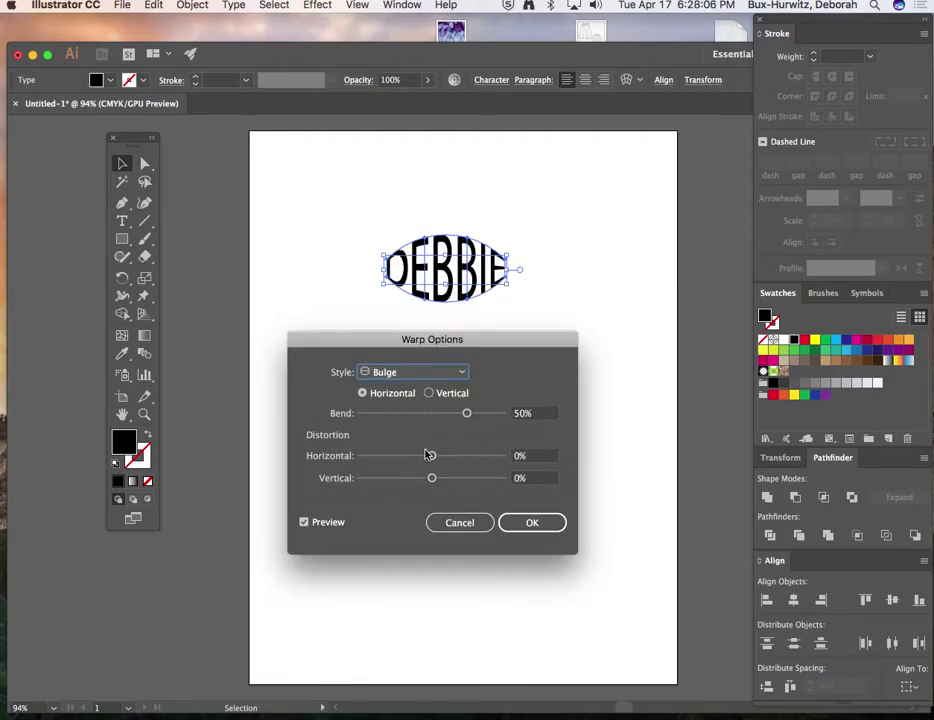
Try the Shell Lower and Shell Upper warp styles on the text
click(463, 374)
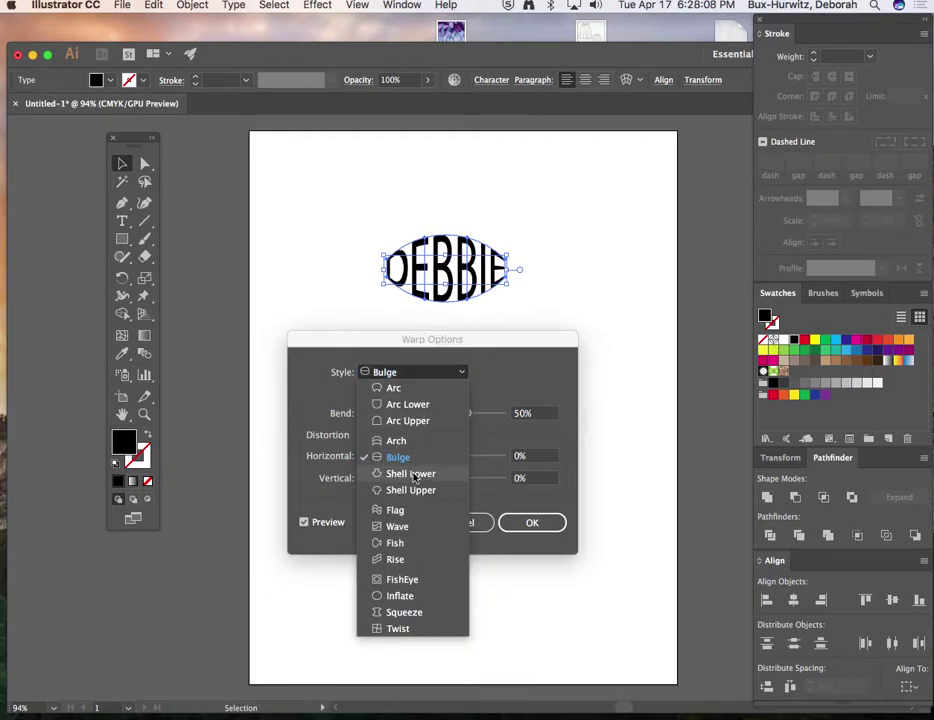
click(413, 474)
click(463, 372)
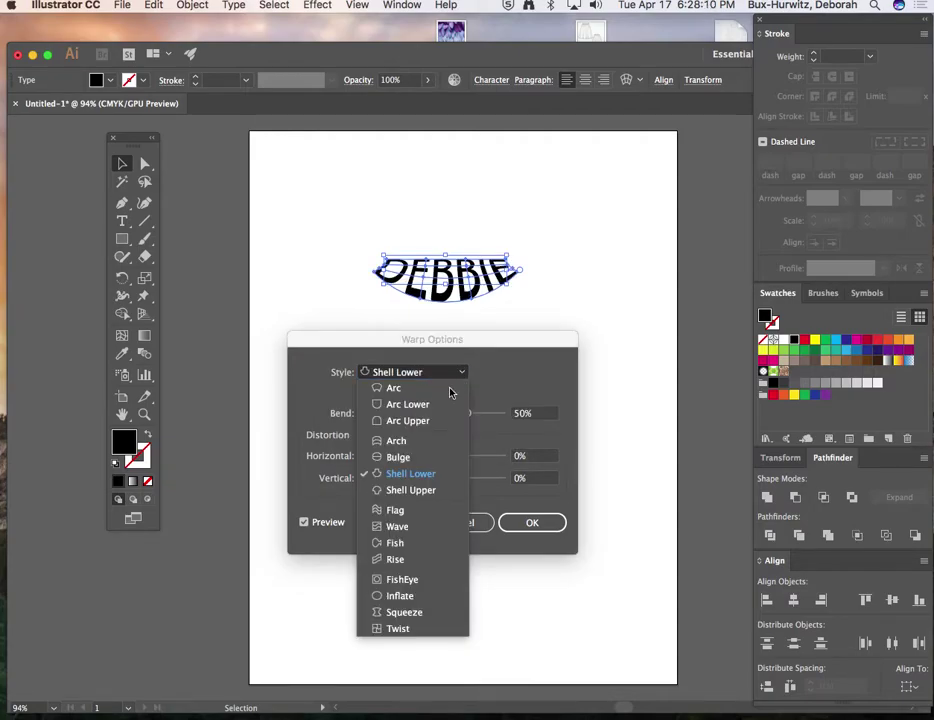
click(415, 490)
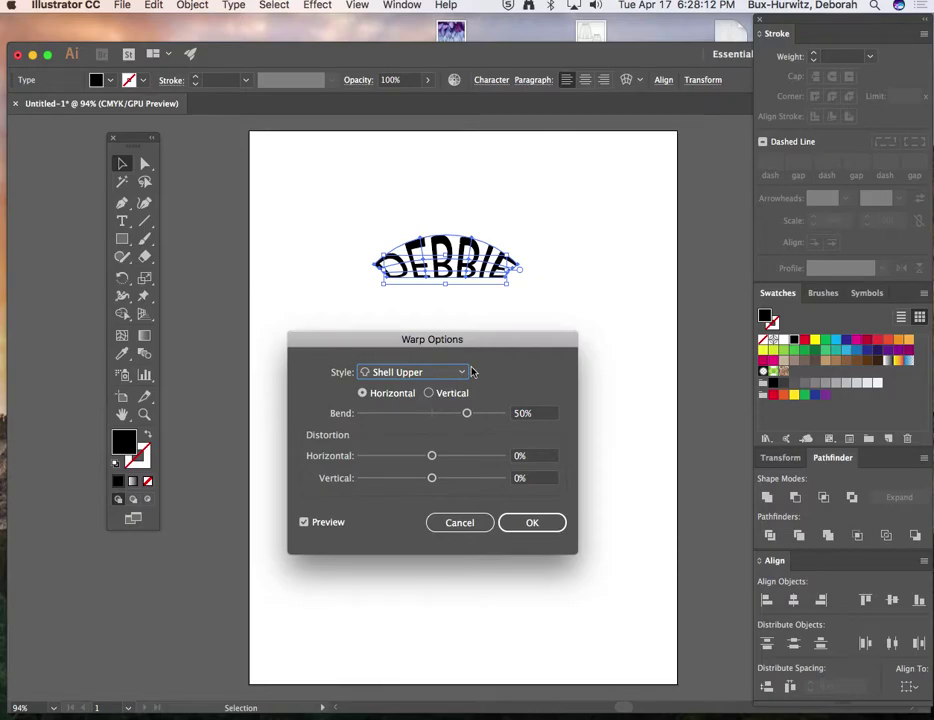
Choose the Flag warp style with a 97% bend, -26% horizontal distortion and -5% vertical distortion
click(464, 374)
click(405, 510)
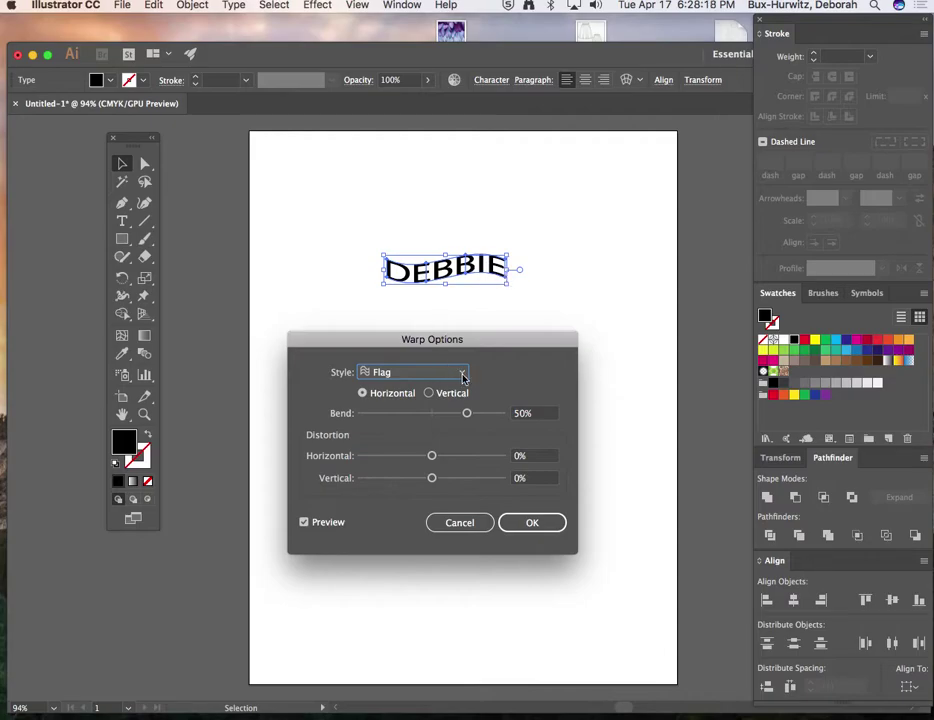
drag(466, 413, 502, 416)
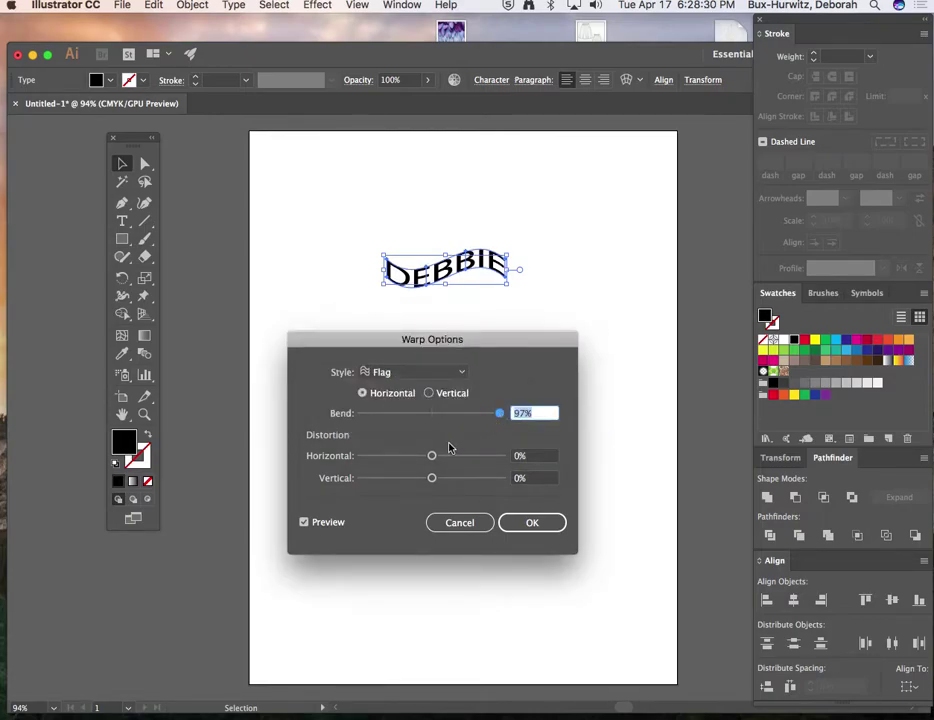
drag(431, 455, 394, 456)
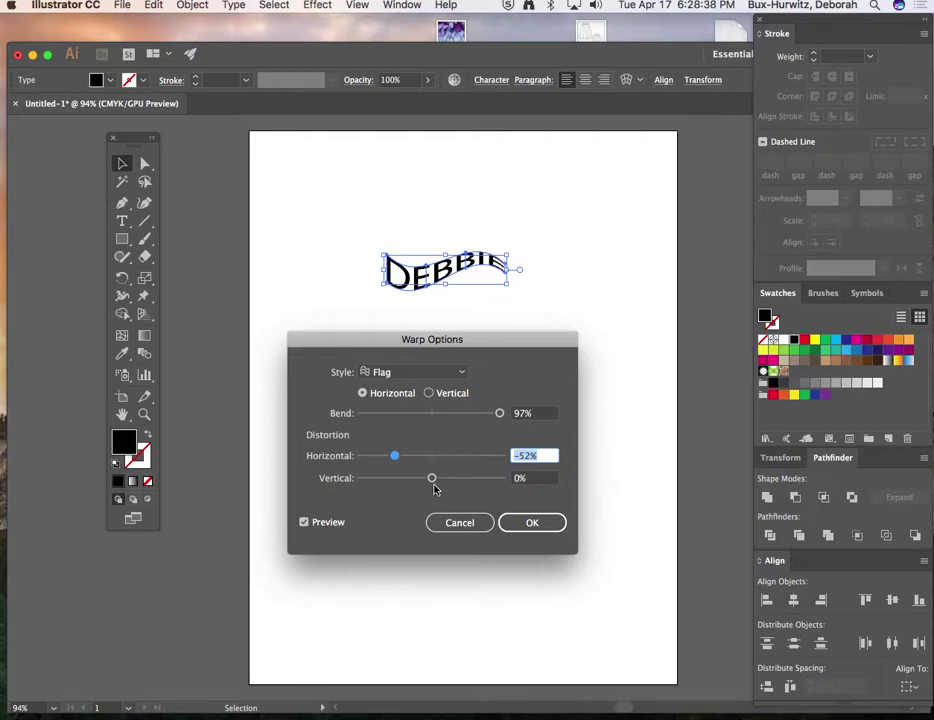
drag(432, 478, 413, 455)
click(460, 372)
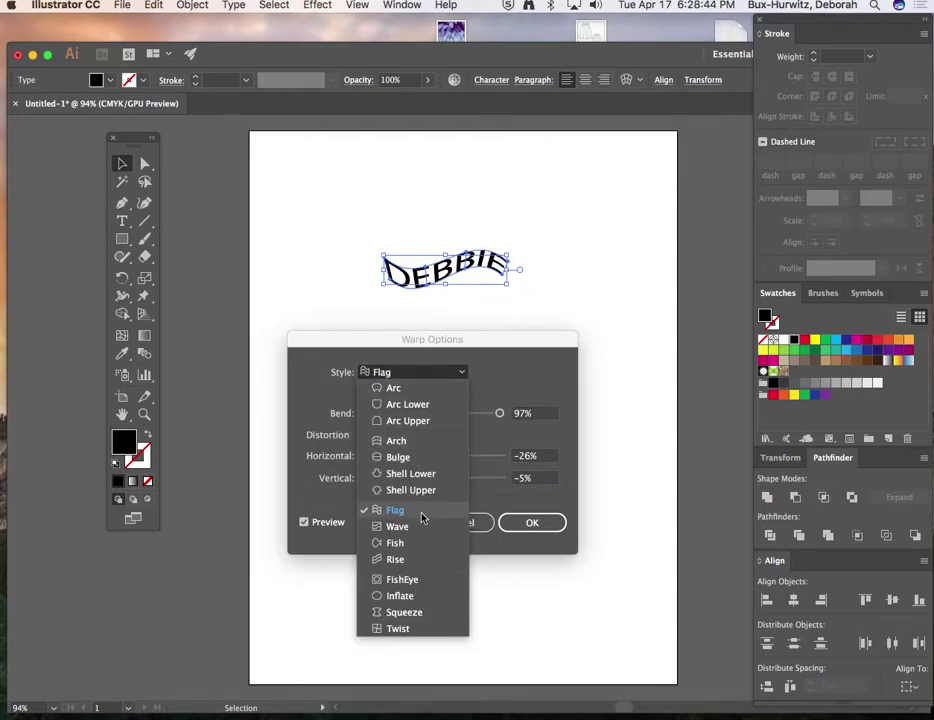
click(519, 361)
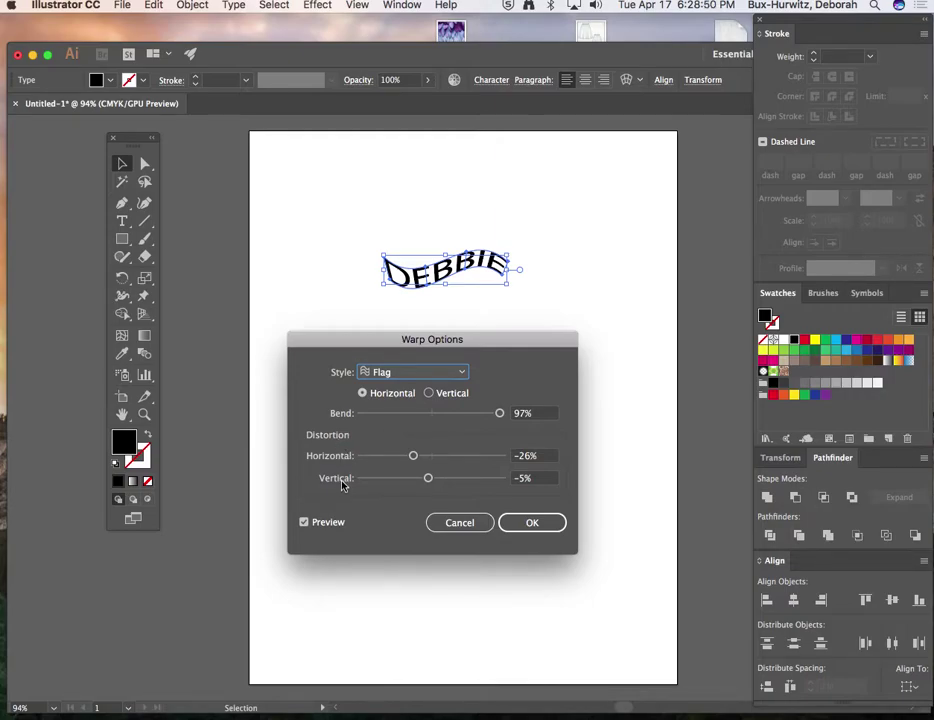
Try the Wave, Fish and Rise warp styles with the same bend and distortion settings
click(463, 374)
click(397, 526)
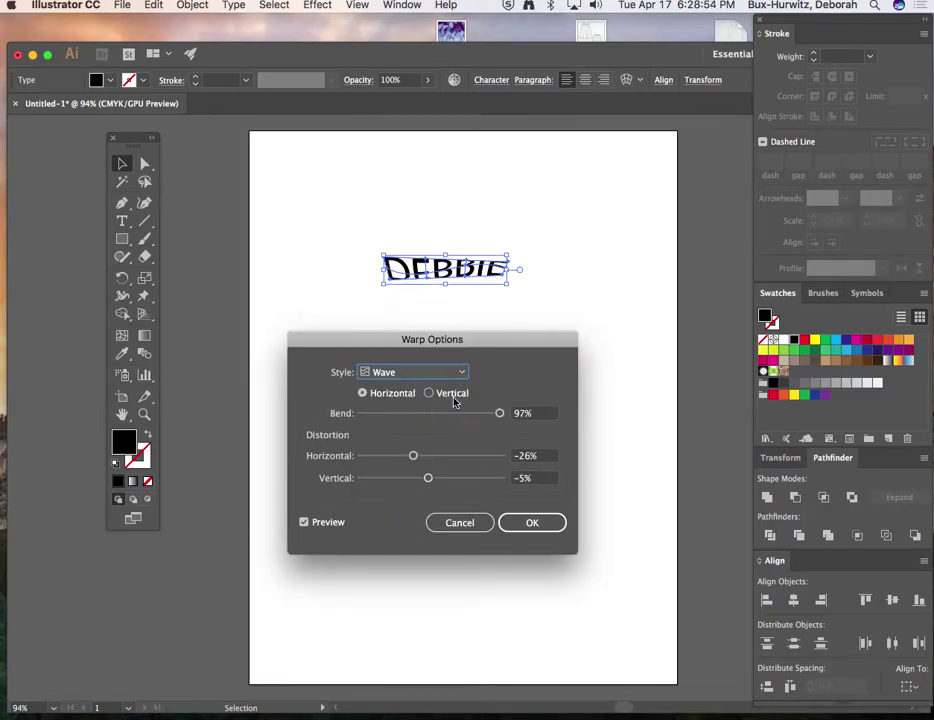
click(456, 378)
click(415, 542)
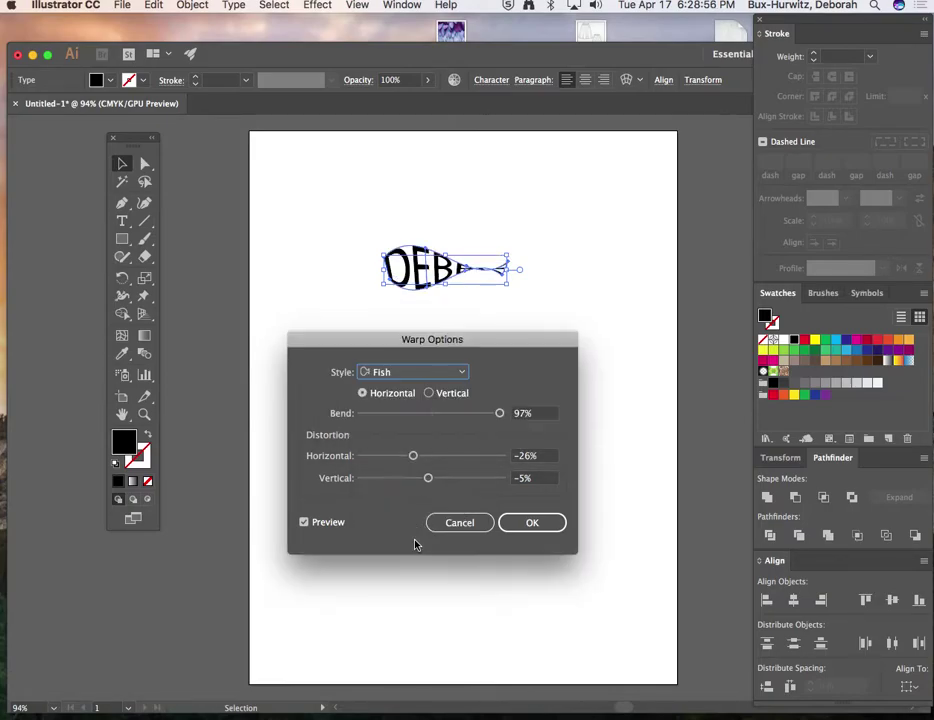
click(466, 369)
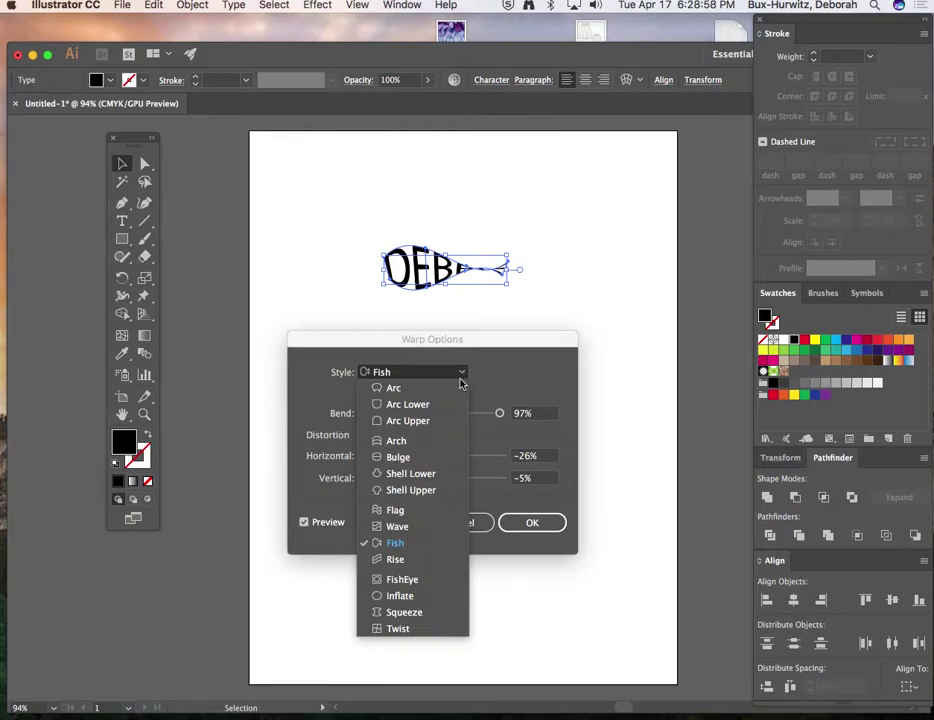
click(410, 565)
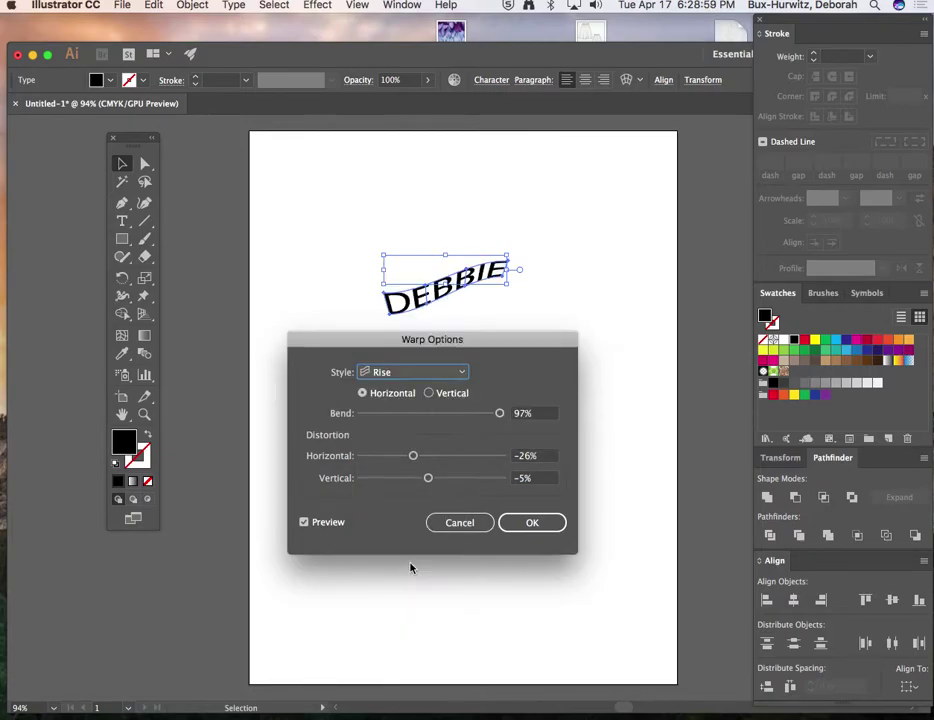
Try the FishEye, Inflate, Squeeze and Arc warp styles on the text one after another
click(461, 372)
click(415, 579)
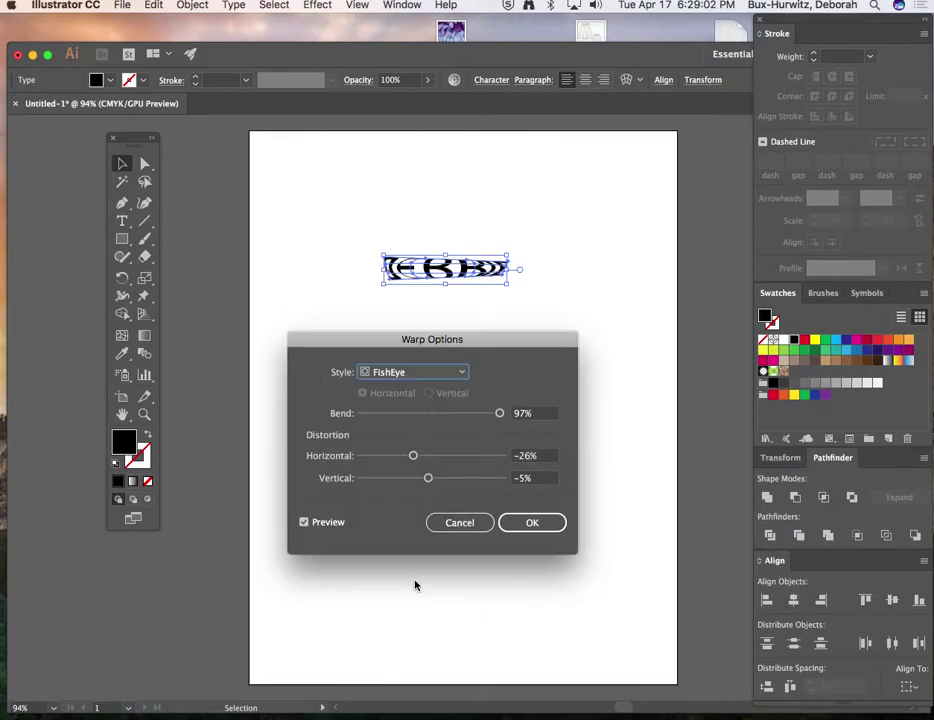
click(461, 371)
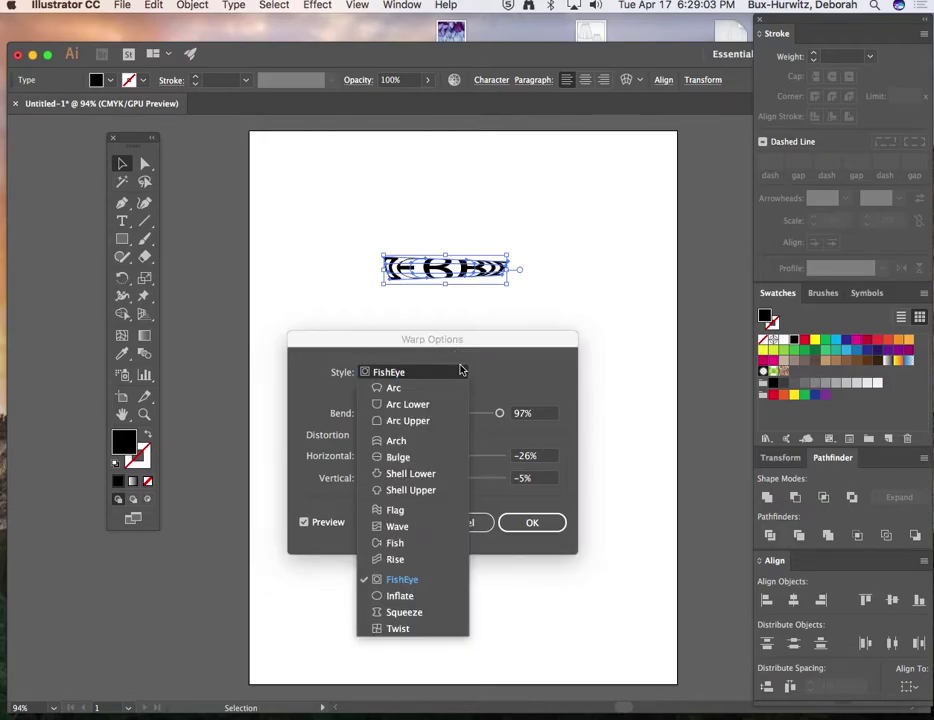
click(425, 594)
click(465, 372)
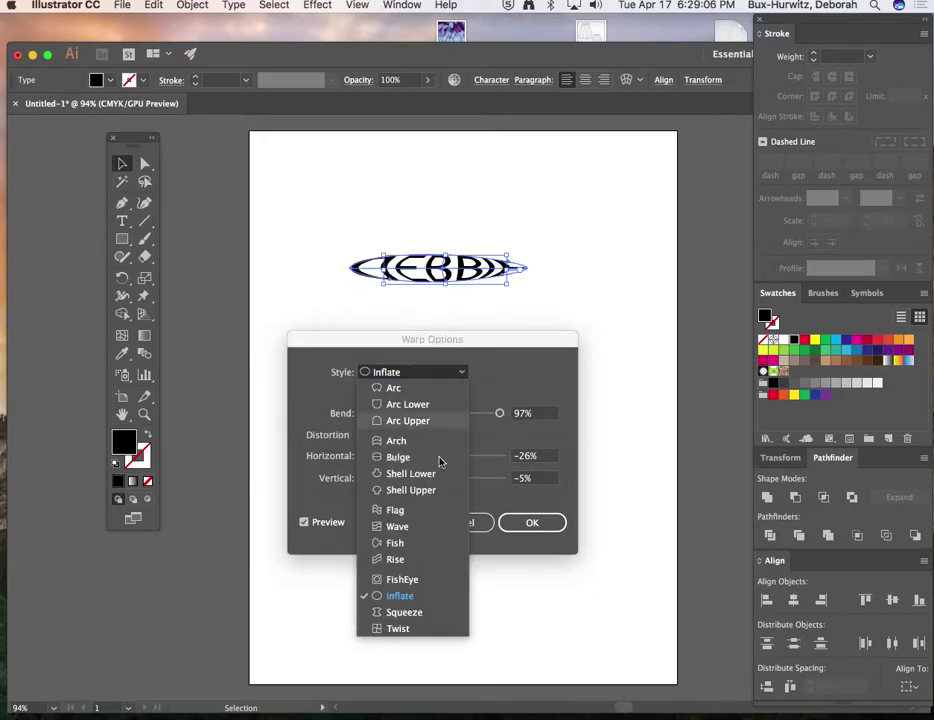
click(423, 611)
click(459, 375)
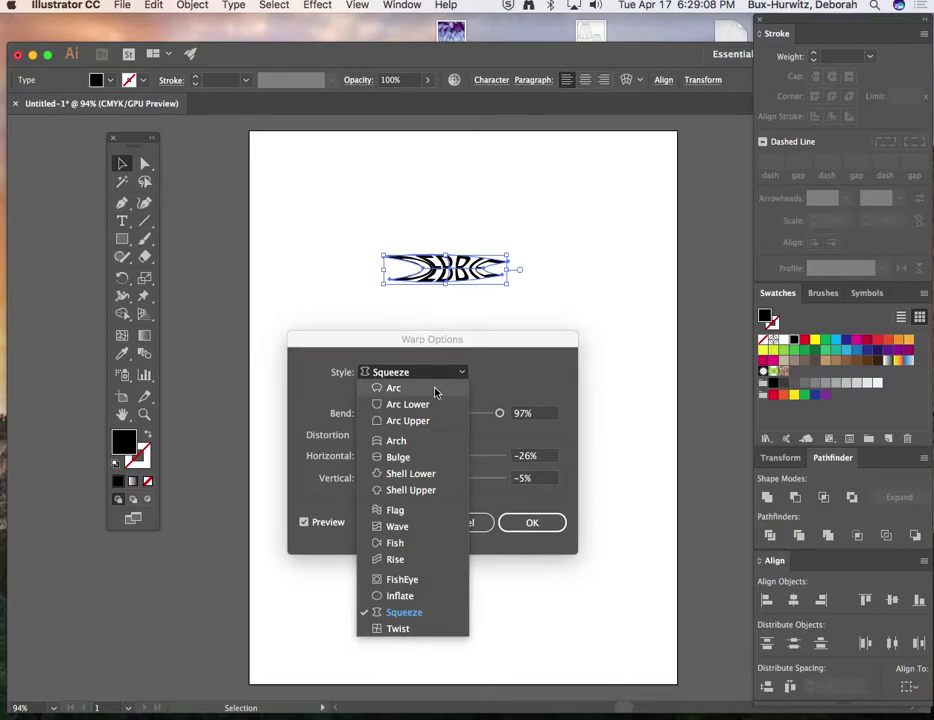
click(436, 388)
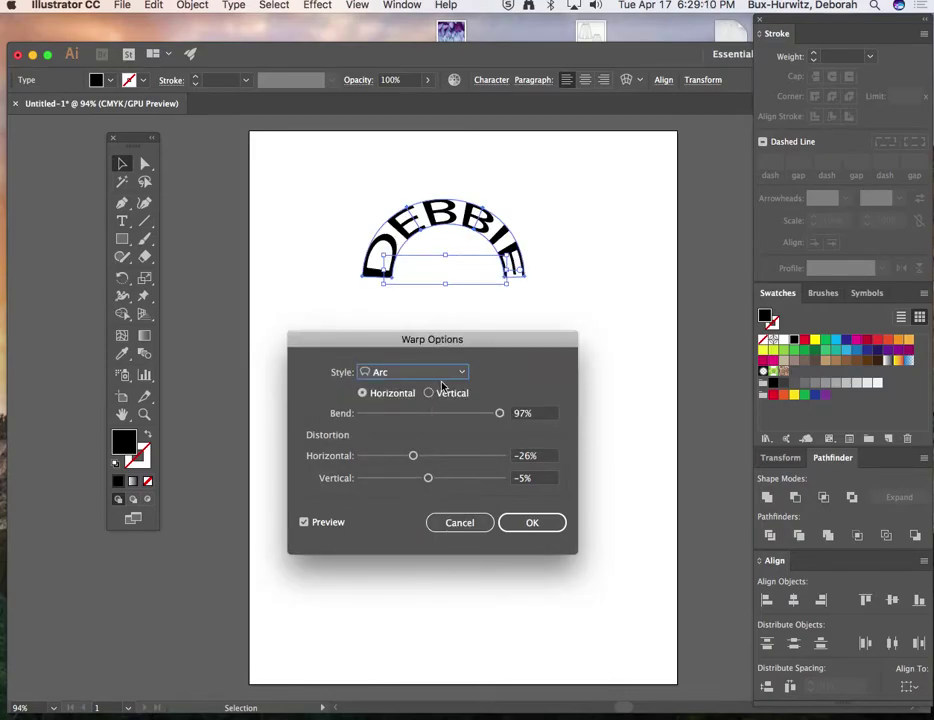
Apply the Arch warp style to the text with a 35% bend
click(460, 372)
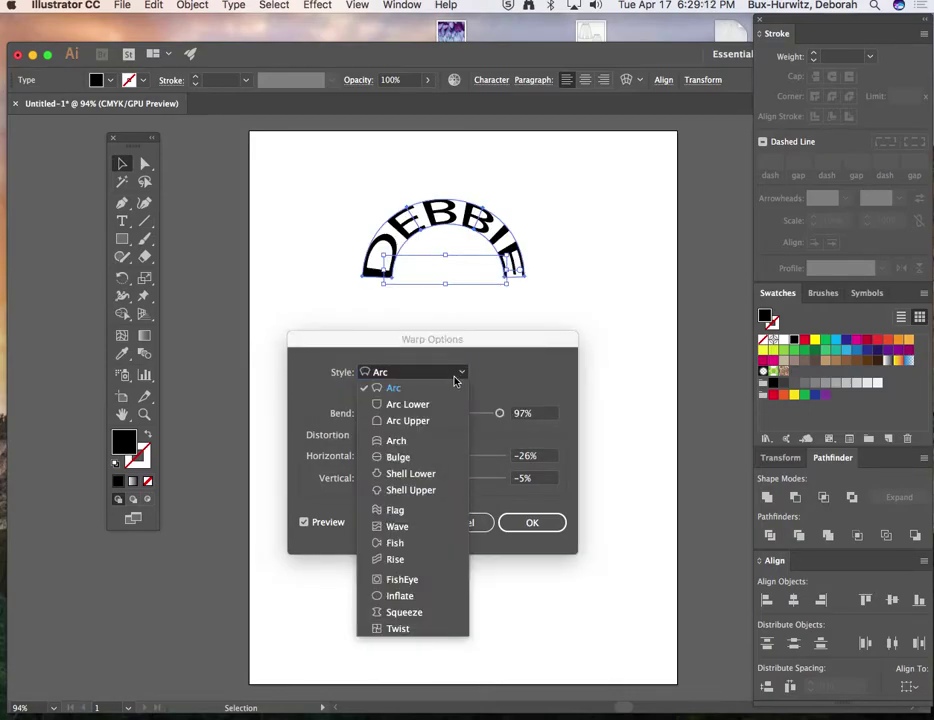
click(430, 441)
drag(499, 413, 457, 413)
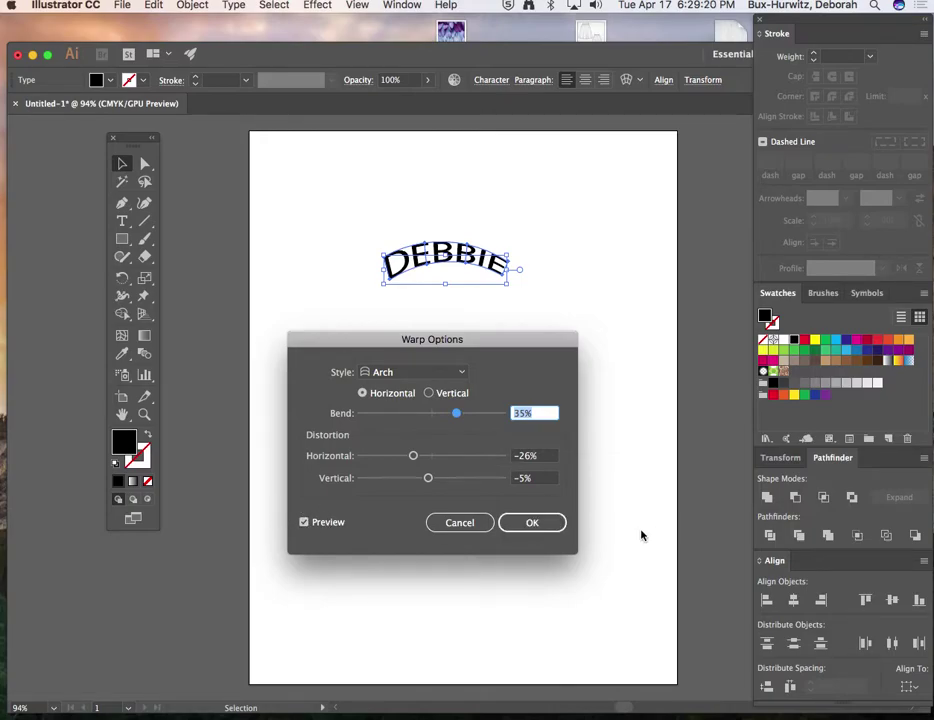
click(529, 524)
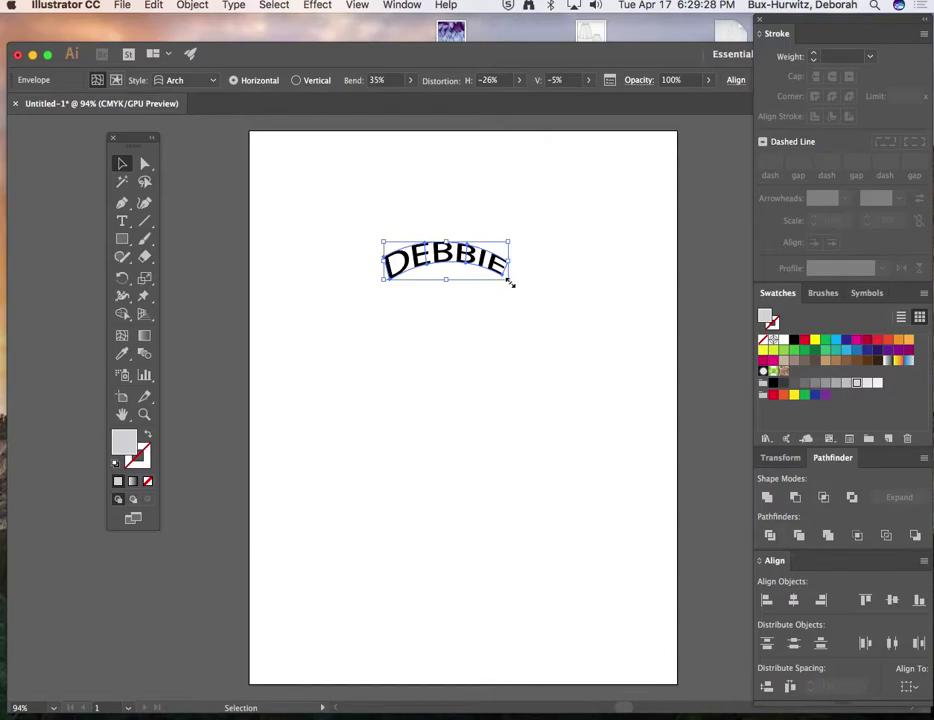
Enlarge the arched text on the artboard by stretching it wider and taller
drag(509, 283, 546, 294)
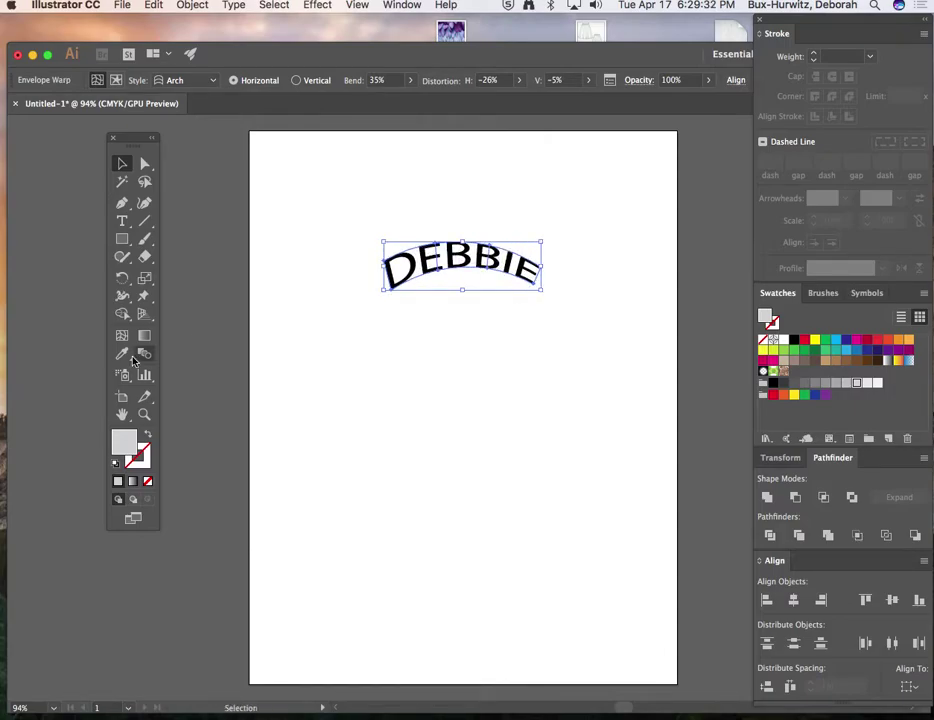
mouse_move(462, 242)
mouse_down()
mouse_move(463, 225)
mouse_move(462, 242)
mouse_up()
drag(463, 291, 461, 307)
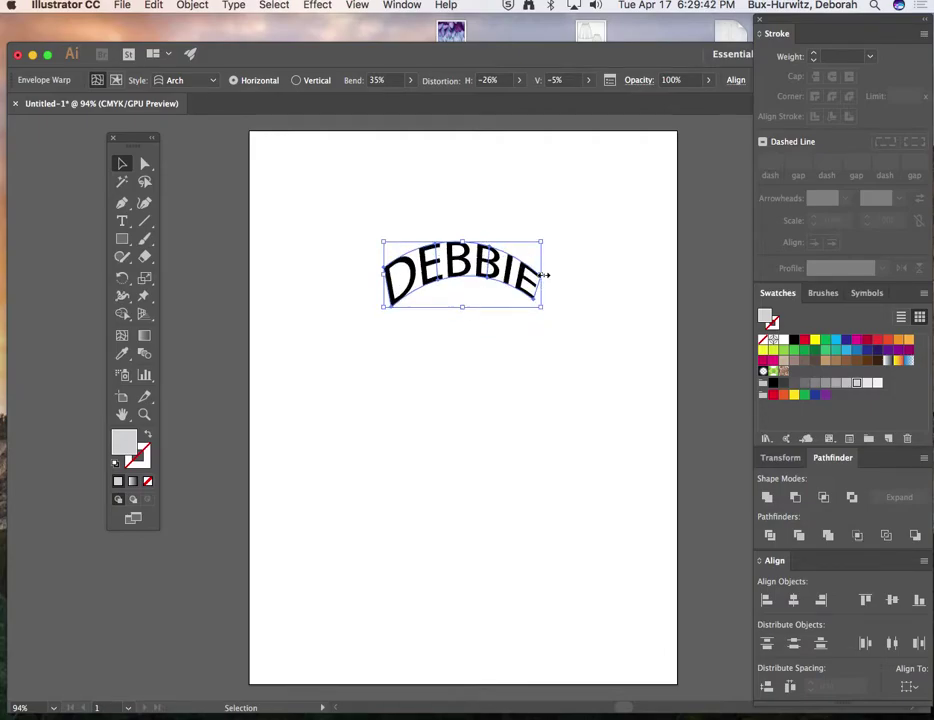
drag(542, 274, 553, 274)
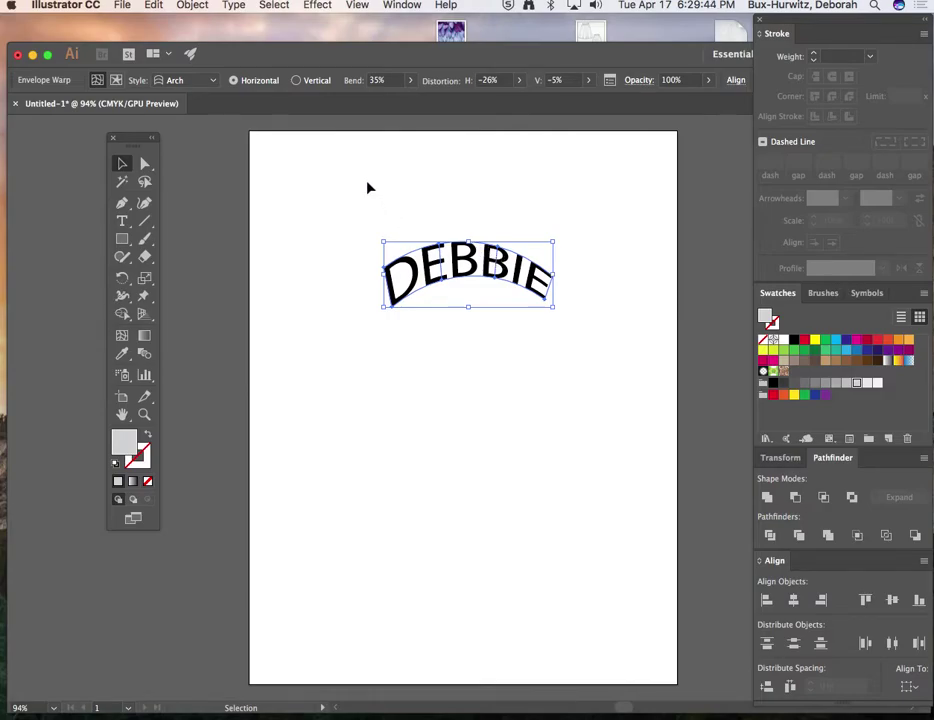
Try to recolor the arched text with the red swatch
click(394, 201)
drag(343, 231, 546, 288)
click(804, 340)
drag(368, 60, 336, 61)
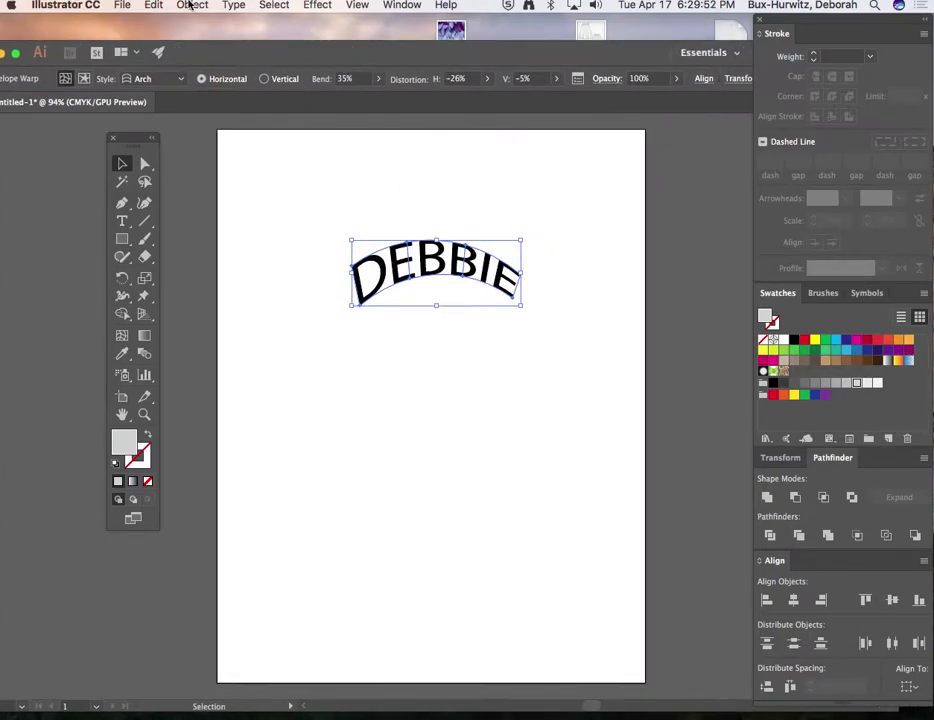
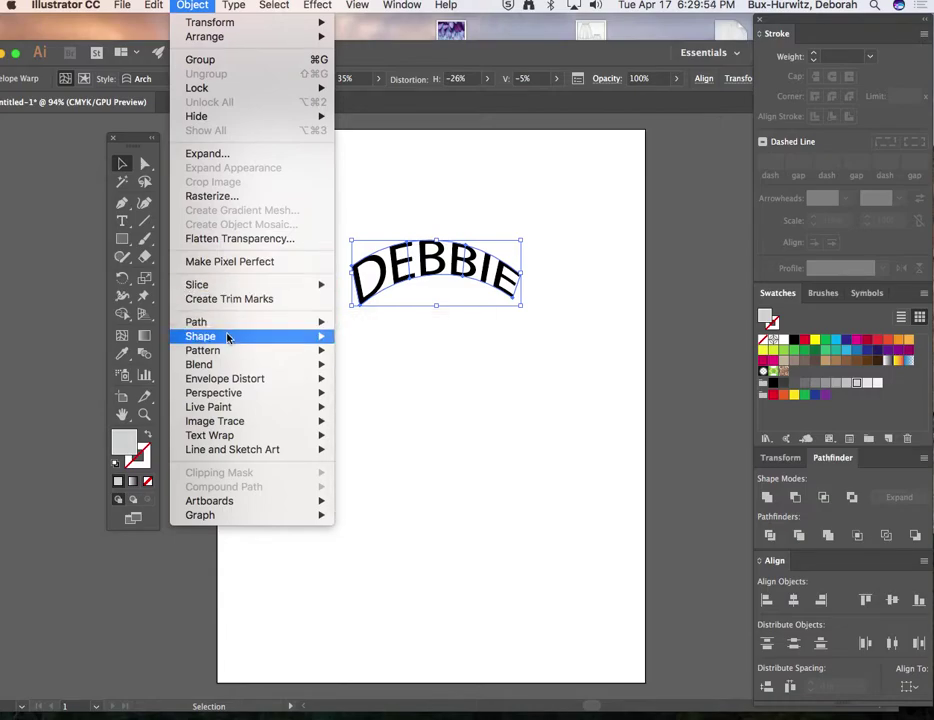
mouse_move(228, 340)
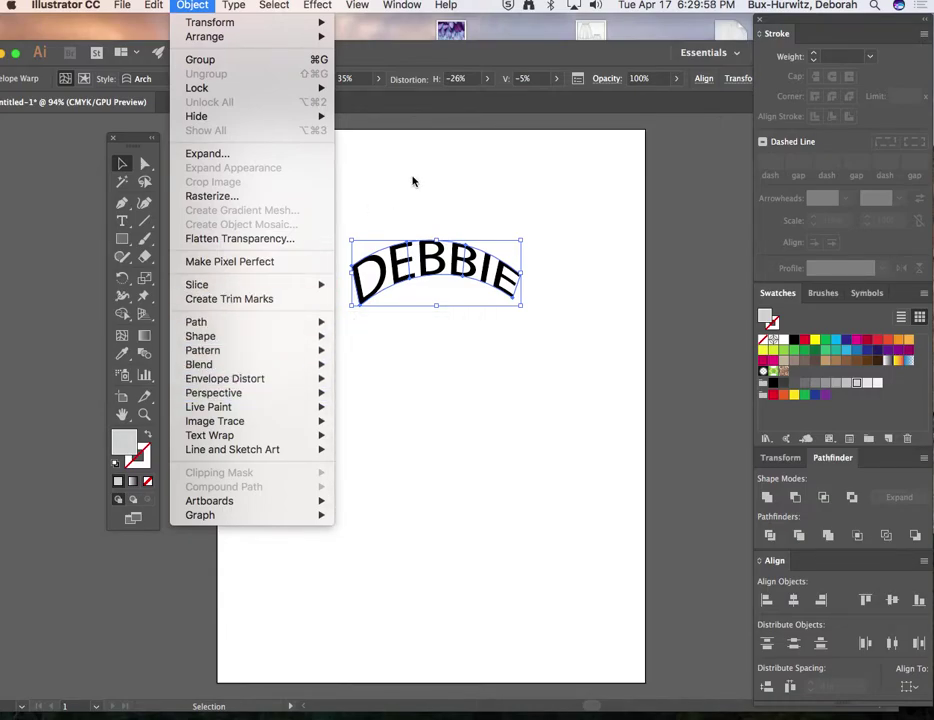
click(336, 227)
click(336, 227)
Move the arched text lower on the artboard
click(437, 265)
drag(437, 265, 430, 340)
click(408, 266)
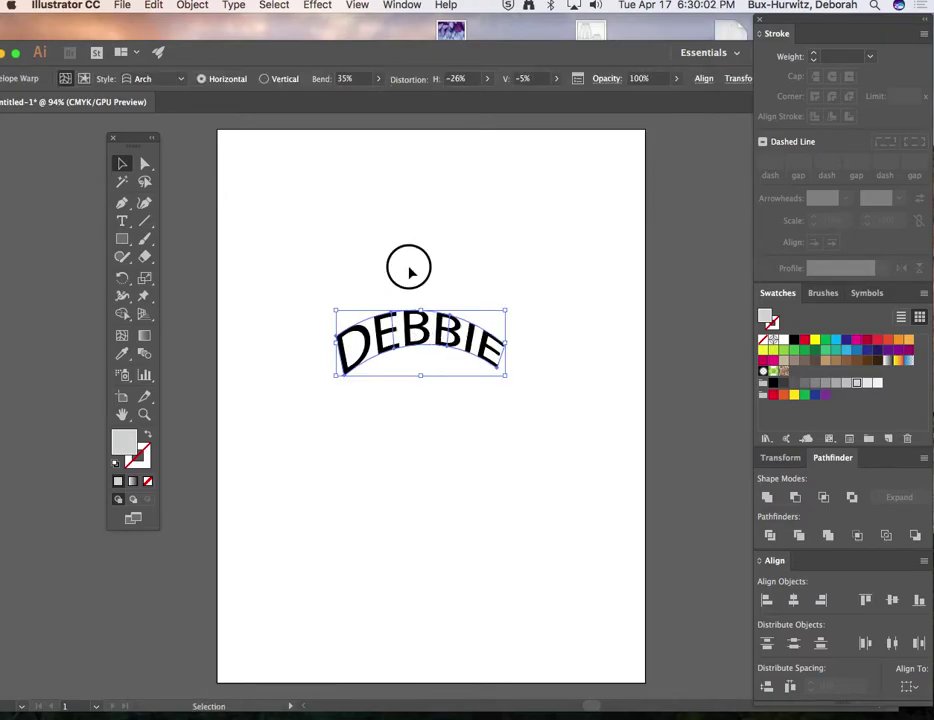
Draw a tall rectangle around the arched text and give it a black stroke with no fill
key(m)
drag(312, 255, 527, 638)
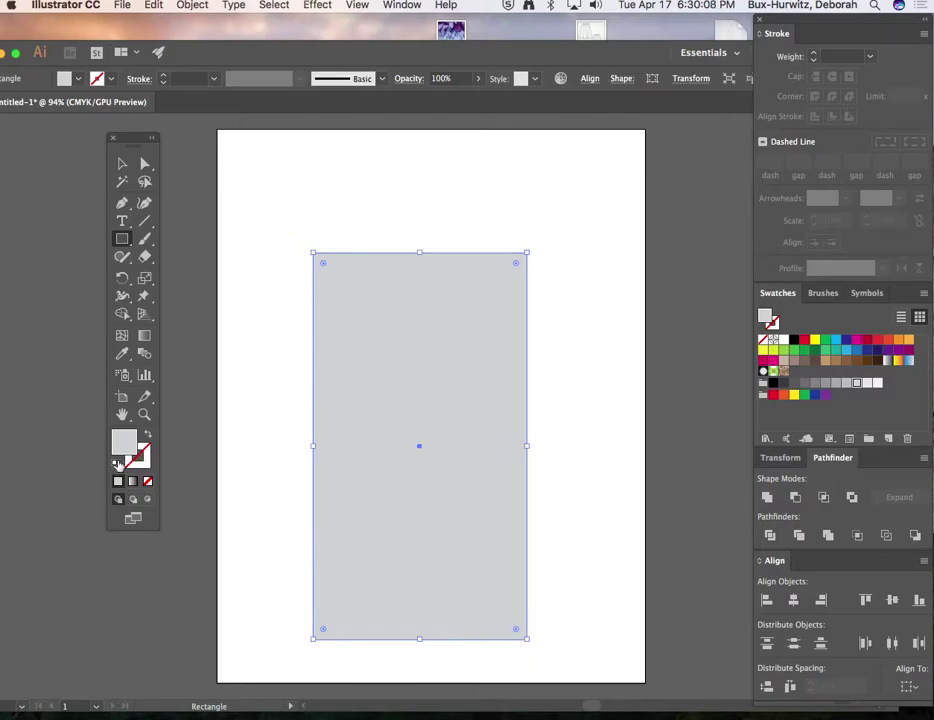
click(116, 462)
click(147, 481)
Move the arched text slightly down inside the tall rectangle and deselect it
click(122, 163)
click(578, 207)
click(427, 334)
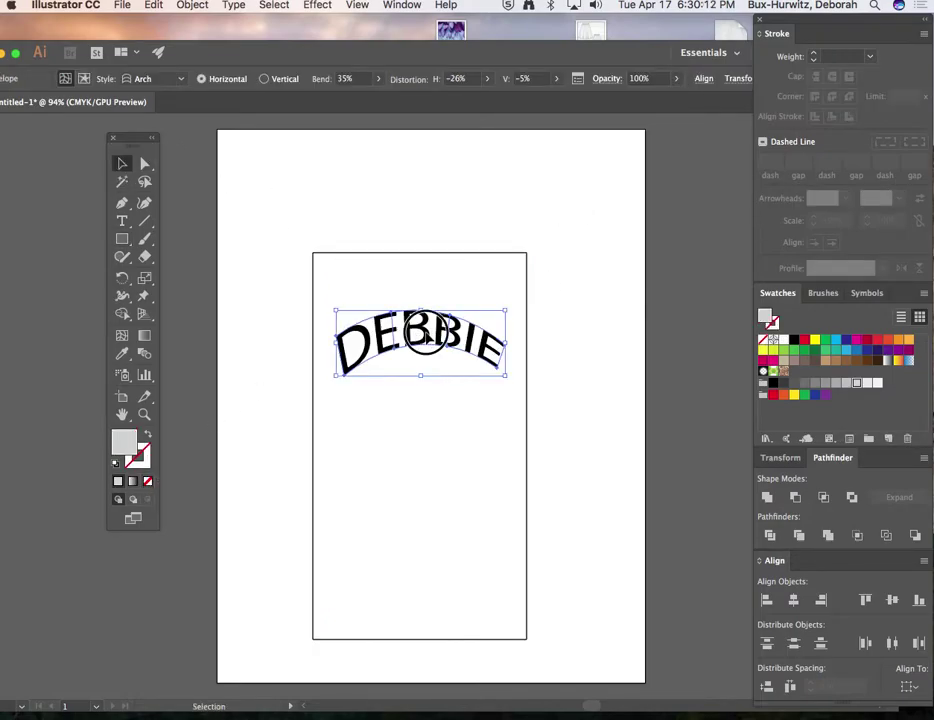
click(512, 219)
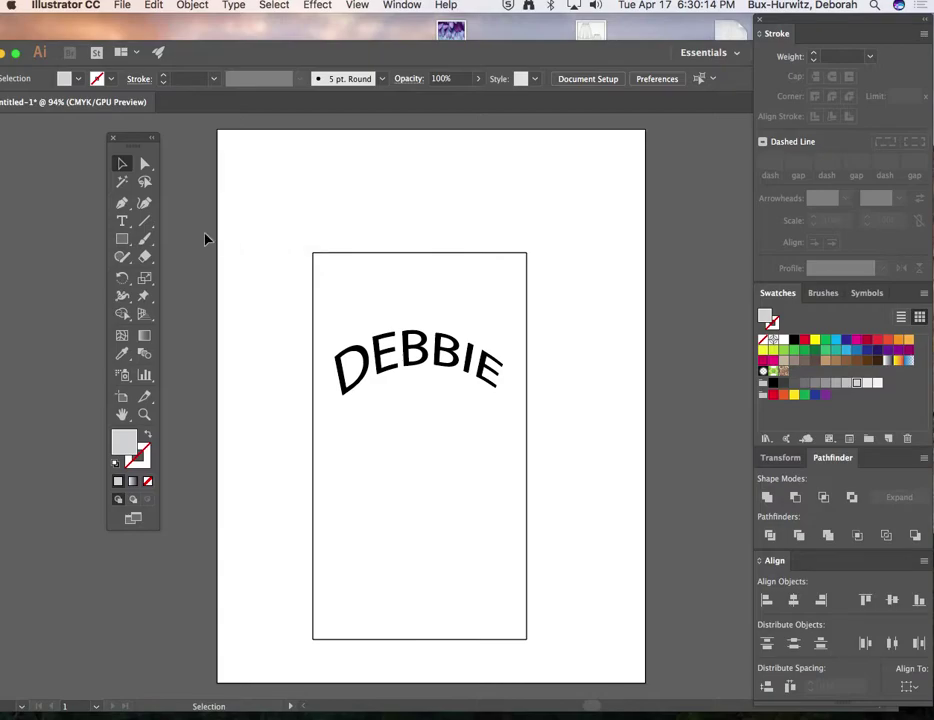
Draw a small circle at the rectangle's top center as a tag hole and copy the rectangle's stroke and fill onto it
drag(121, 238, 153, 274)
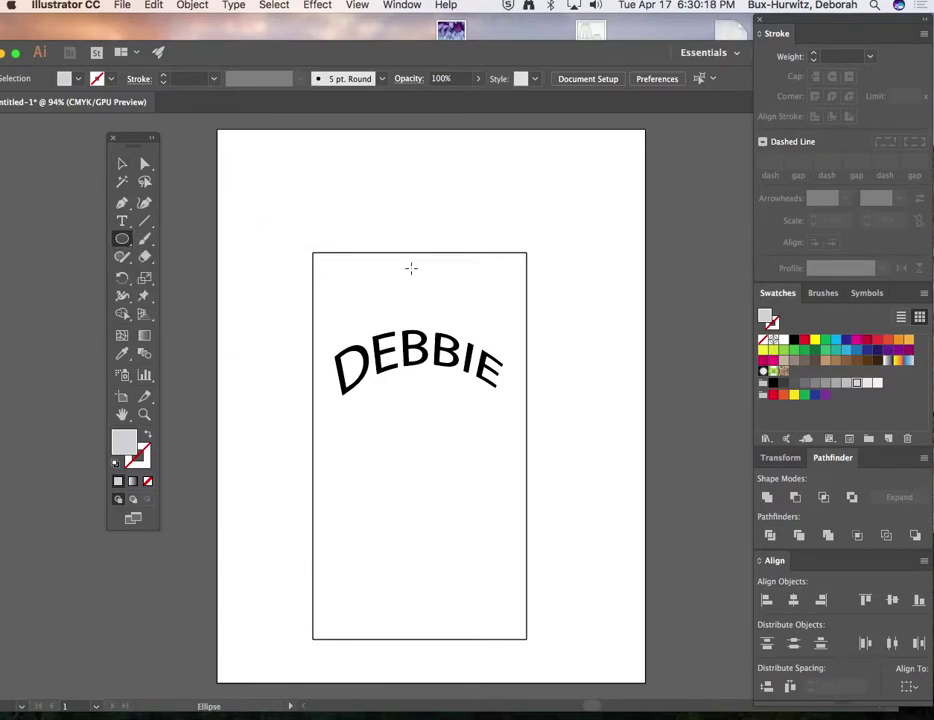
mouse_move(398, 257)
mouse_down()
mouse_move(440, 299)
mouse_move(415, 271)
mouse_up()
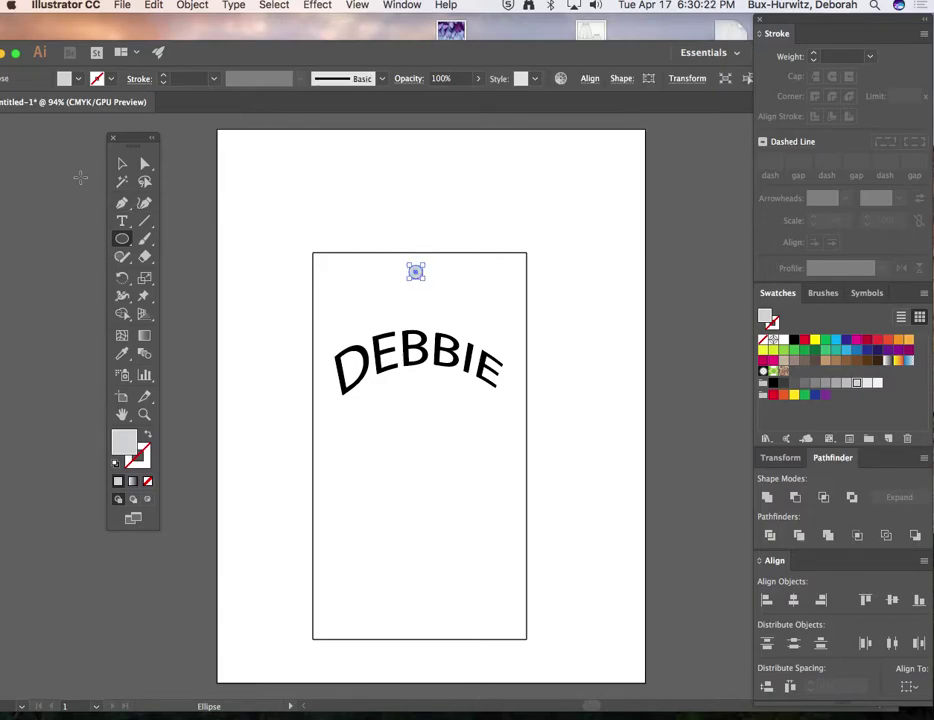
click(122, 355)
click(313, 277)
click(122, 163)
click(440, 265)
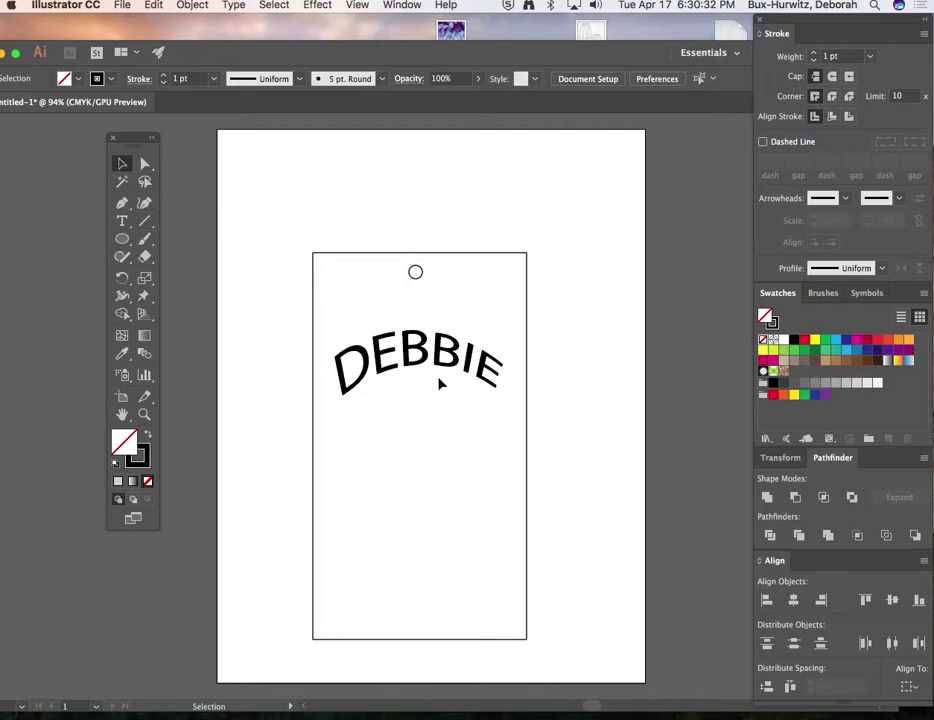
Shift the arched text a little further down below the tag hole
click(411, 360)
drag(413, 357, 413, 378)
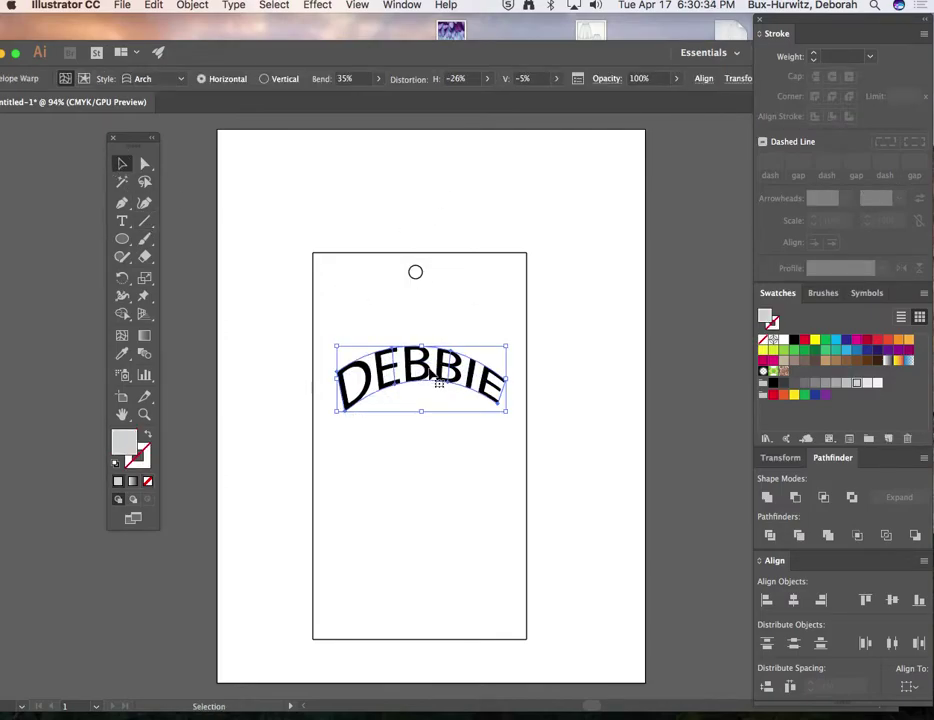
click(610, 352)
Move the rectangle, hole and arched text together to the left half of the artboard
drag(271, 229, 566, 672)
drag(464, 368, 389, 370)
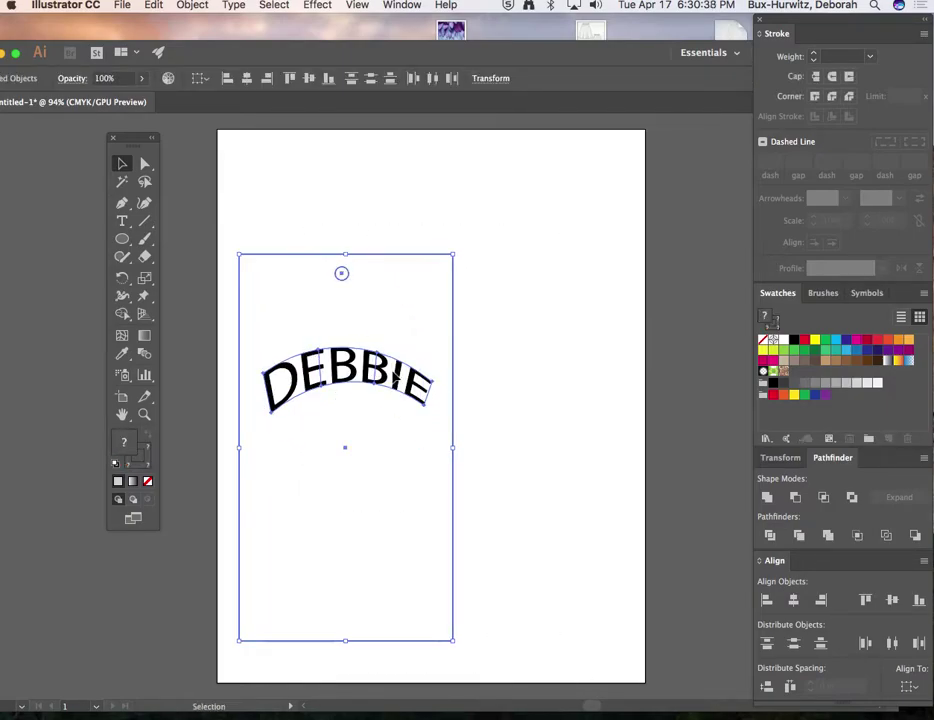
click(499, 298)
Duplicate the whole tag and place the copy to the right of the original
drag(237, 241, 578, 528)
drag(406, 377, 628, 374)
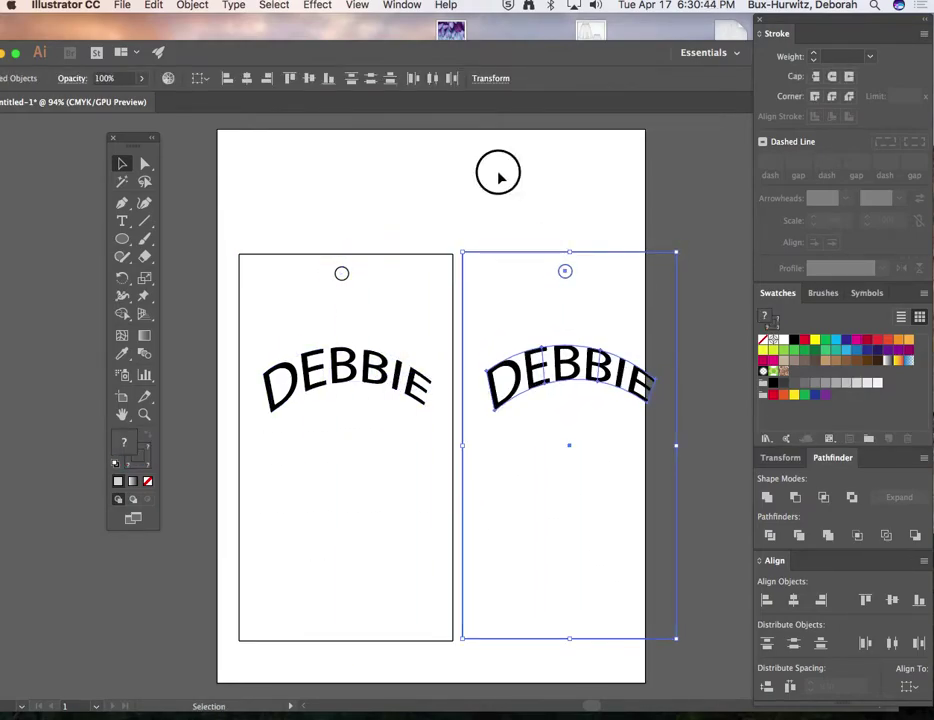
click(499, 175)
Delete the duplicate tag's rectangle and hole, and move its arched text to the artboard's upper right
click(599, 302)
key(Delete)
drag(536, 359, 494, 172)
Draw a wide label rectangle around the copied text and match it to the tag's unfilled 1 pt black outline
click(120, 242)
drag(120, 242, 190, 238)
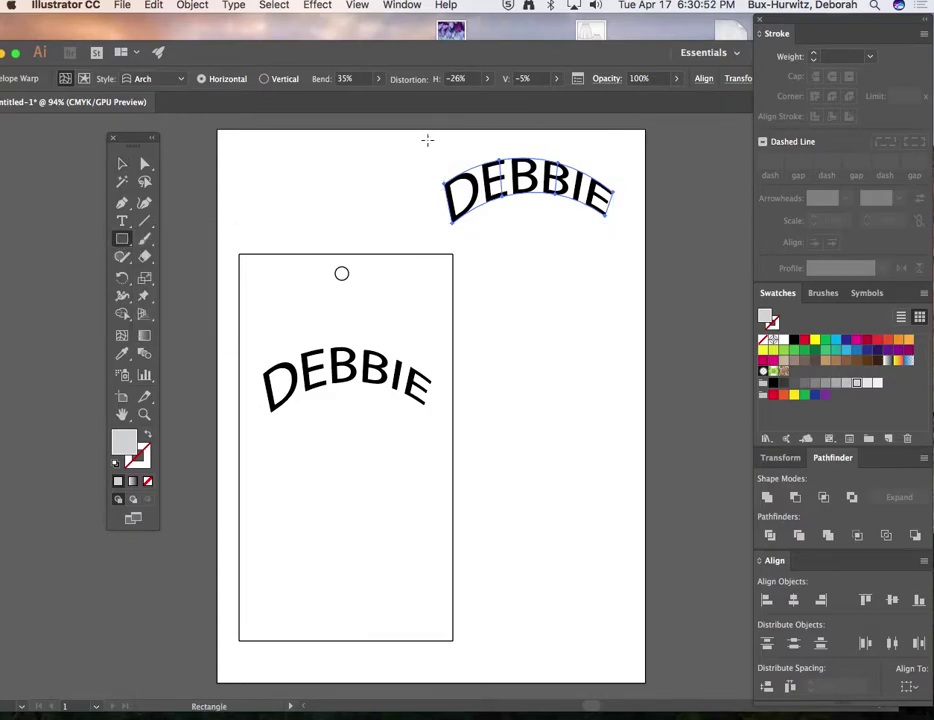
drag(425, 137, 630, 245)
click(122, 353)
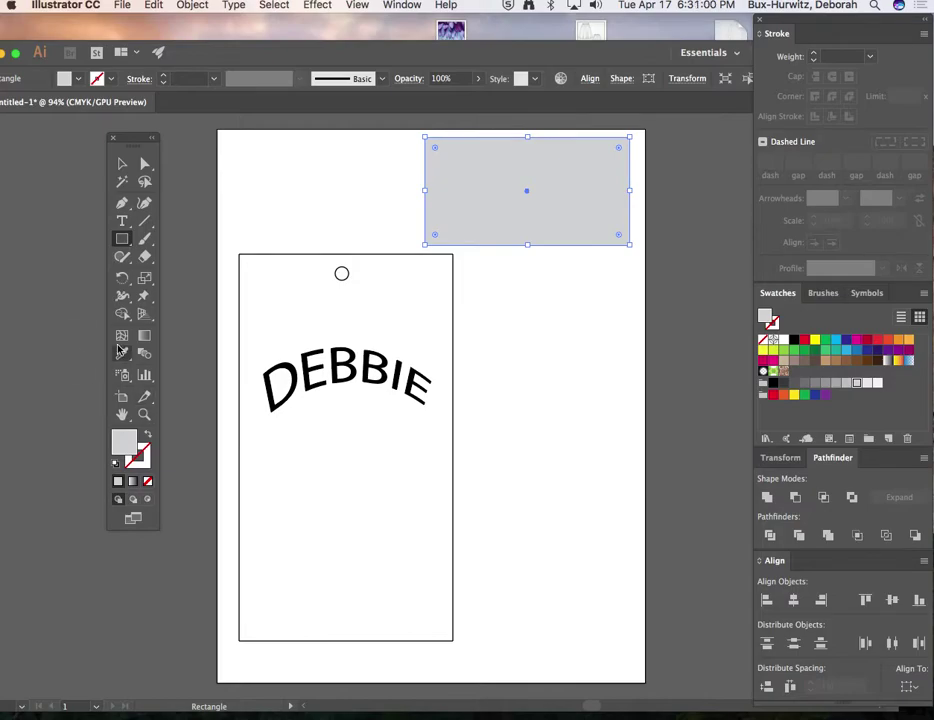
click(285, 253)
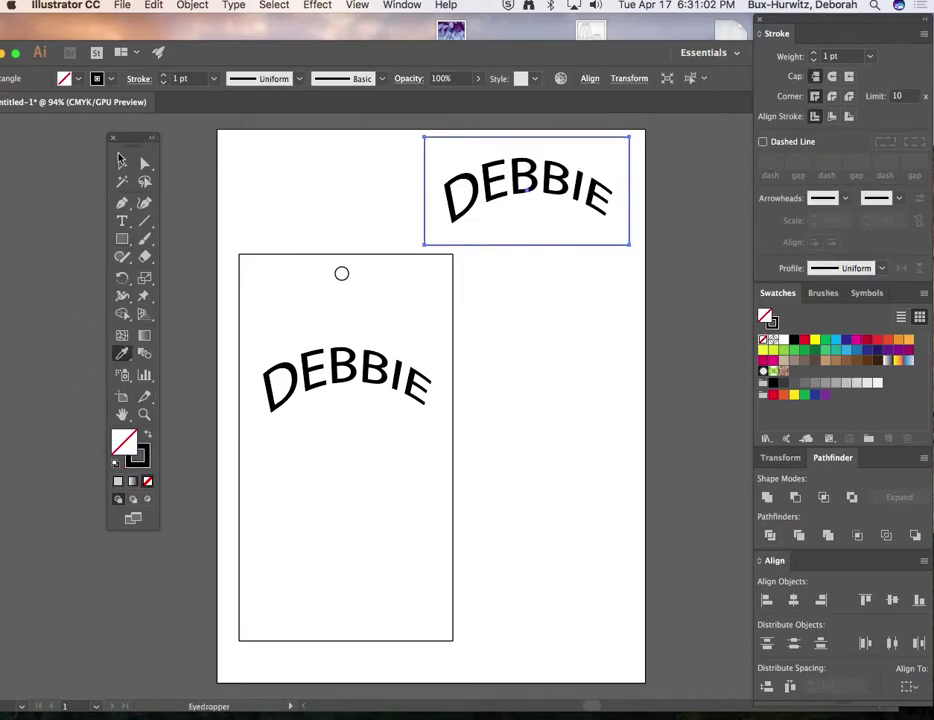
Narrow the label rectangle slightly from its left edge and deselect it
click(121, 158)
click(427, 198)
click(425, 192)
drag(425, 192, 427, 191)
click(437, 175)
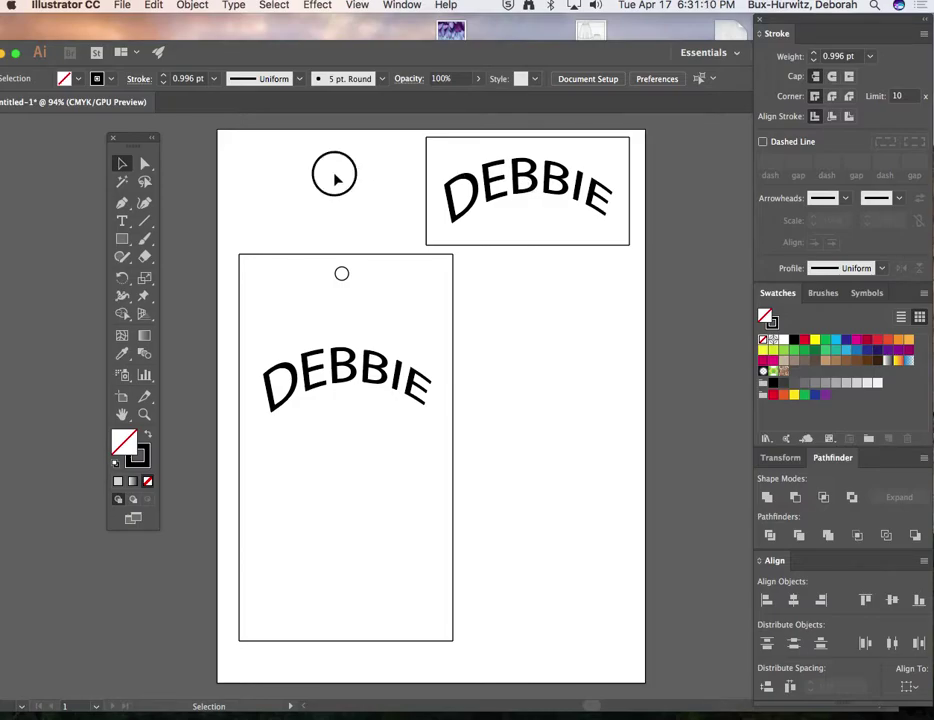
Draw a closed four-cornered path with the Pen tool just inside the label rectangle's edges
click(123, 206)
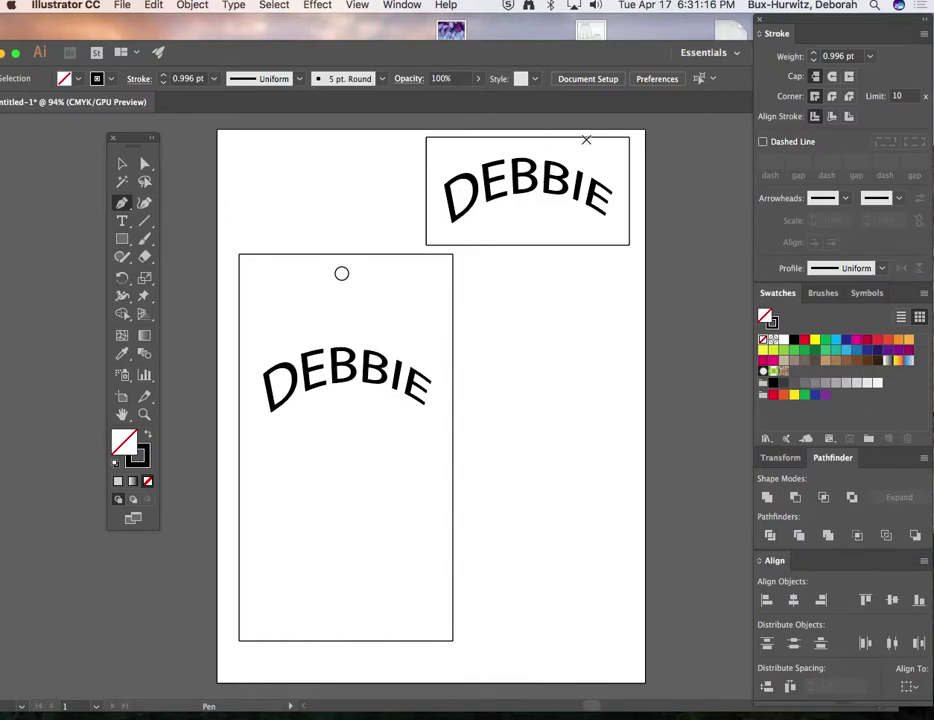
click(430, 143)
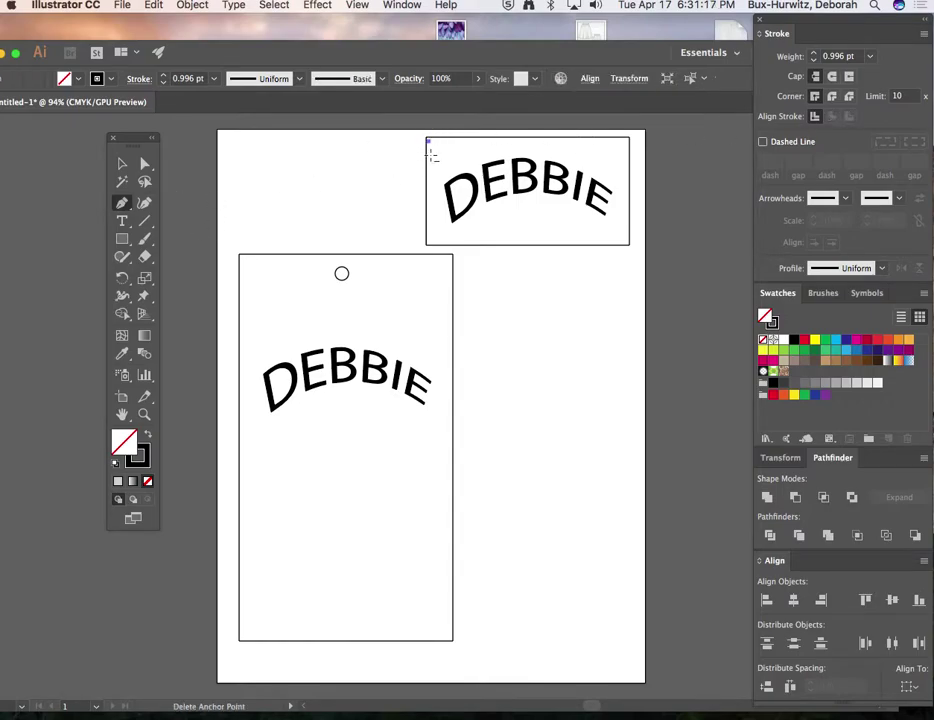
click(428, 239)
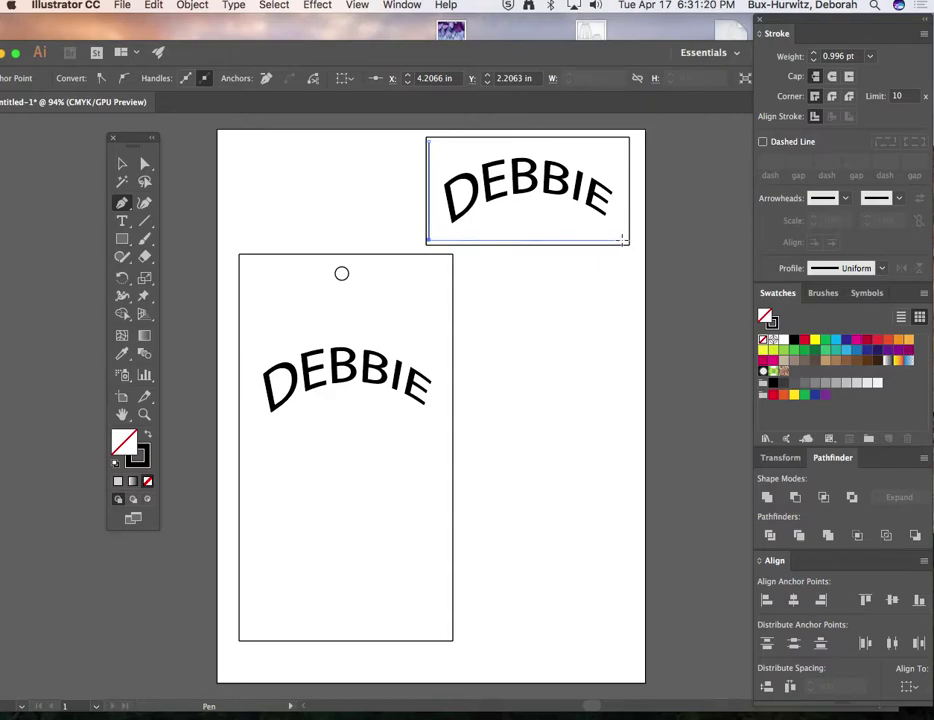
click(624, 240)
click(626, 142)
click(430, 143)
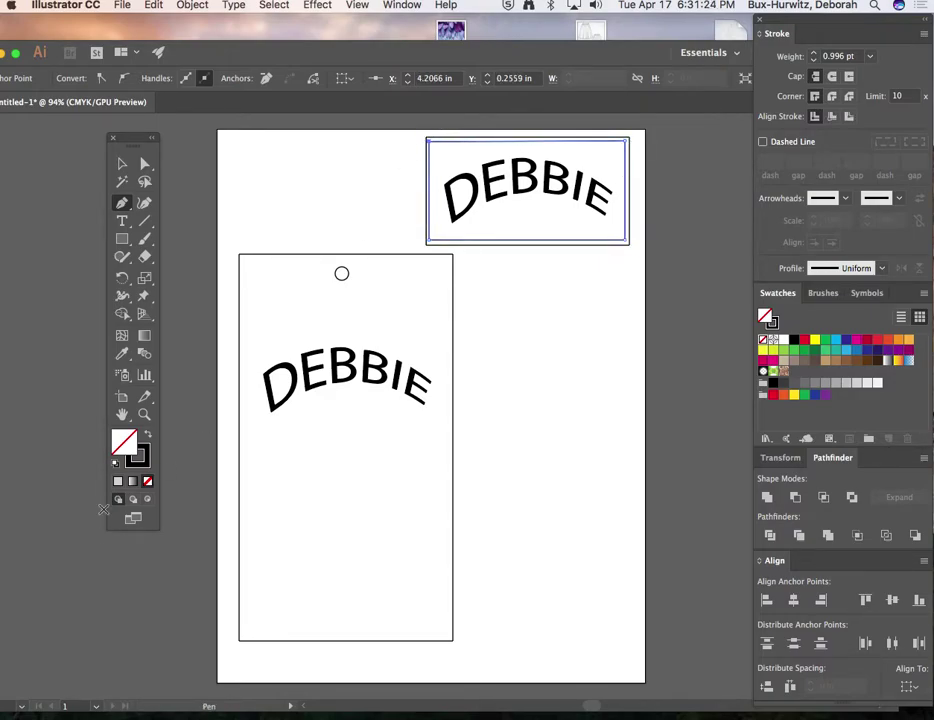
Turn the inner path into a dashed stitching line with 12 pt dashes and deselect it
click(763, 143)
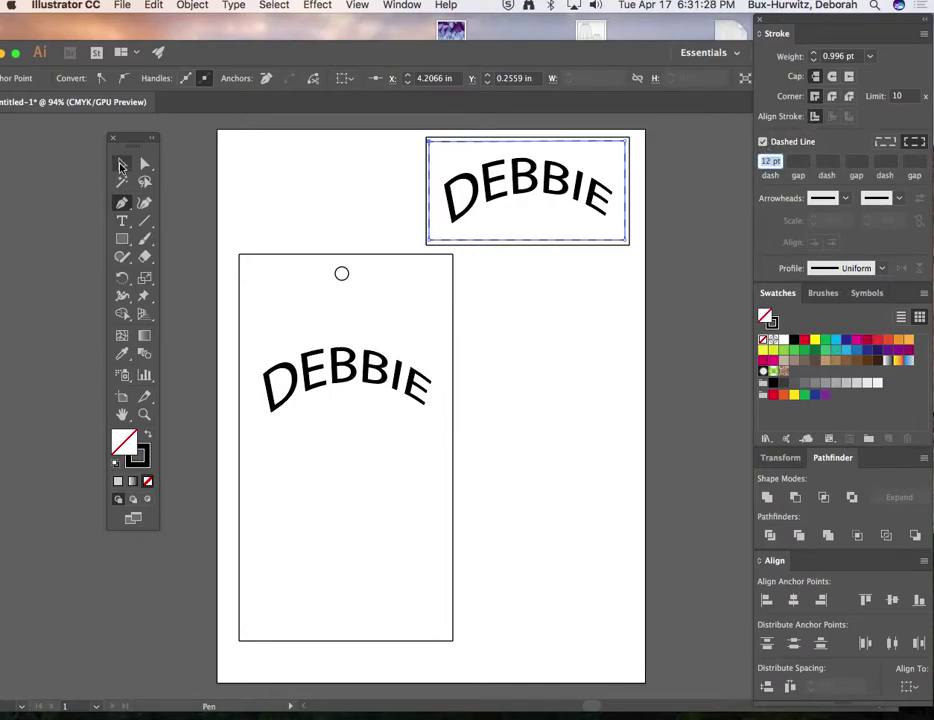
click(121, 166)
click(371, 171)
click(494, 148)
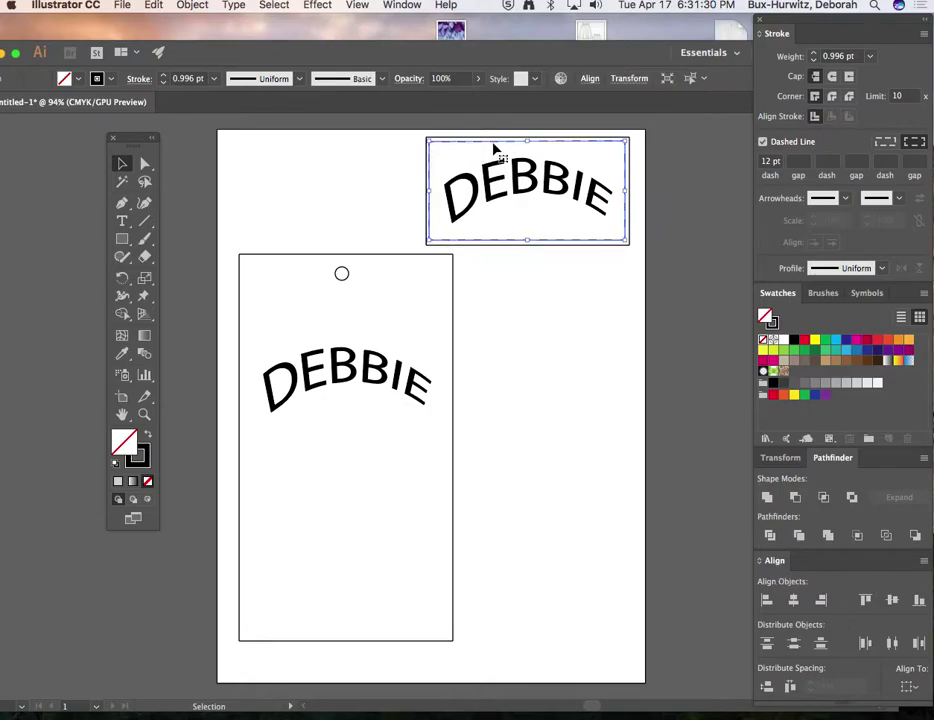
click(371, 156)
click(580, 208)
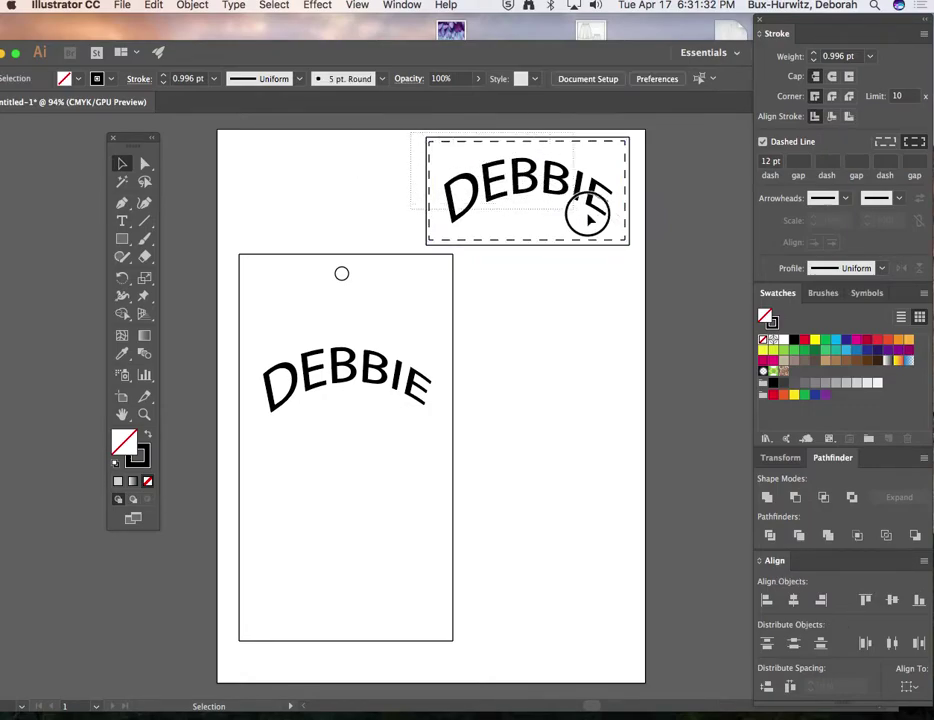
click(452, 152)
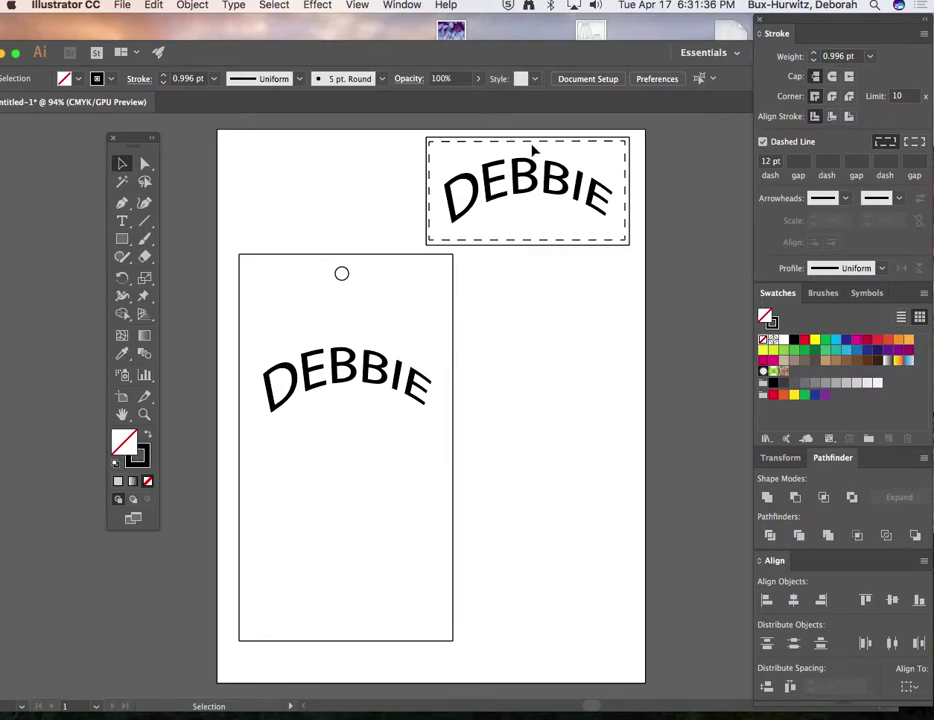
click(598, 229)
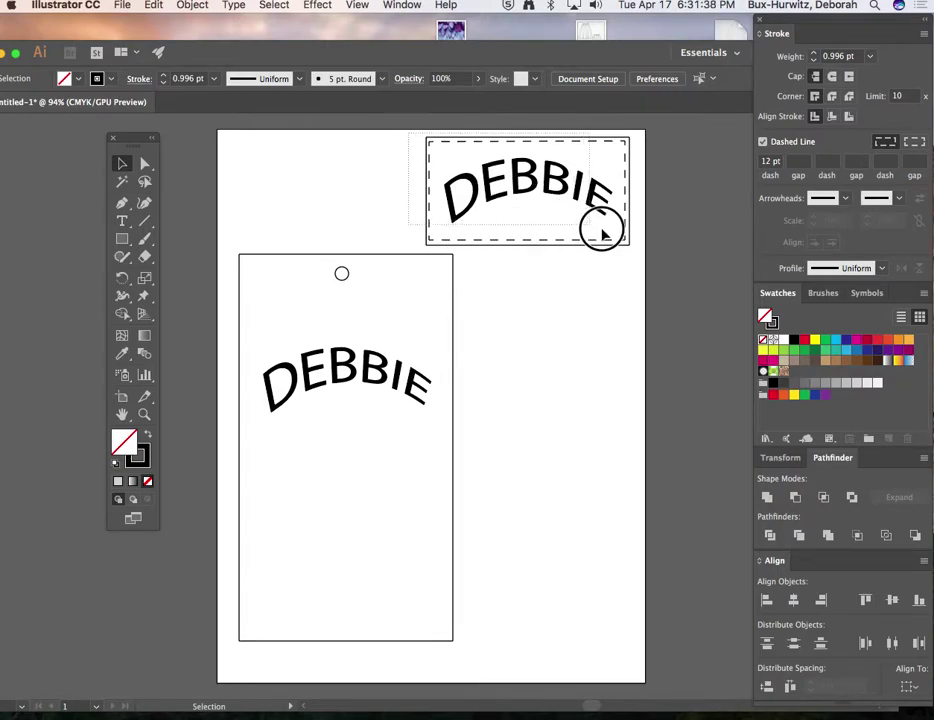
Select the hang tag with its hole and arched text and move it slightly down the artboard
click(229, 254)
drag(231, 241, 370, 397)
click(545, 344)
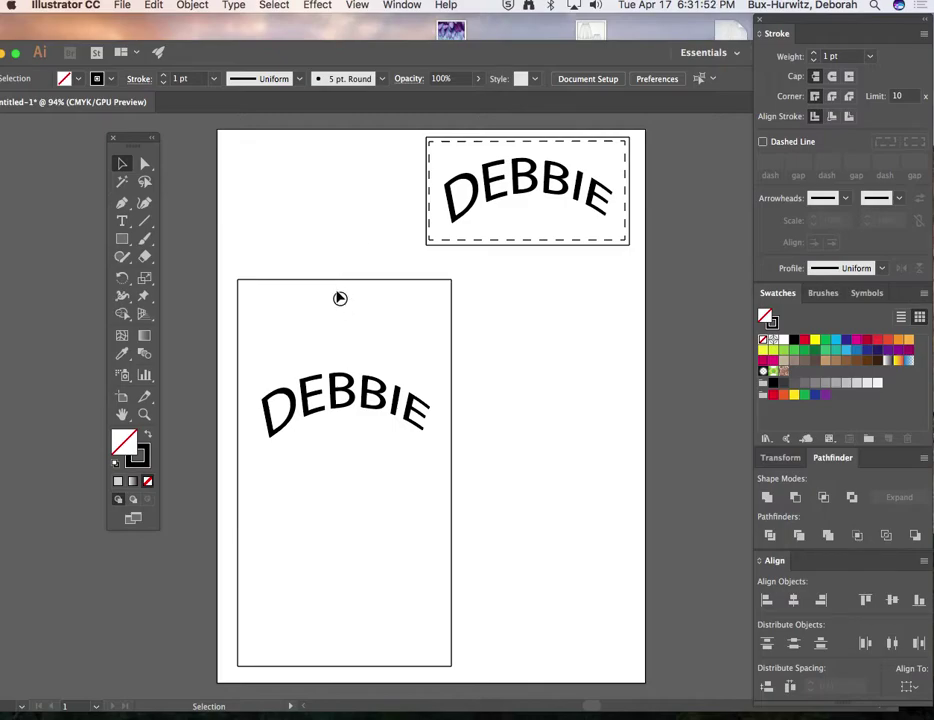
Add the caption "HANGTAG DESIGN" and place it just above the upper edge of the hang tag
click(122, 222)
click(269, 246)
key(BackSpace)
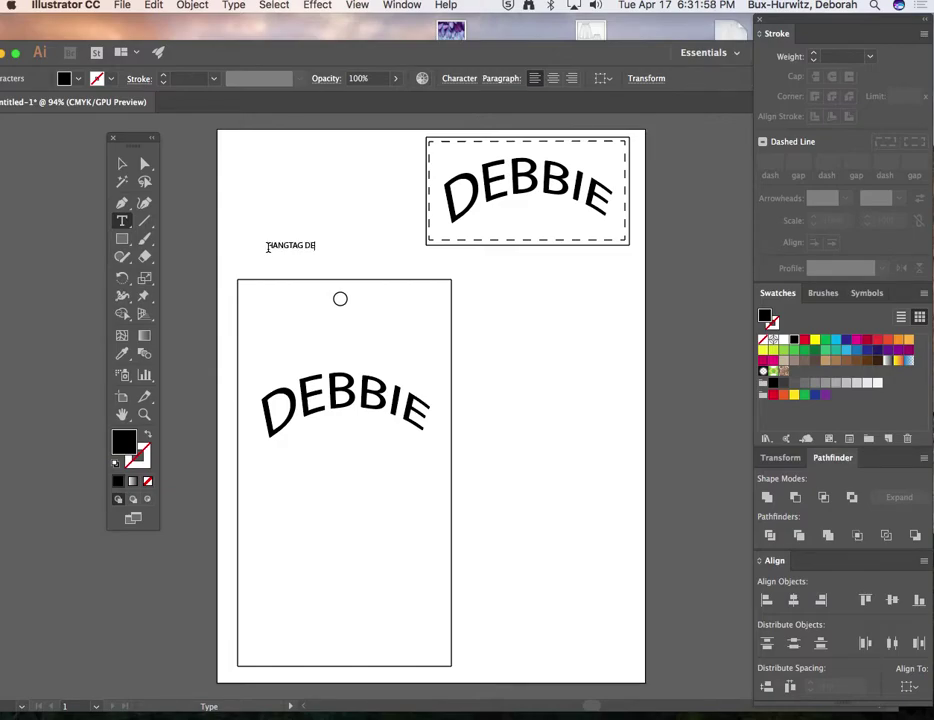
text(HANGTAG DESIGN)
key(Escape)
click(371, 195)
drag(313, 249, 313, 273)
Add the caption "MAIN LABEL", place it just left of the stitched label and deselect it
click(122, 220)
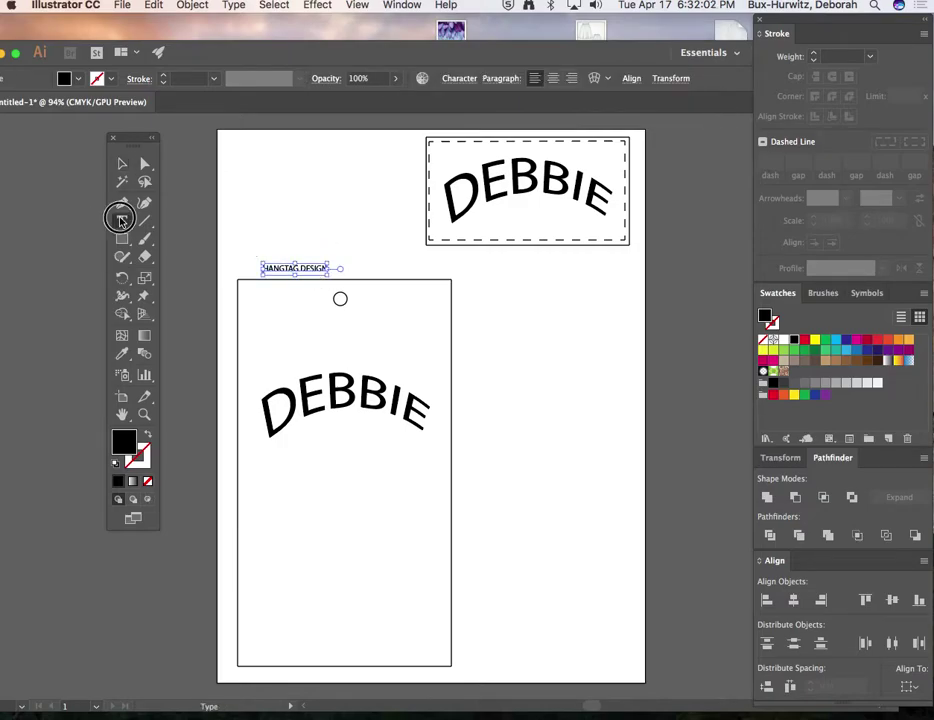
click(348, 163)
key(BackSpace)
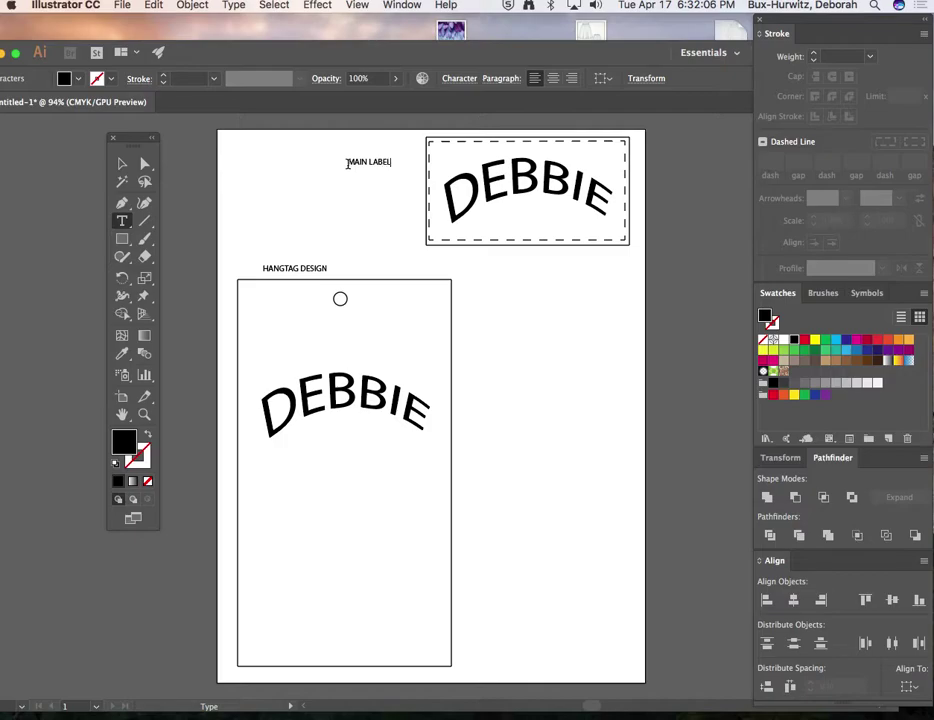
key(Escape)
click(363, 142)
drag(370, 165, 394, 172)
click(371, 150)
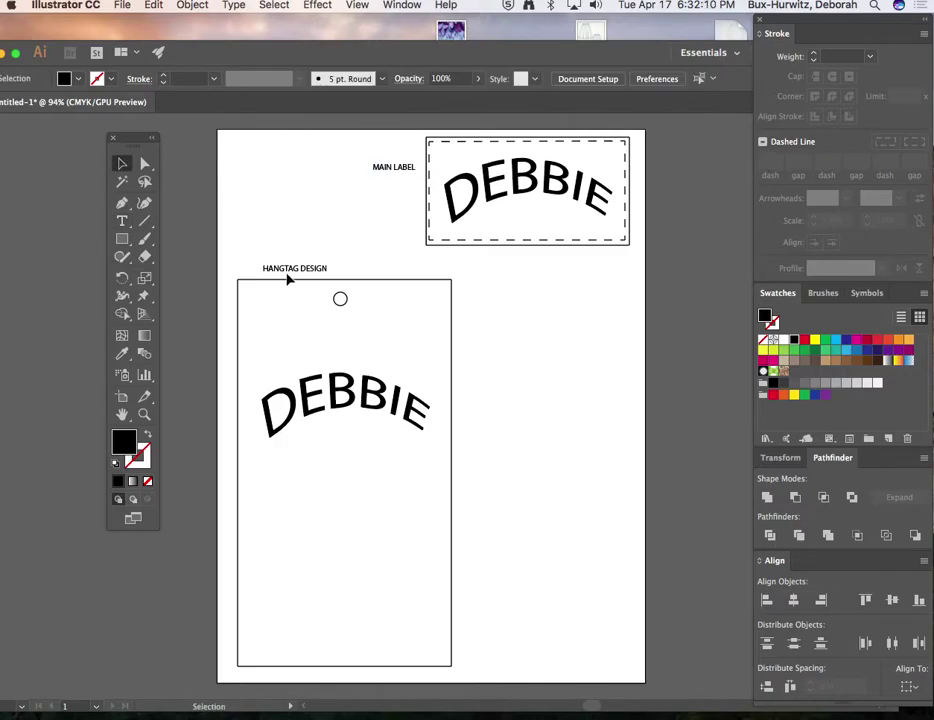
Duplicate the label's arched text into the empty area below the label, beside the hang tag
scroll(287, 279, left, 1)
click(501, 191)
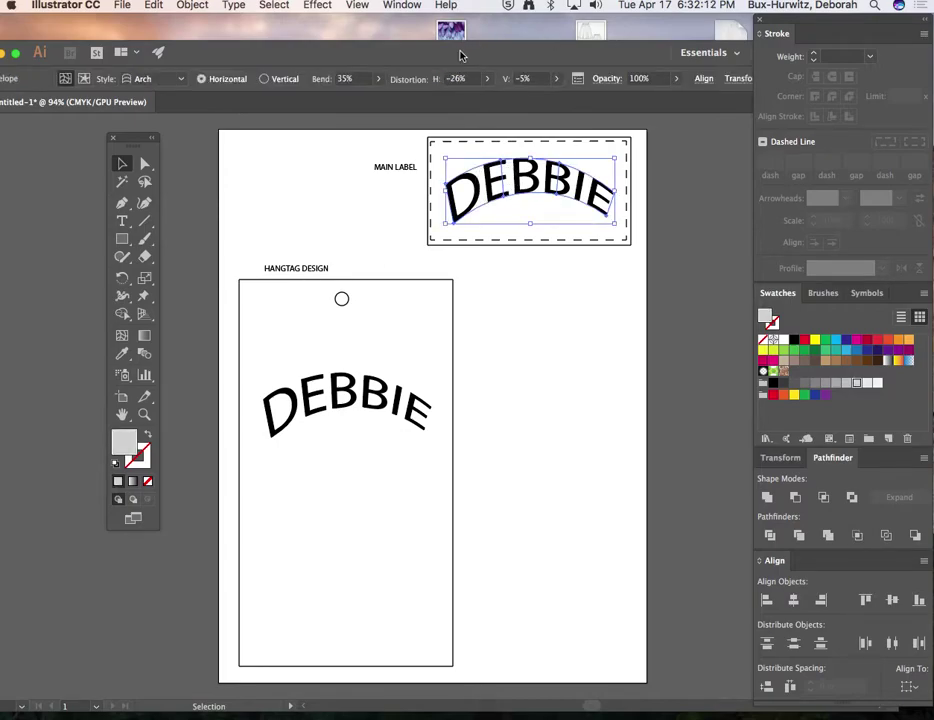
click(157, 6)
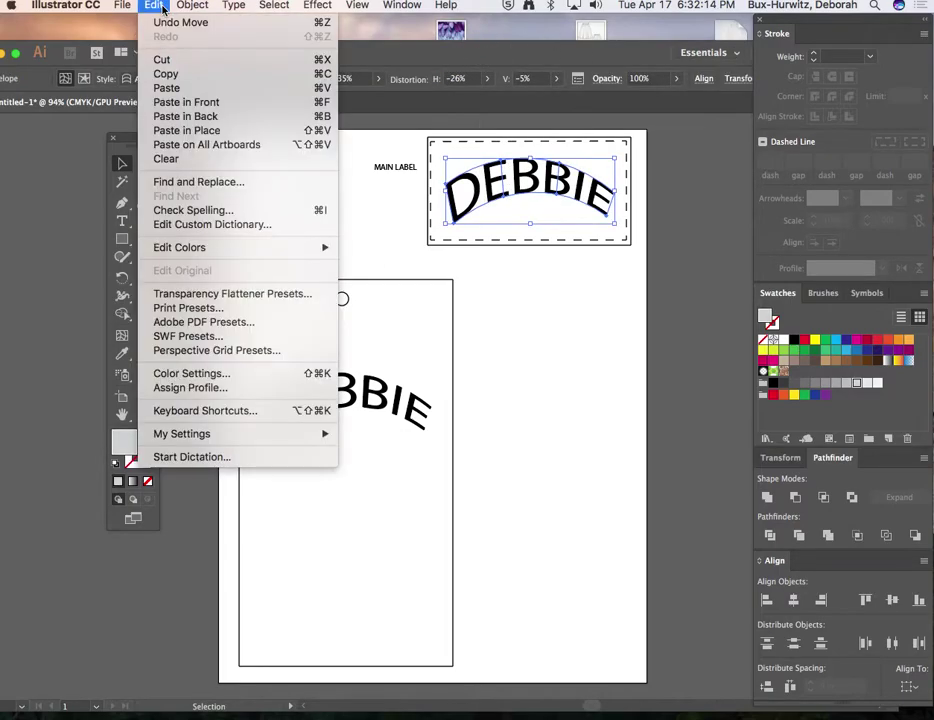
mouse_move(188, 11)
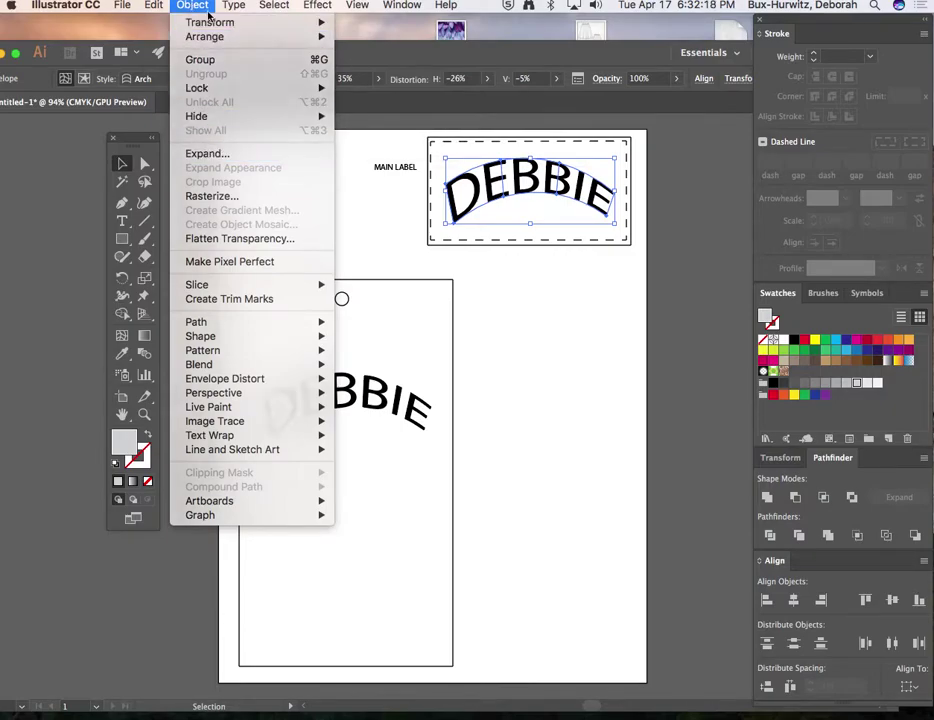
click(193, 6)
click(594, 317)
click(507, 190)
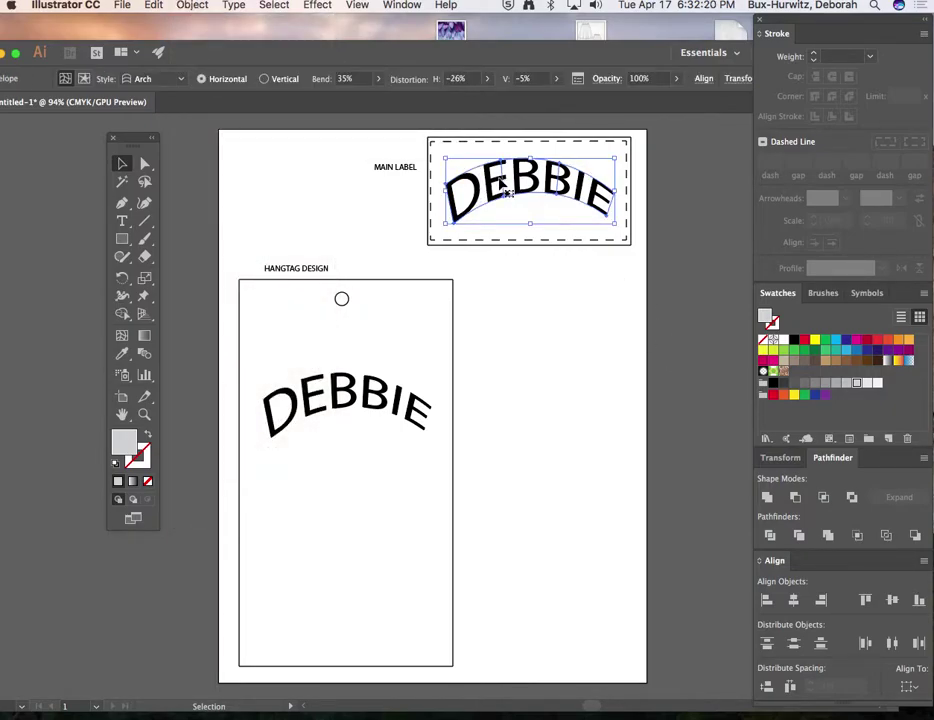
drag(507, 190, 524, 332)
Expand the duplicated arched text with both Object and Fill included
click(189, 6)
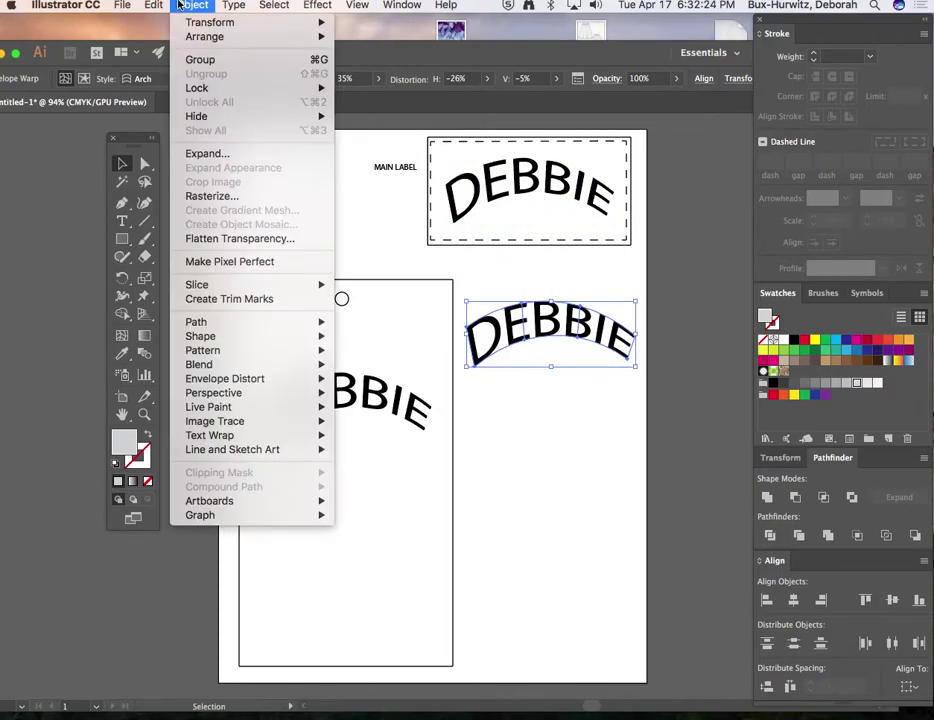
click(218, 155)
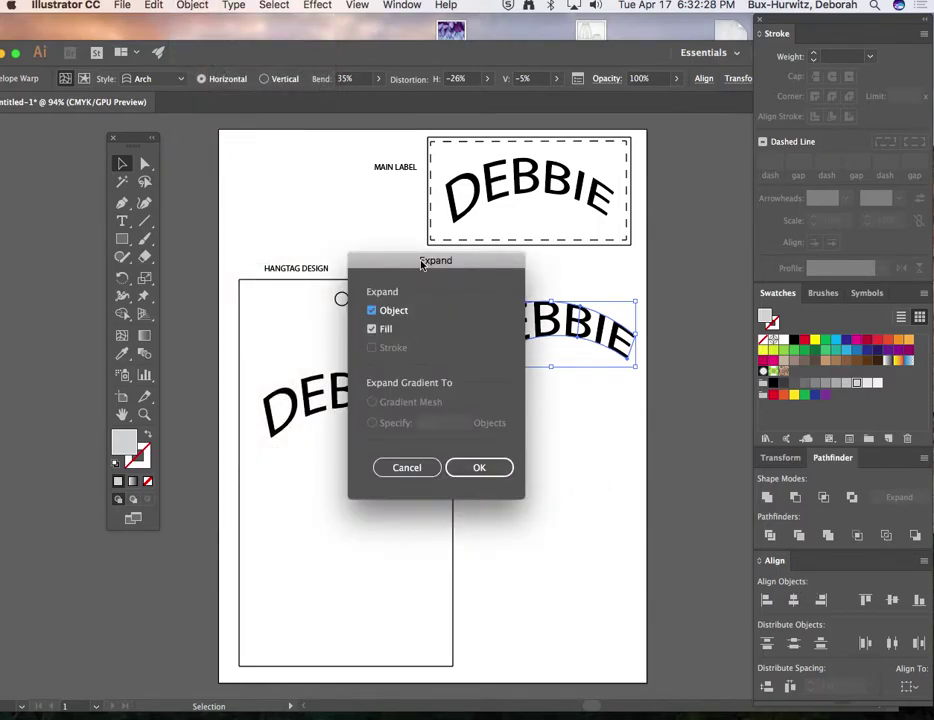
drag(421, 262, 295, 236)
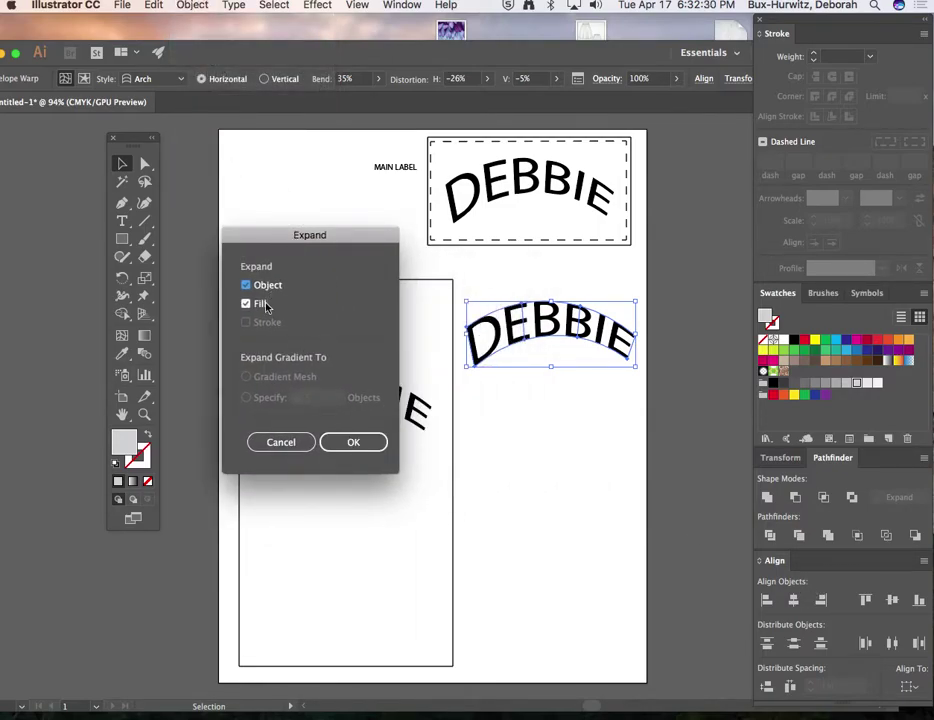
click(365, 443)
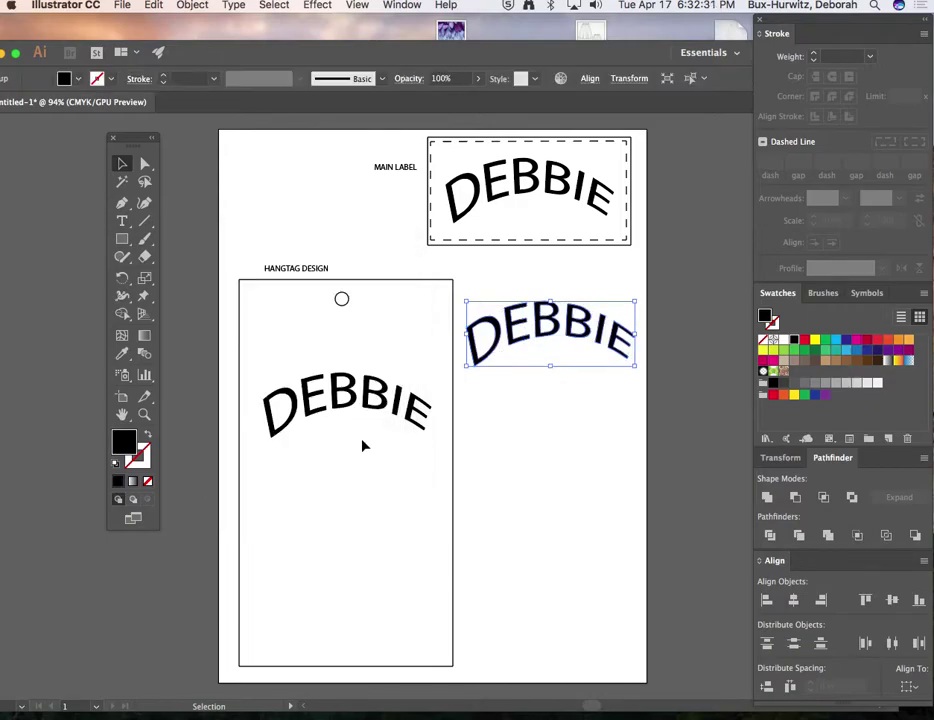
Examine the outlines and anchor points of the expanded arched text up close, then deselect it
click(143, 412)
click(555, 363)
click(422, 405)
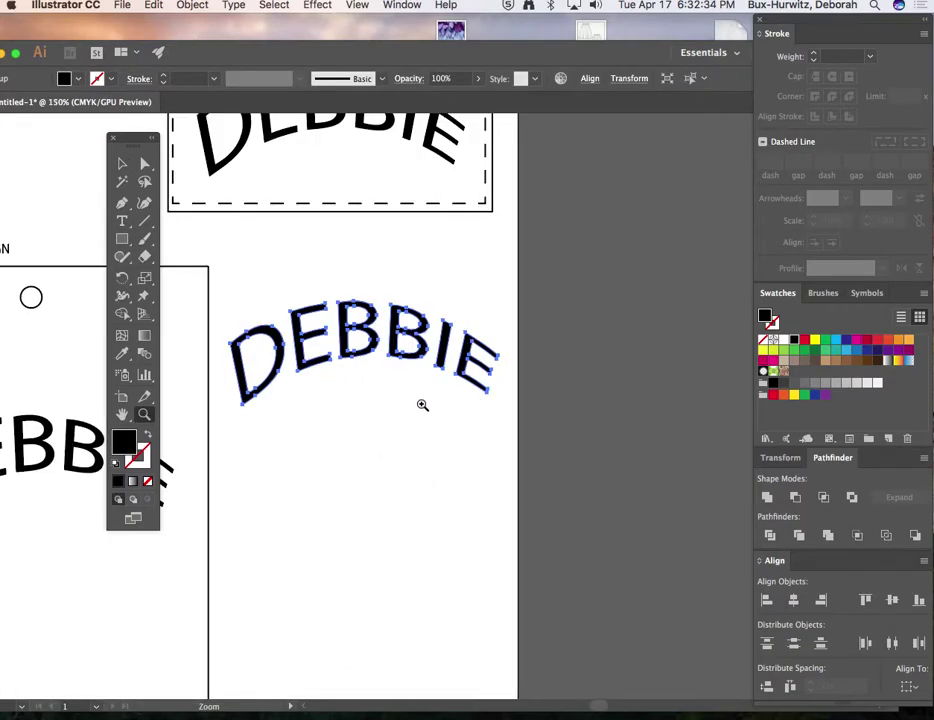
click(422, 405)
scroll(491, 386, left, 5)
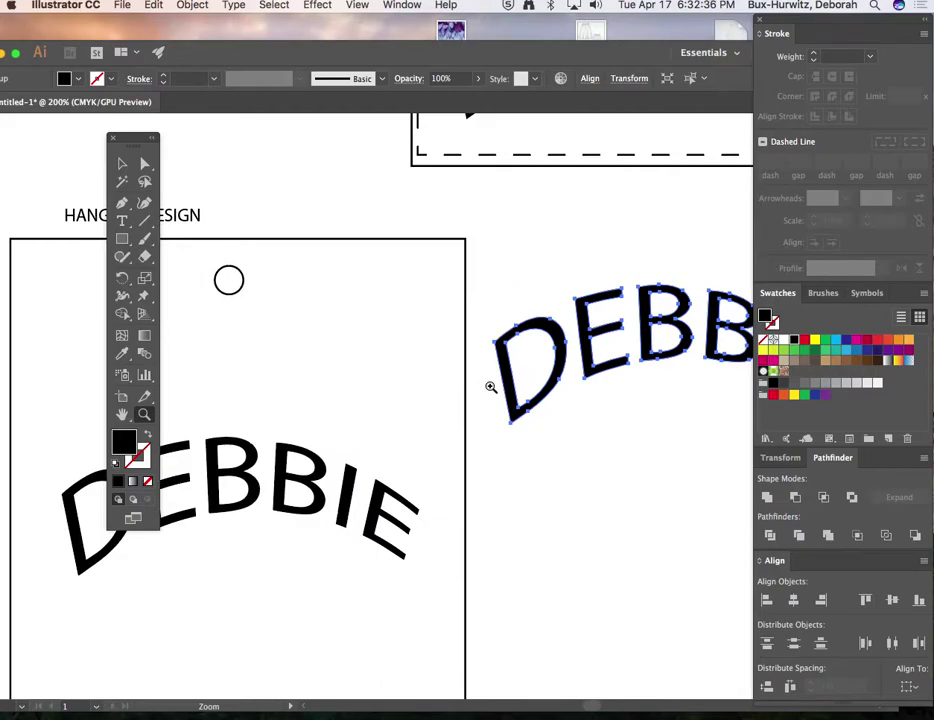
scroll(491, 386, right, 5)
click(121, 162)
click(390, 330)
click(383, 338)
click(370, 297)
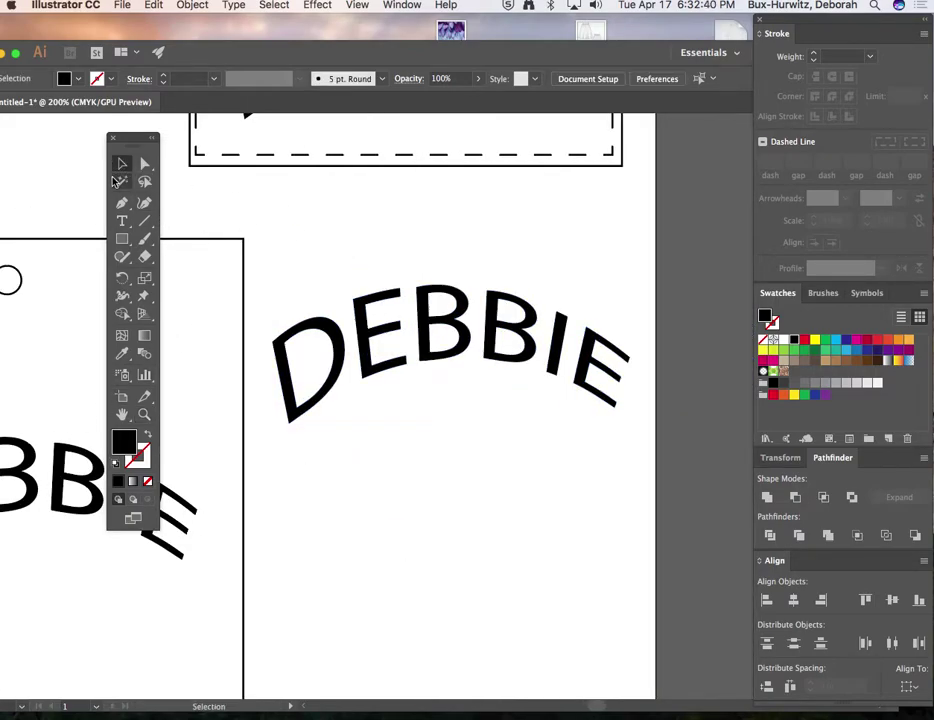
Select only the letter D of the expanded text with Direct Selection and inspect its anchor points up close
click(144, 162)
click(335, 333)
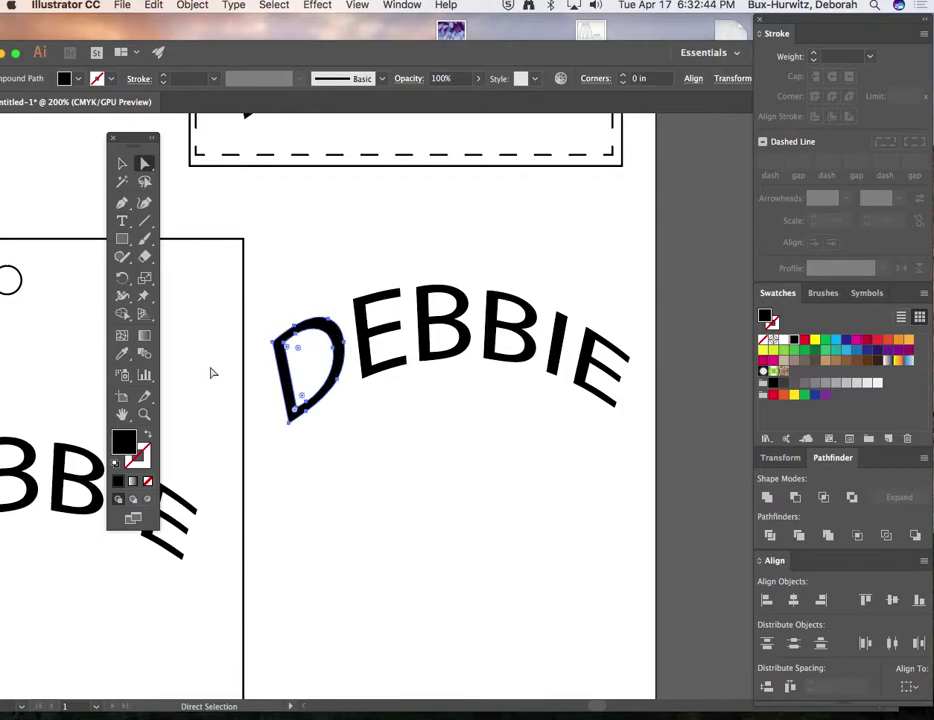
click(144, 413)
click(458, 382)
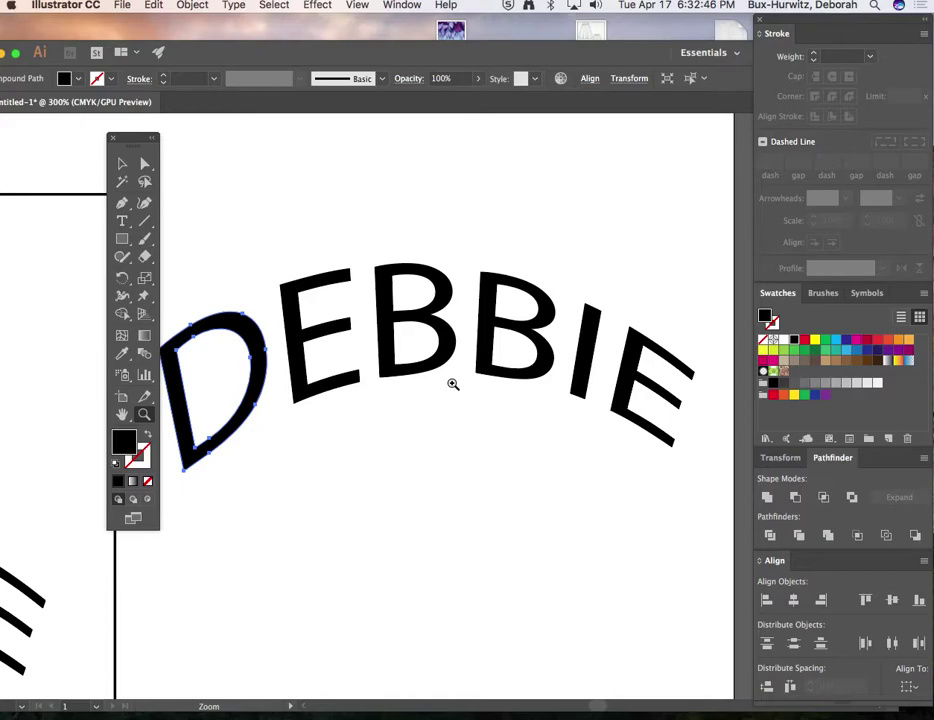
scroll(452, 384, left, 5)
click(144, 163)
click(546, 267)
click(483, 322)
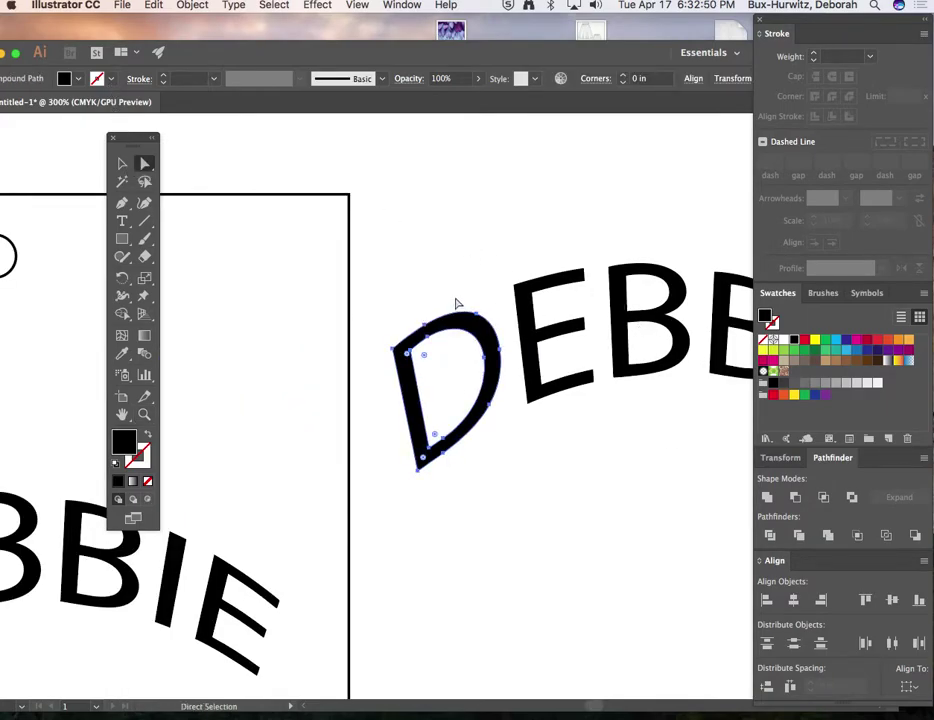
Duplicate the label's arched text again, placing this copy between the label and the first expanded copy
key(super+minus)
key(super+minus)
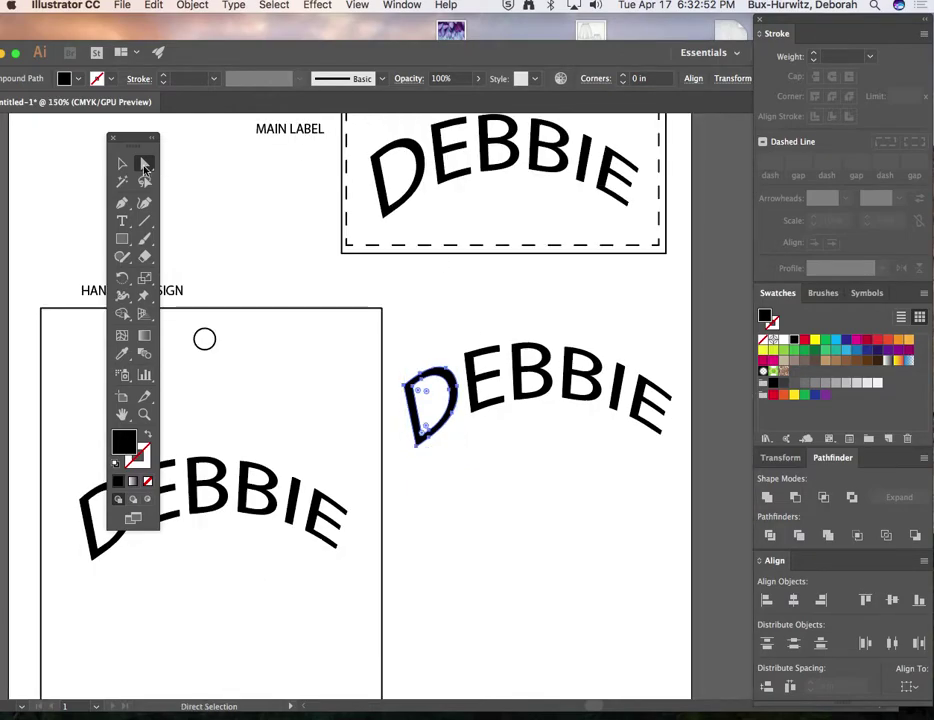
click(122, 163)
click(490, 165)
mouse_move(490, 165)
mouse_down()
mouse_move(492, 246)
mouse_move(486, 150)
mouse_move(488, 163)
mouse_up()
scroll(536, 334, up, 3)
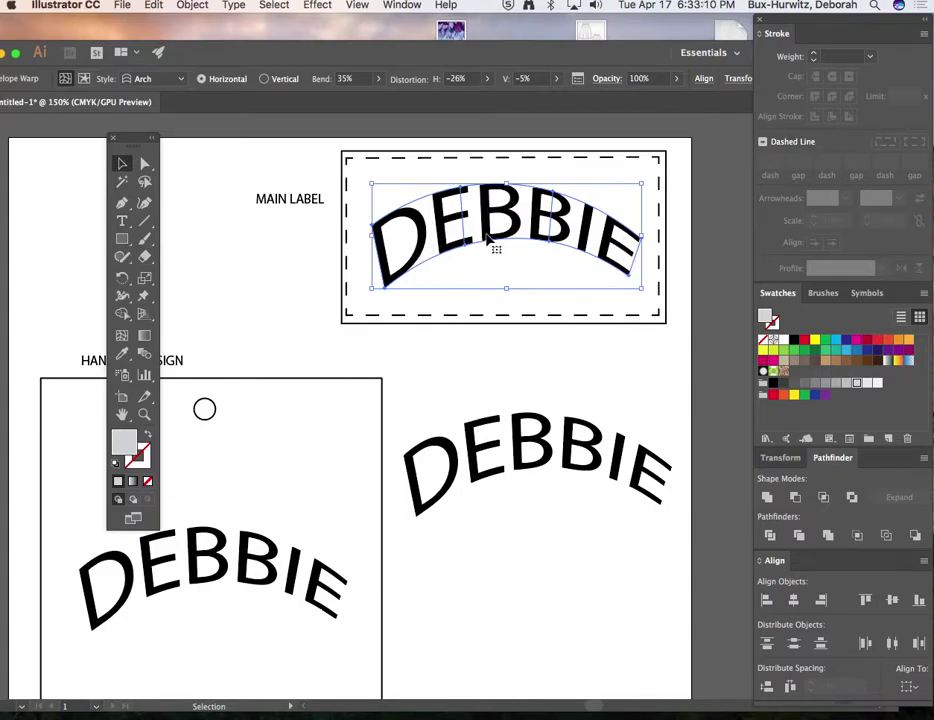
drag(492, 236, 521, 381)
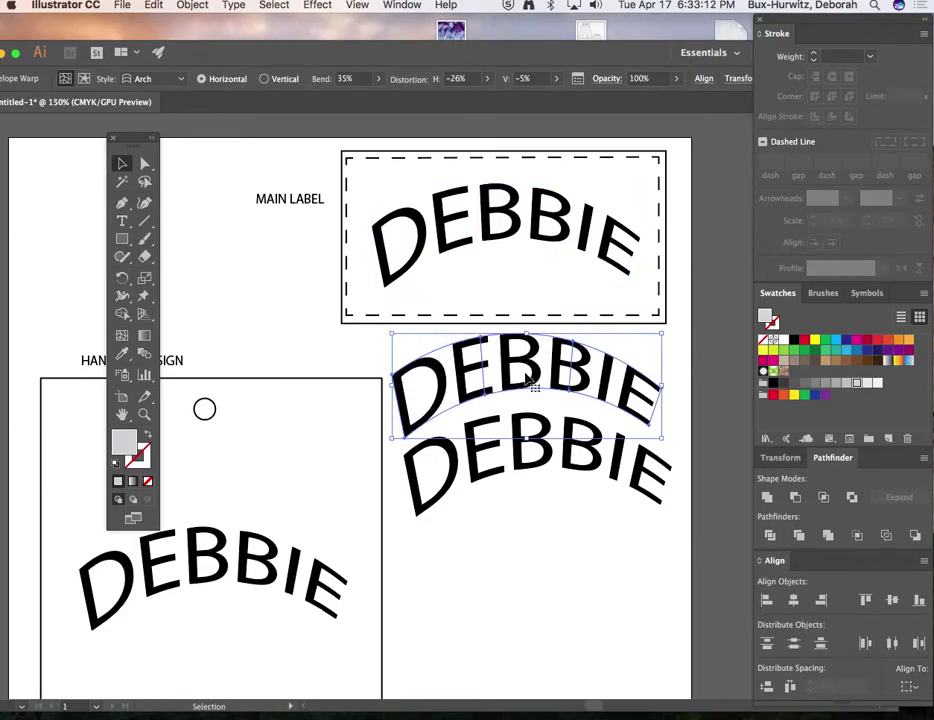
Expand the second arched text copy using the same Object and Fill options
click(191, 6)
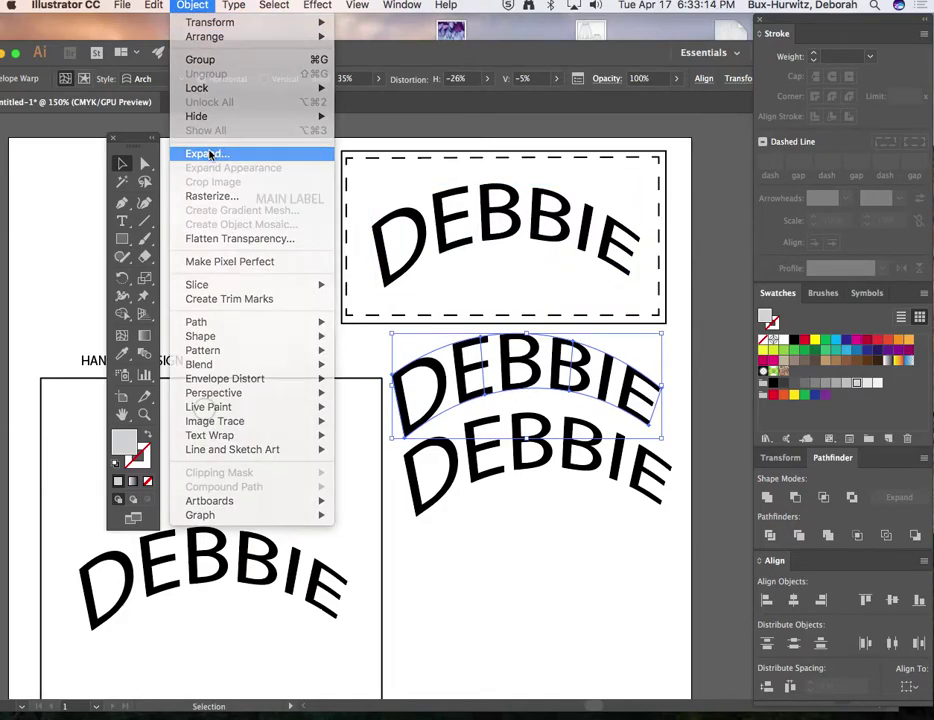
click(212, 154)
click(355, 443)
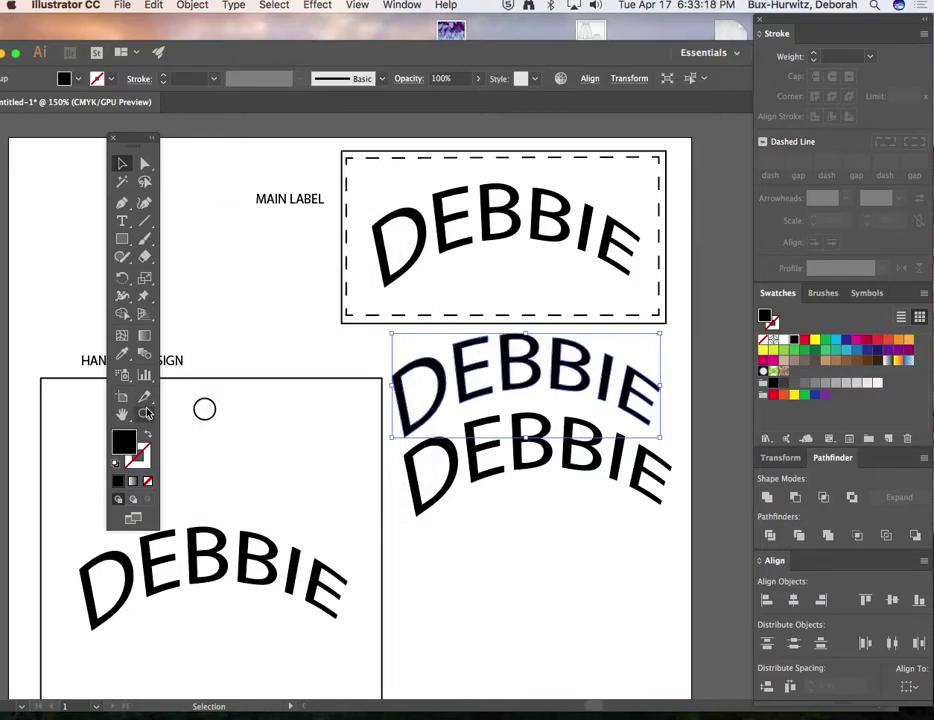
Thicken the right side of the D in the second expanded copy by moving its inner contour's right anchor point inward
key(z)
click(453, 394)
click(463, 393)
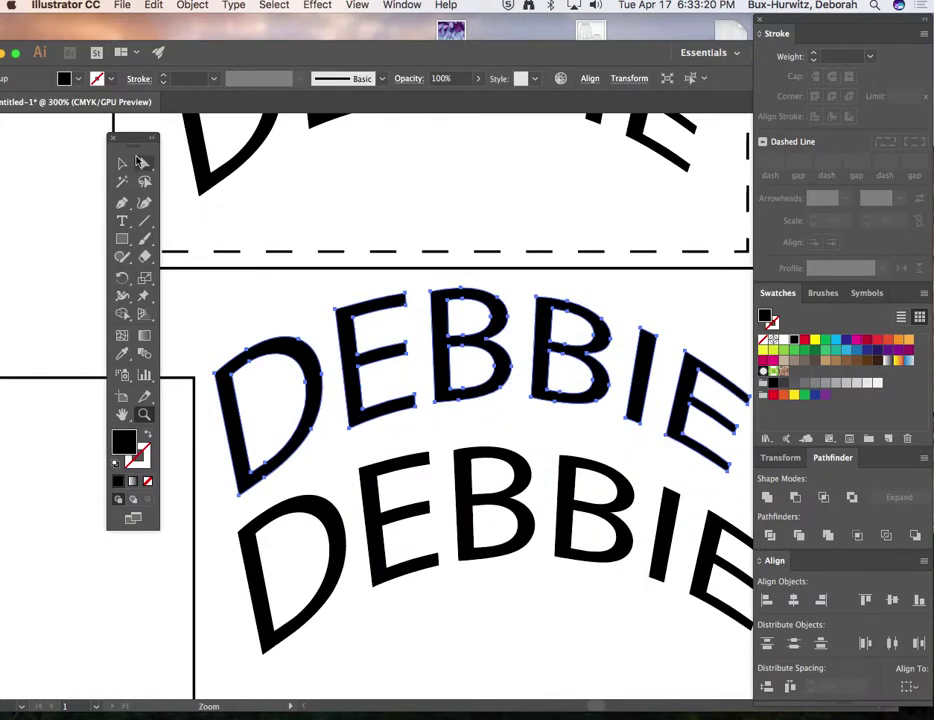
click(404, 432)
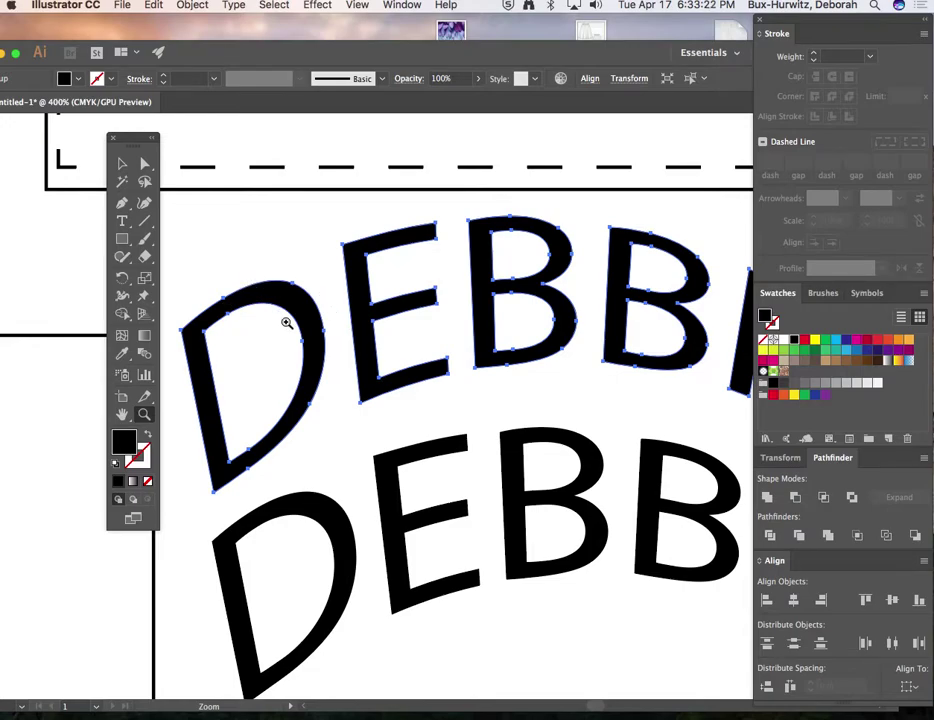
click(145, 163)
click(319, 252)
click(295, 322)
click(268, 238)
click(305, 347)
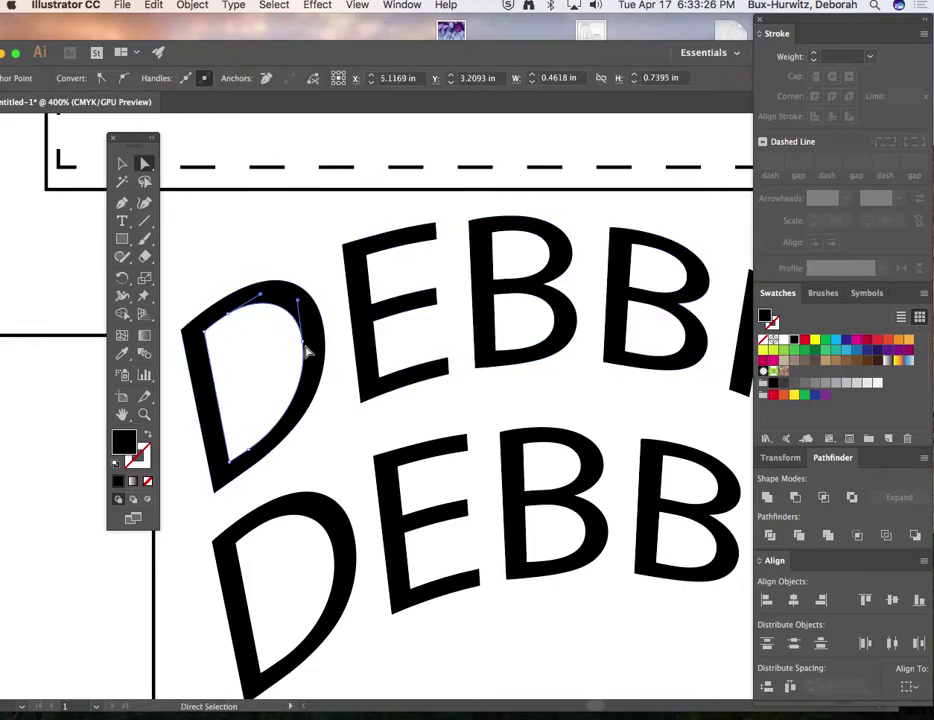
click(305, 344)
drag(307, 347, 282, 357)
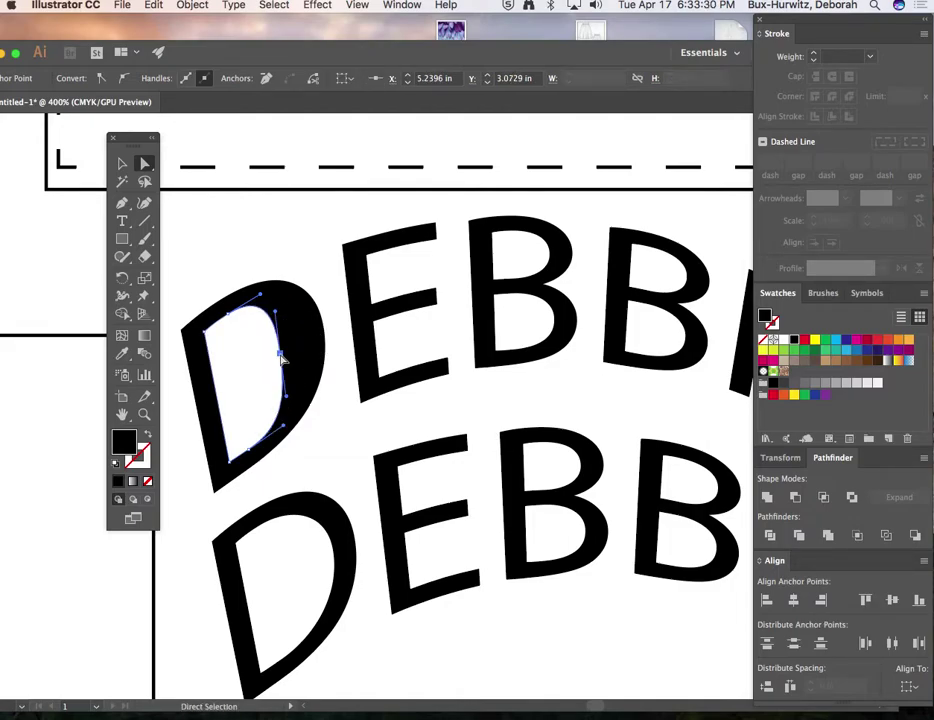
key(super+minus)
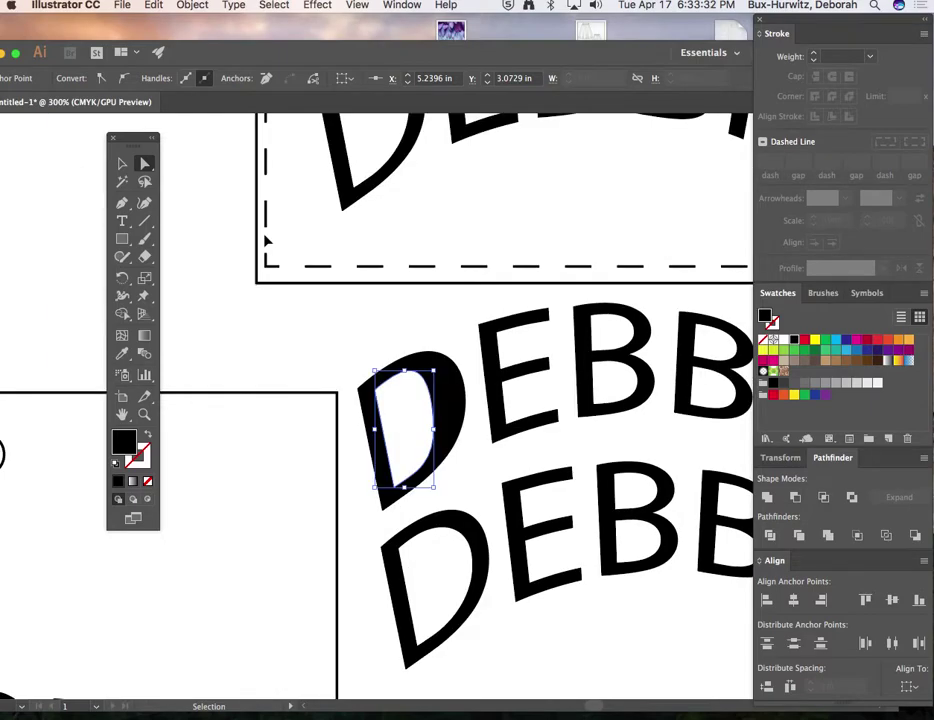
scroll(565, 448, right, 5)
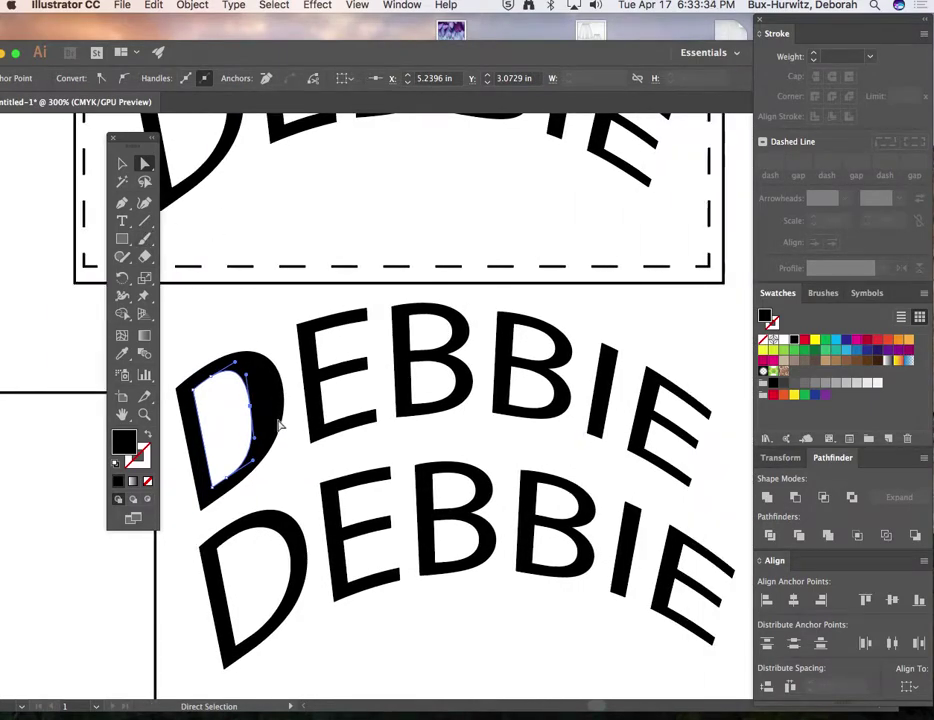
mouse_move(250, 404)
mouse_down()
mouse_move(254, 396)
mouse_move(251, 403)
mouse_up()
Thicken the middle arm of the E in the second expanded copy by moving its upper-edge anchor points upward
click(370, 365)
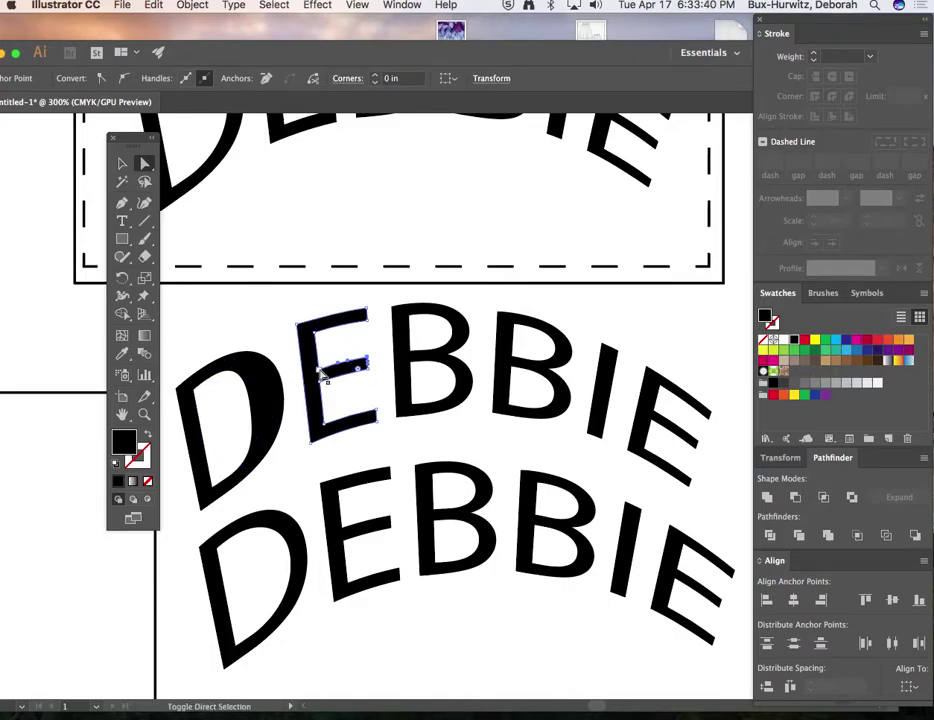
drag(368, 362, 358, 357)
click(269, 342)
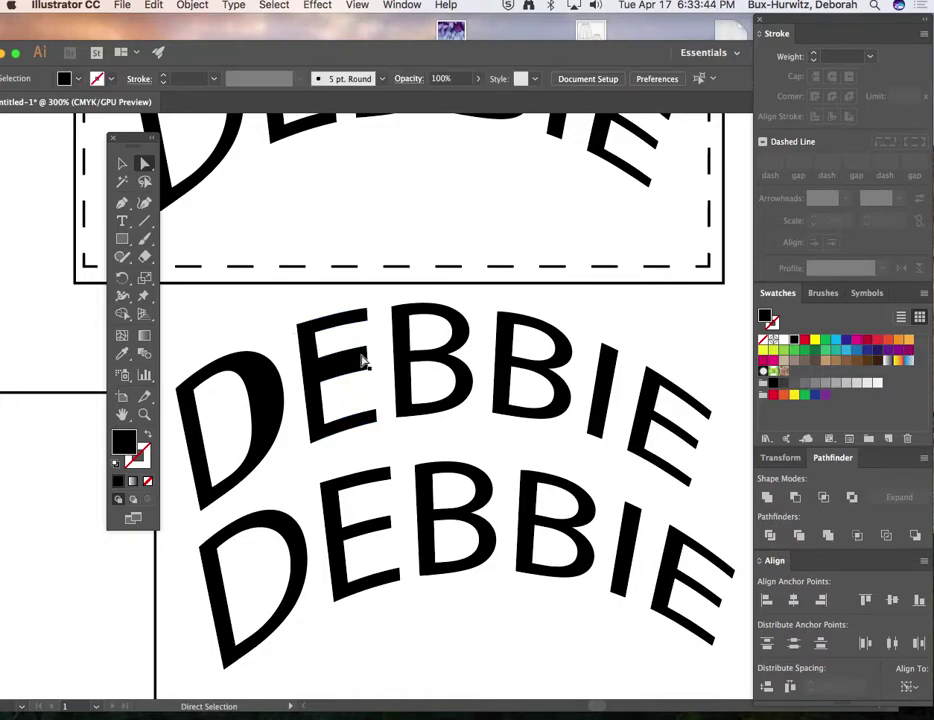
click(311, 436)
drag(309, 444, 298, 462)
click(417, 438)
click(375, 413)
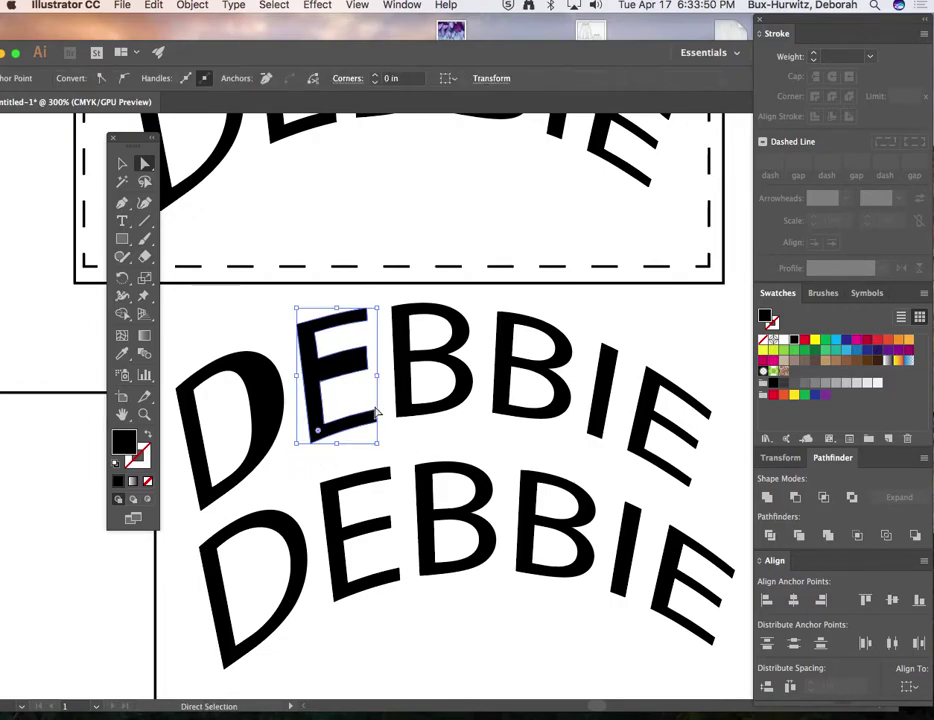
Thicken the first B's middle bar in the same copy by moving the top edge of its lower inner contour downward
click(414, 350)
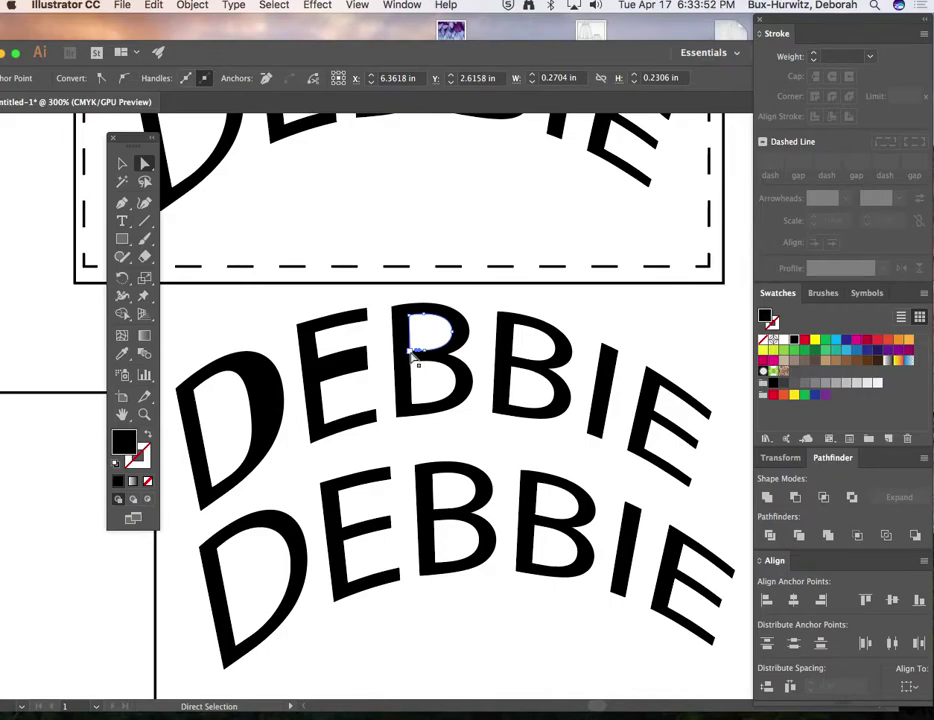
drag(414, 352, 460, 342)
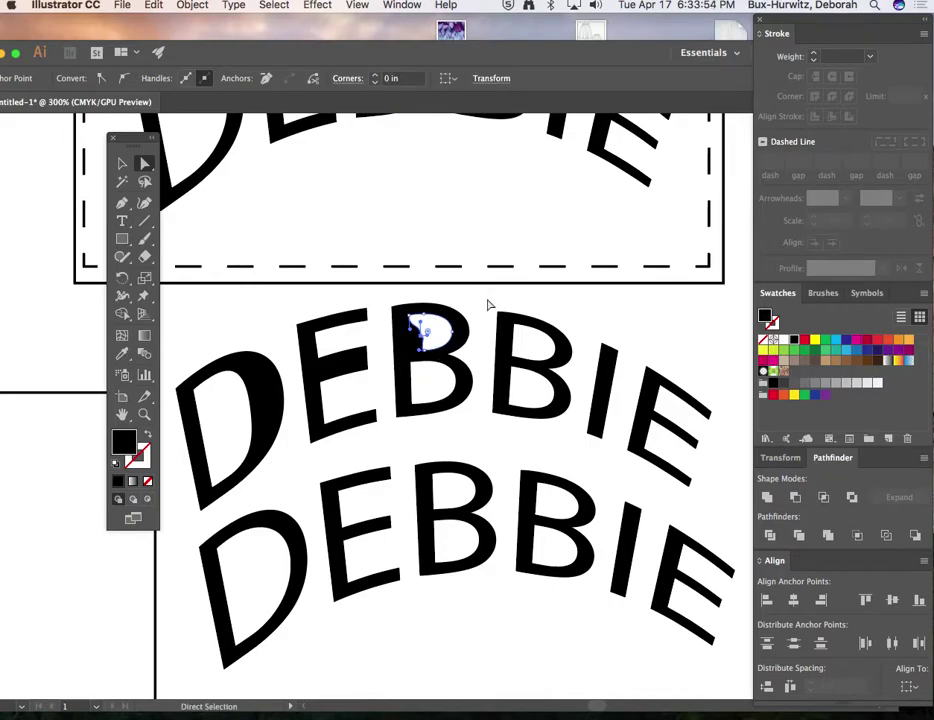
click(412, 390)
click(419, 334)
drag(419, 334, 427, 367)
click(427, 366)
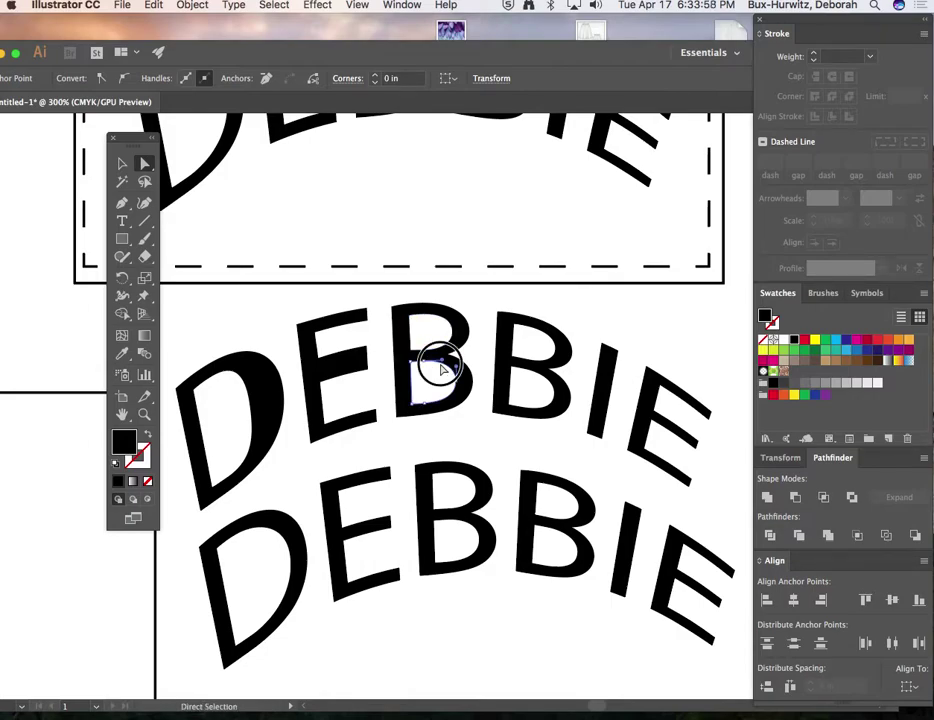
click(417, 371)
drag(419, 367, 427, 377)
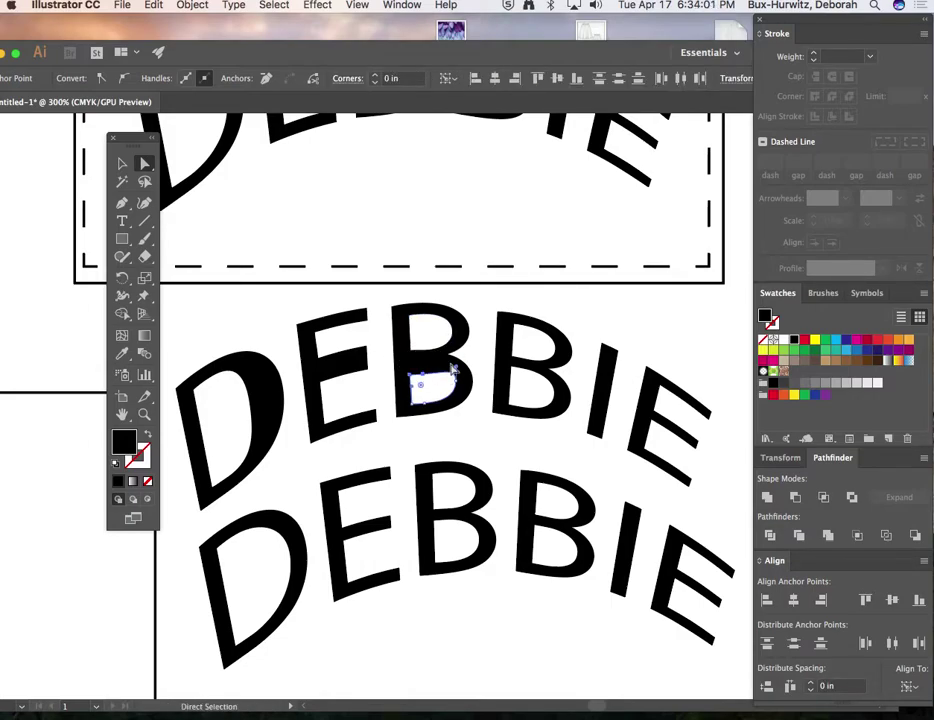
Thicken the first B's middle bar further by raising the bottom edge of its upper inner contour
click(475, 298)
click(420, 342)
click(423, 354)
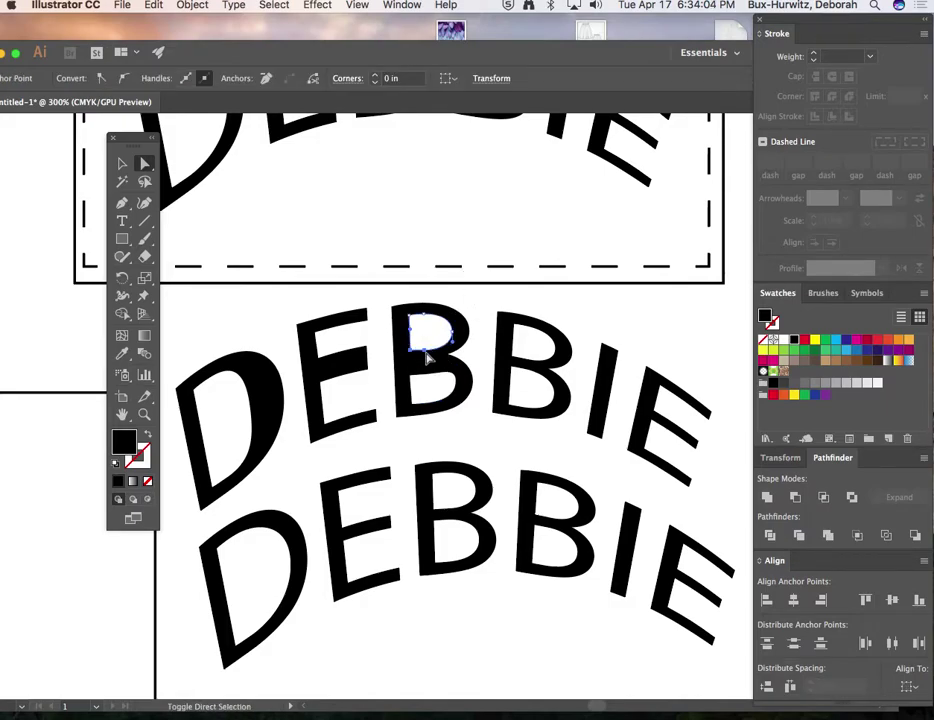
drag(423, 350, 427, 345)
click(477, 306)
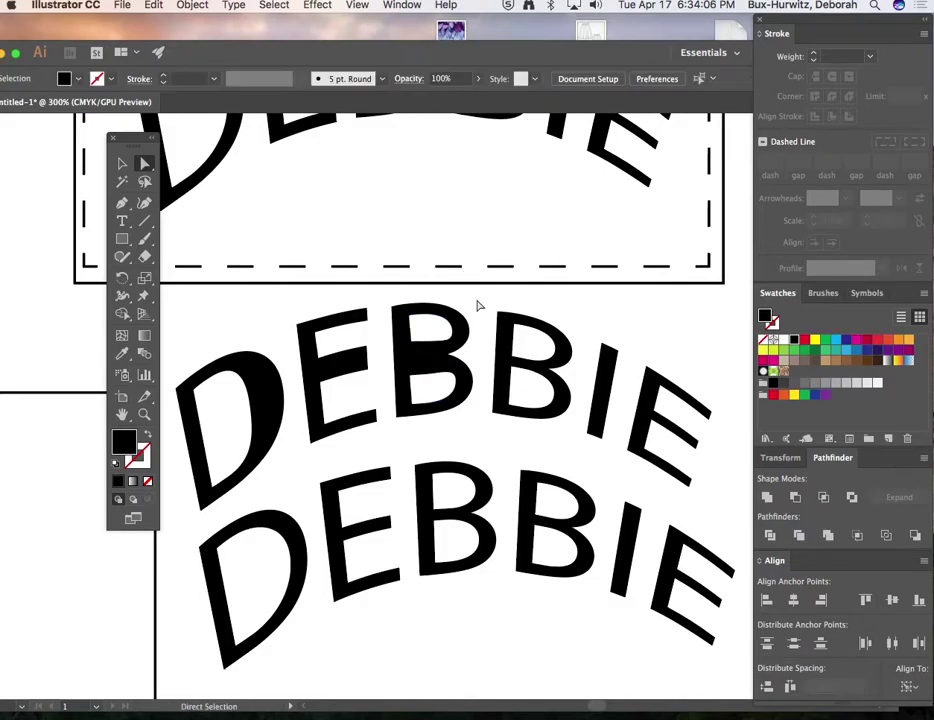
Widen the stem of the second B in that copy by moving its outer left anchor points outward with Direct Selection
key(super+minus)
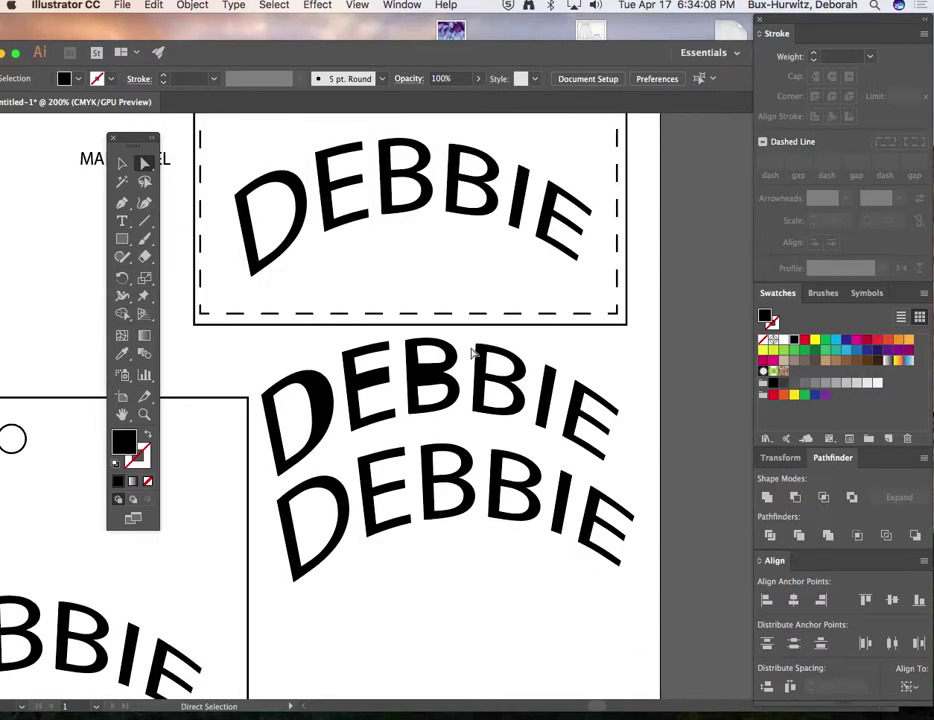
key(z)
click(536, 388)
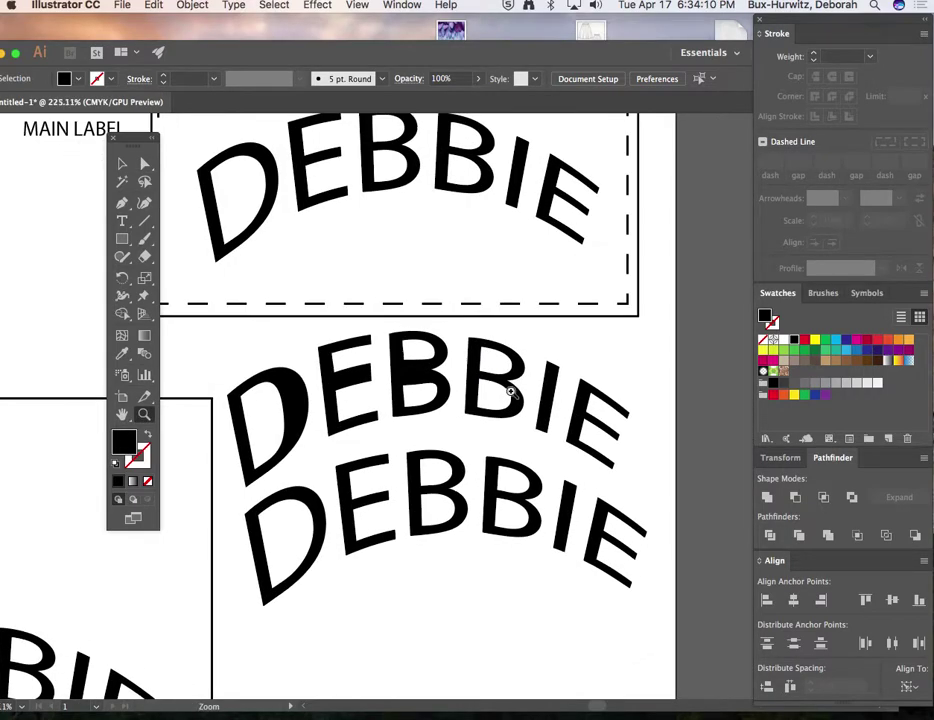
click(122, 163)
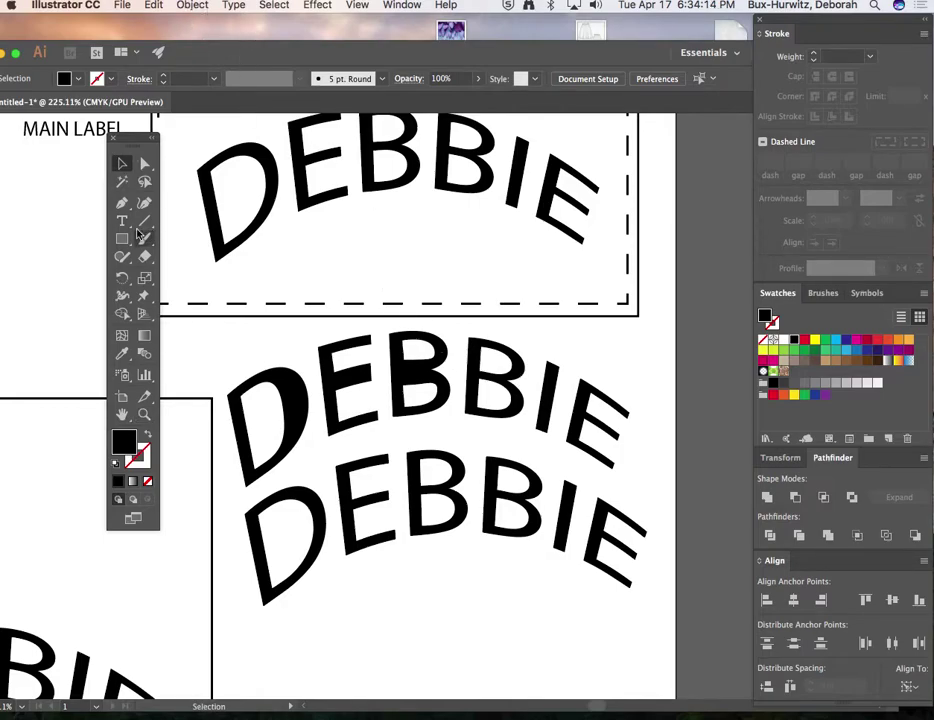
click(144, 163)
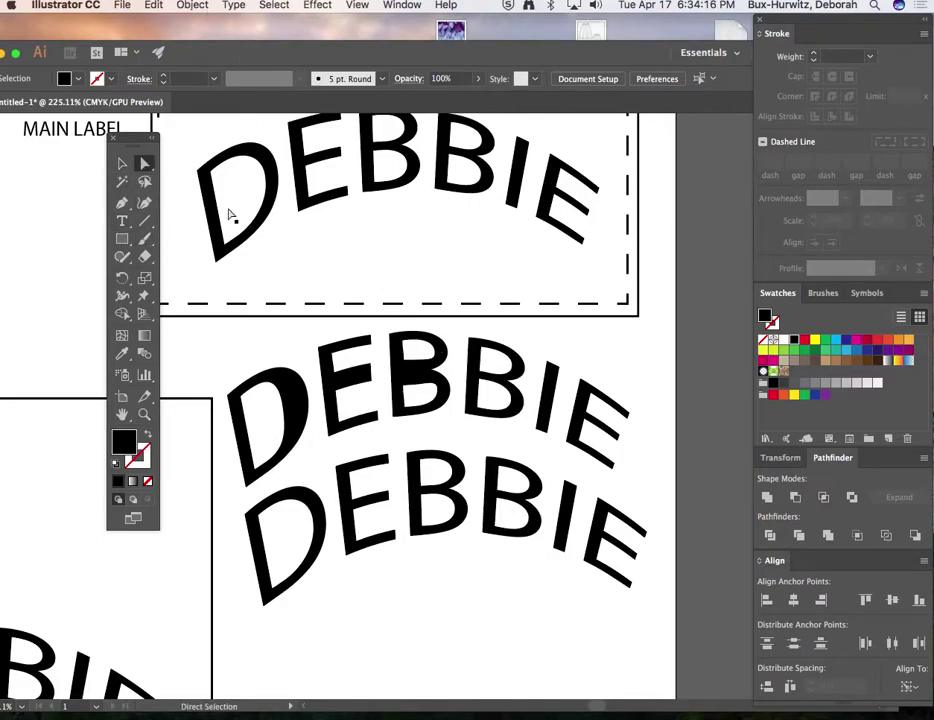
click(472, 399)
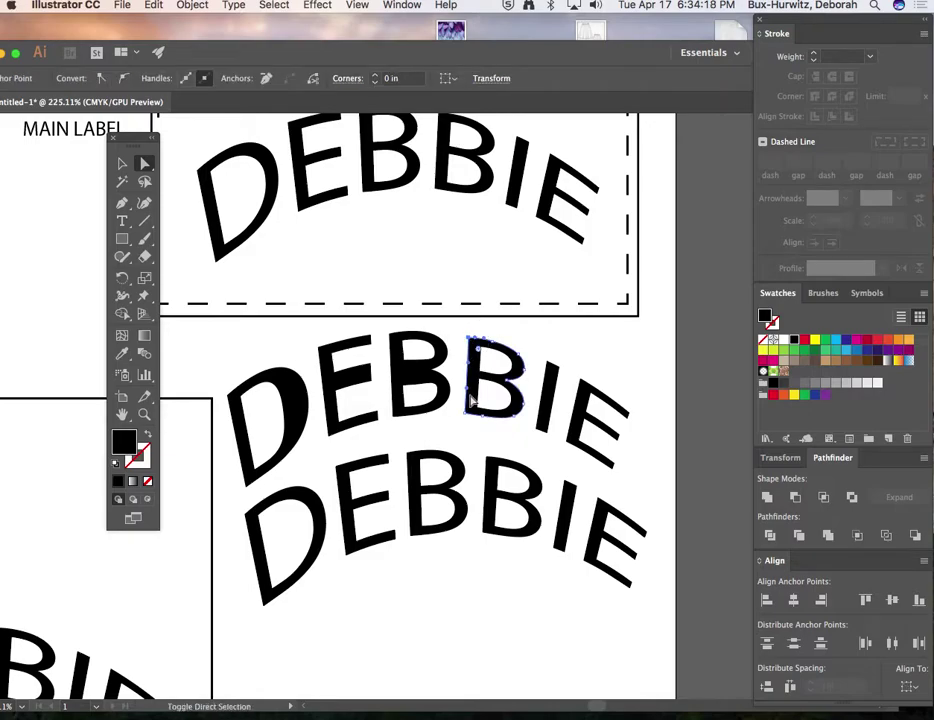
click(465, 390)
click(528, 364)
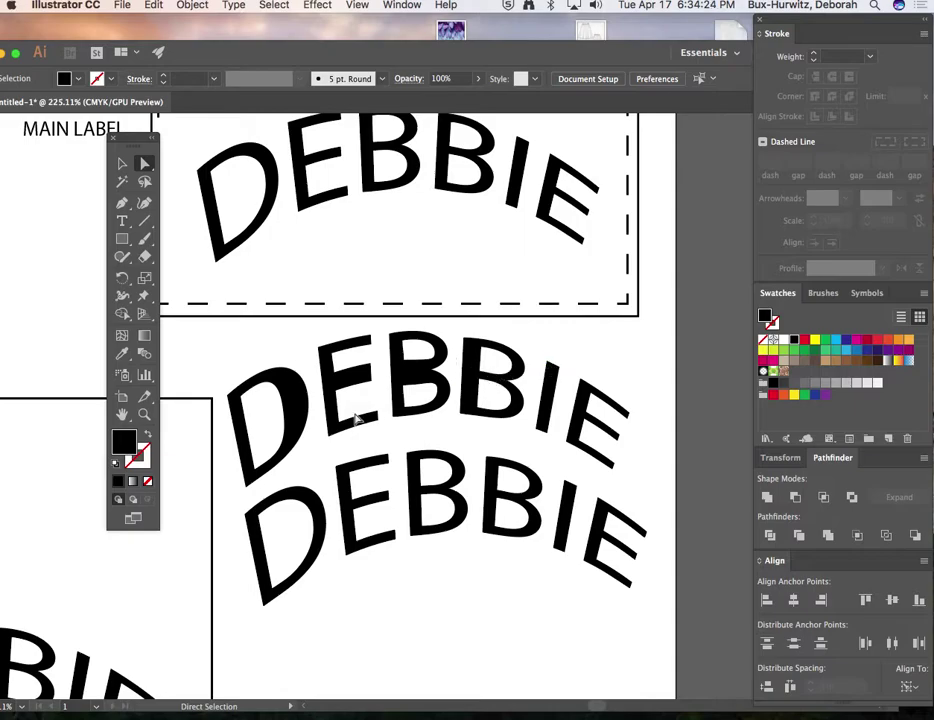
Draw a diagonal line across the inside of the modified D with the Pen tool, using a 4 pt black stroke and no fill
click(122, 205)
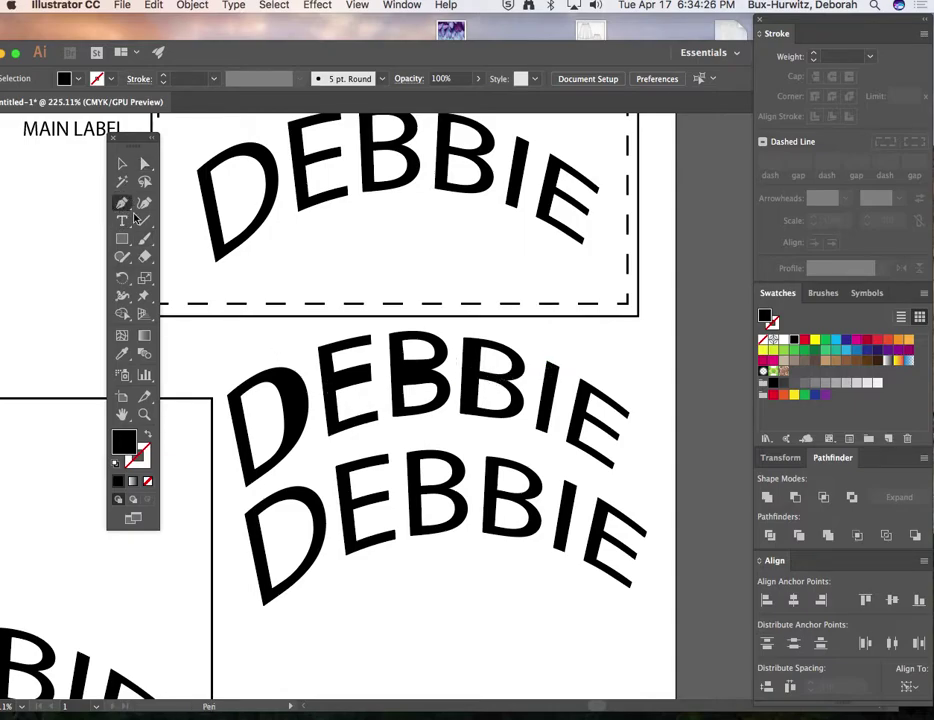
click(244, 413)
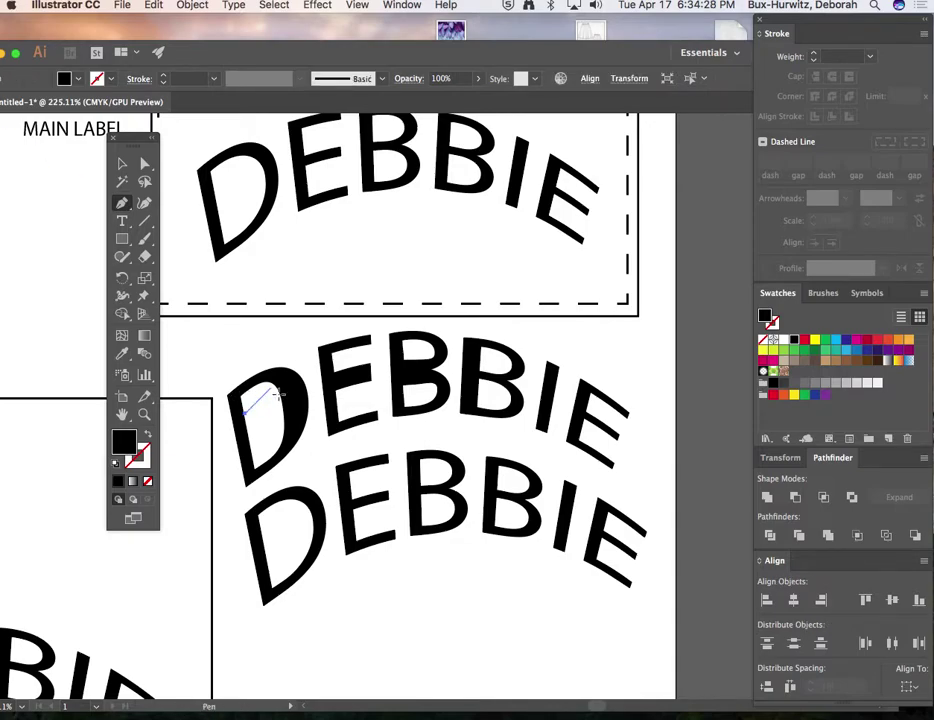
click(282, 396)
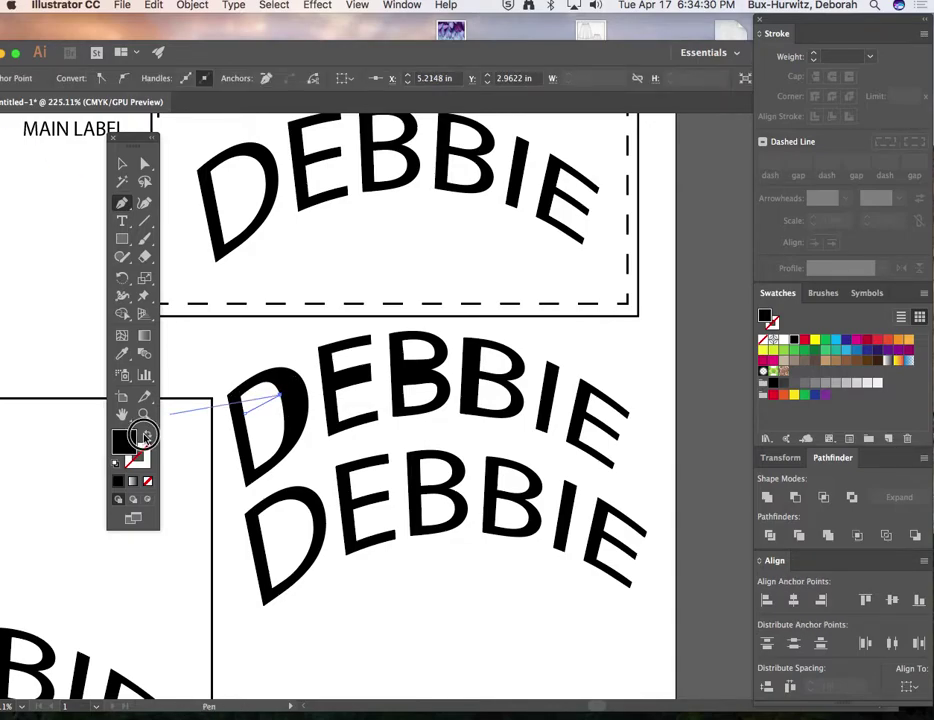
click(147, 433)
click(869, 56)
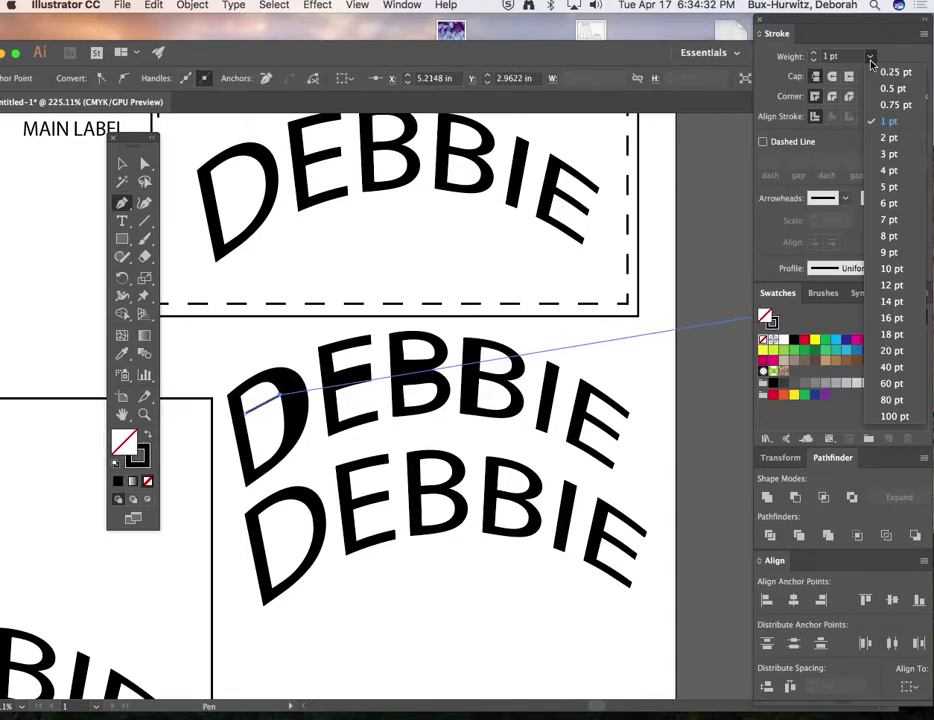
click(886, 176)
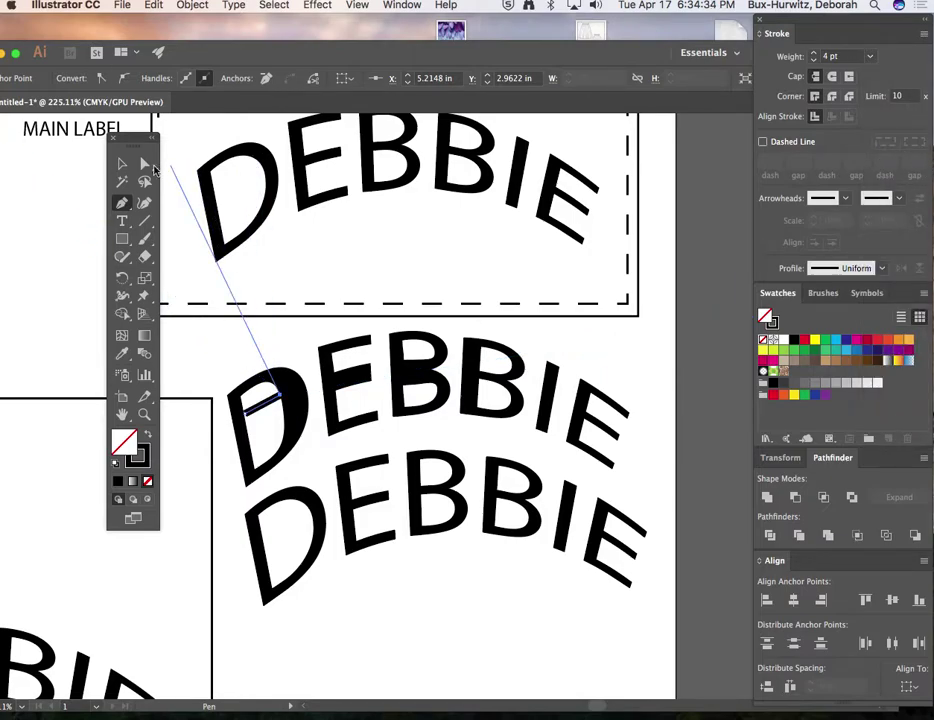
Lengthen the diagonal line to meet the D's left stem and place a parallel copy below it inside the letter
click(122, 163)
click(268, 355)
click(252, 405)
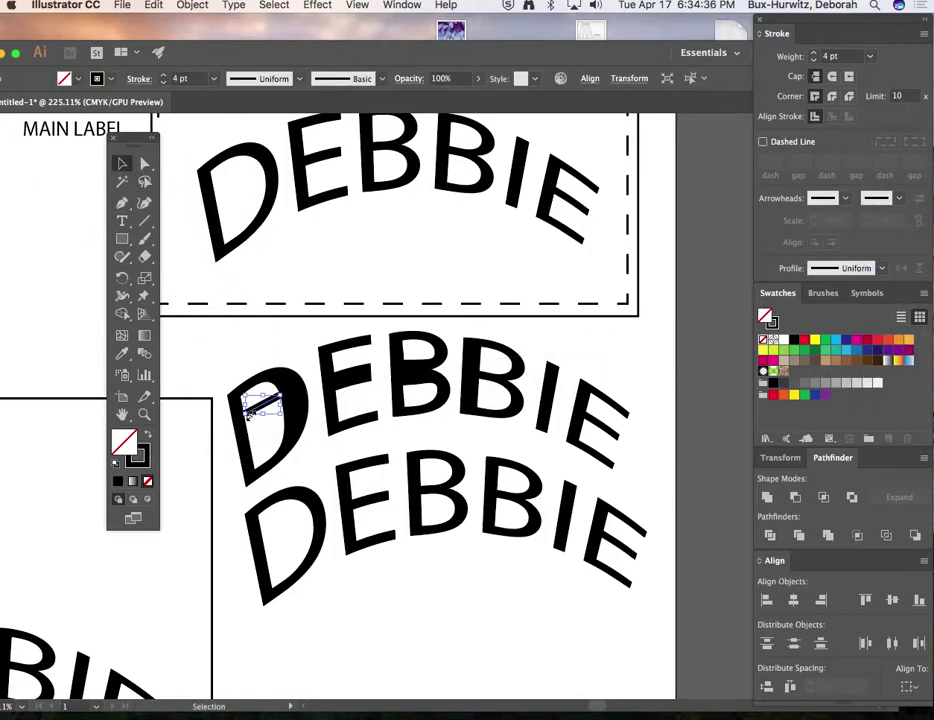
drag(240, 415, 263, 402)
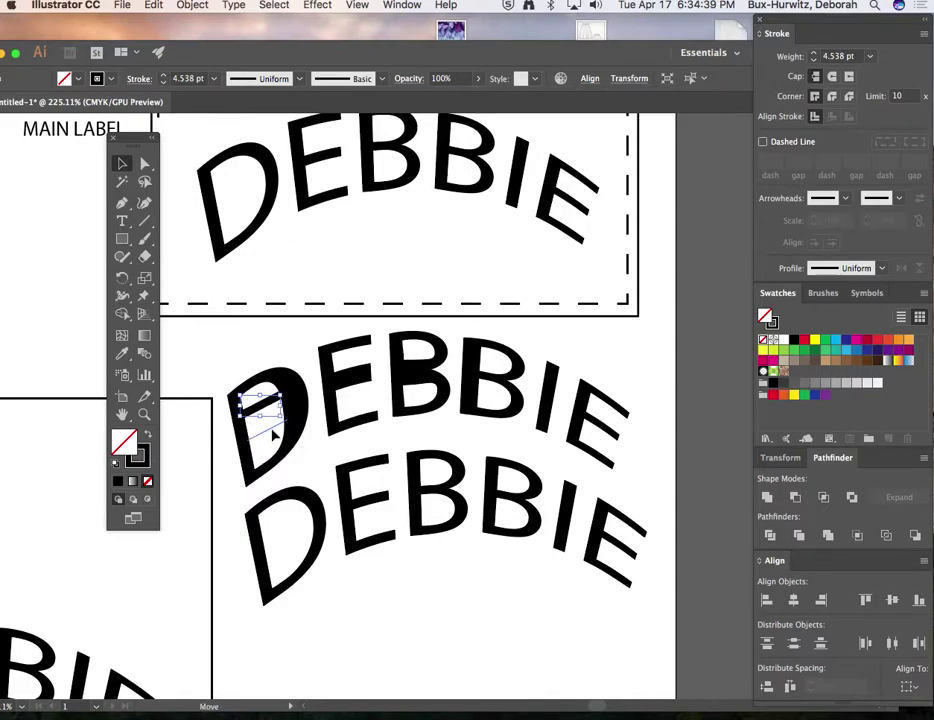
click(290, 347)
click(270, 405)
shift+click(278, 432)
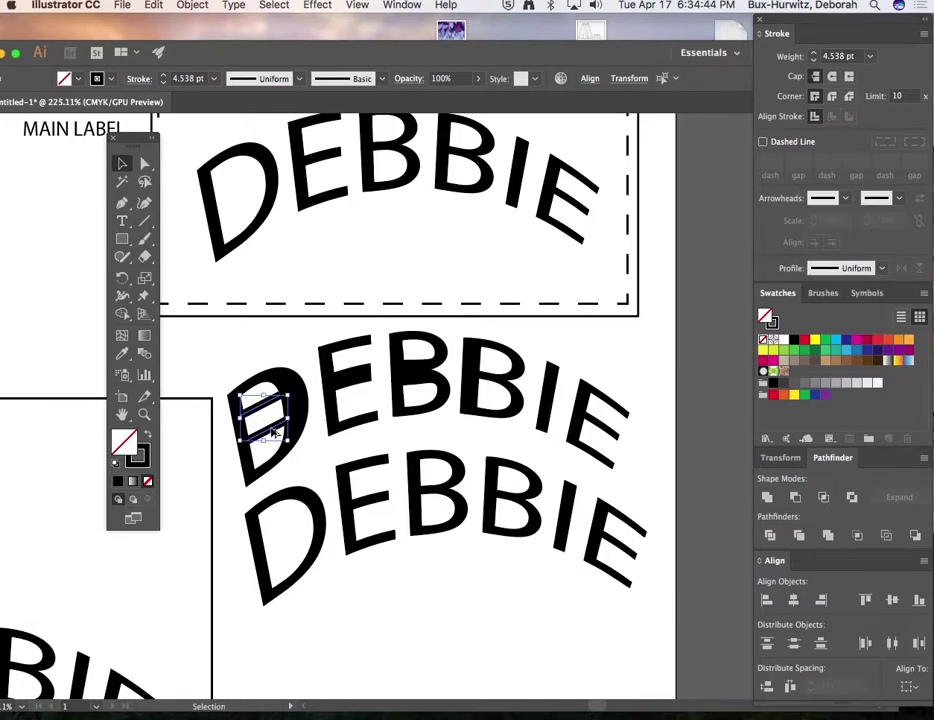
click(318, 458)
click(283, 432)
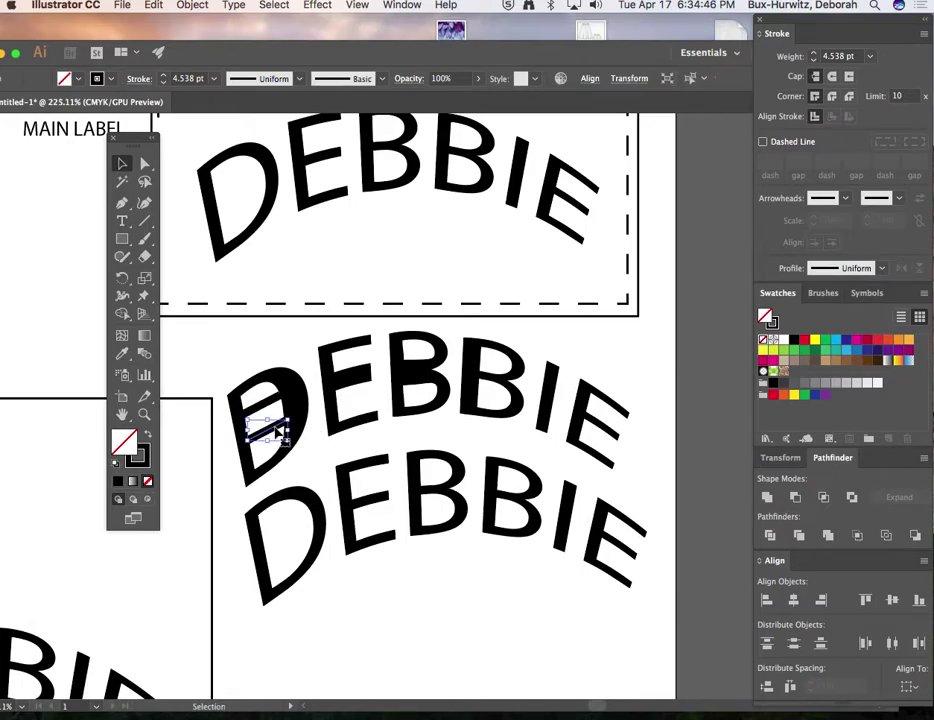
click(275, 327)
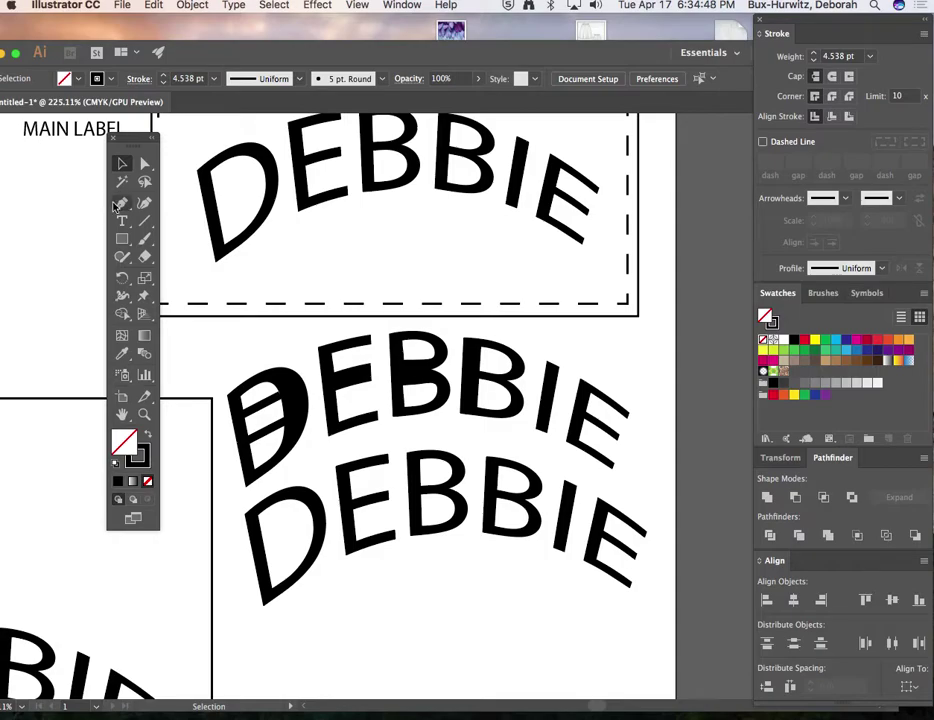
Draw a near-vertical black line along the left side of the modified E with the Pen tool
key(p)
click(311, 352)
click(322, 435)
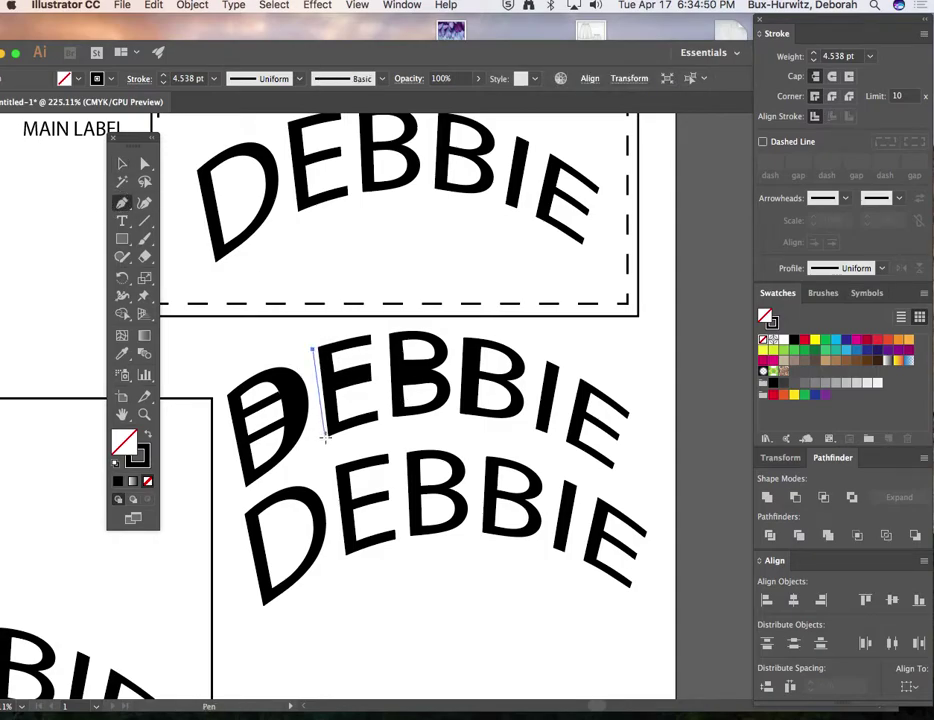
click(122, 163)
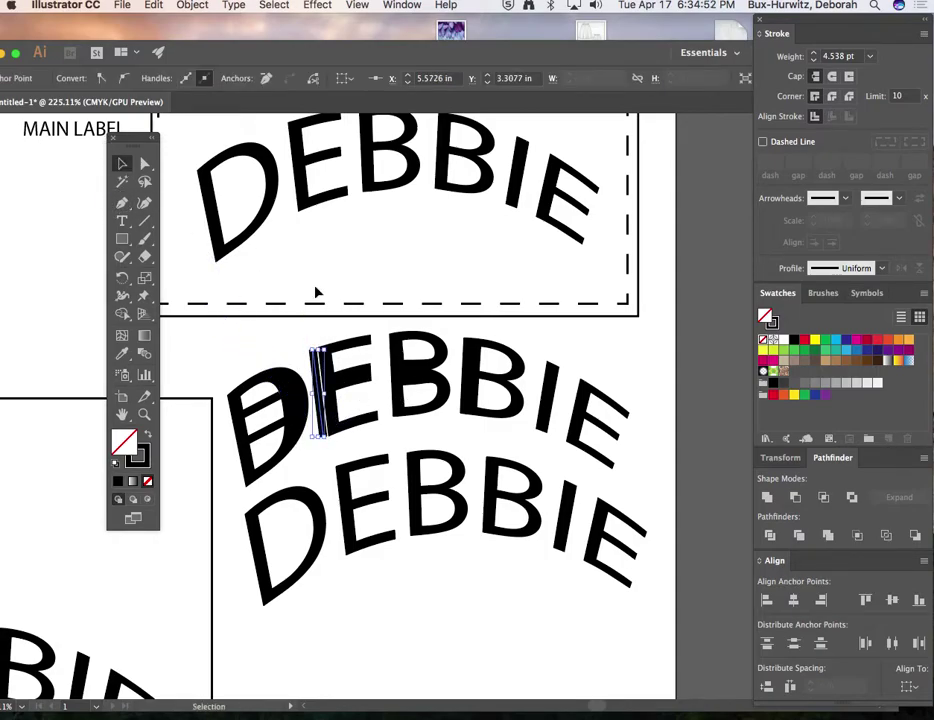
click(275, 330)
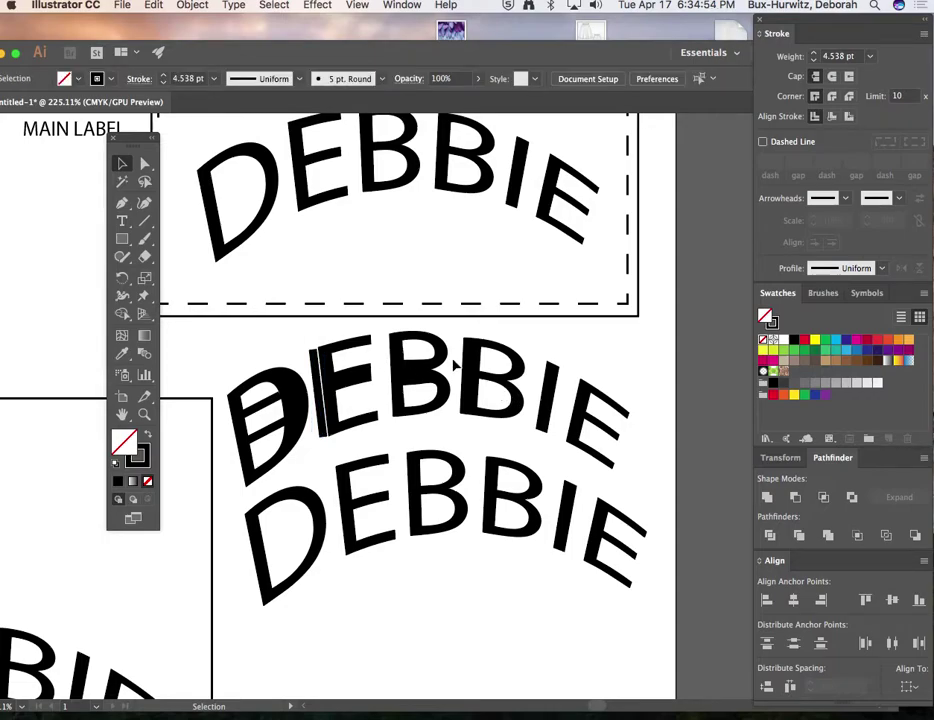
Draw a slanted line along the left side of the I in the modified copy with the Pen tool
click(122, 203)
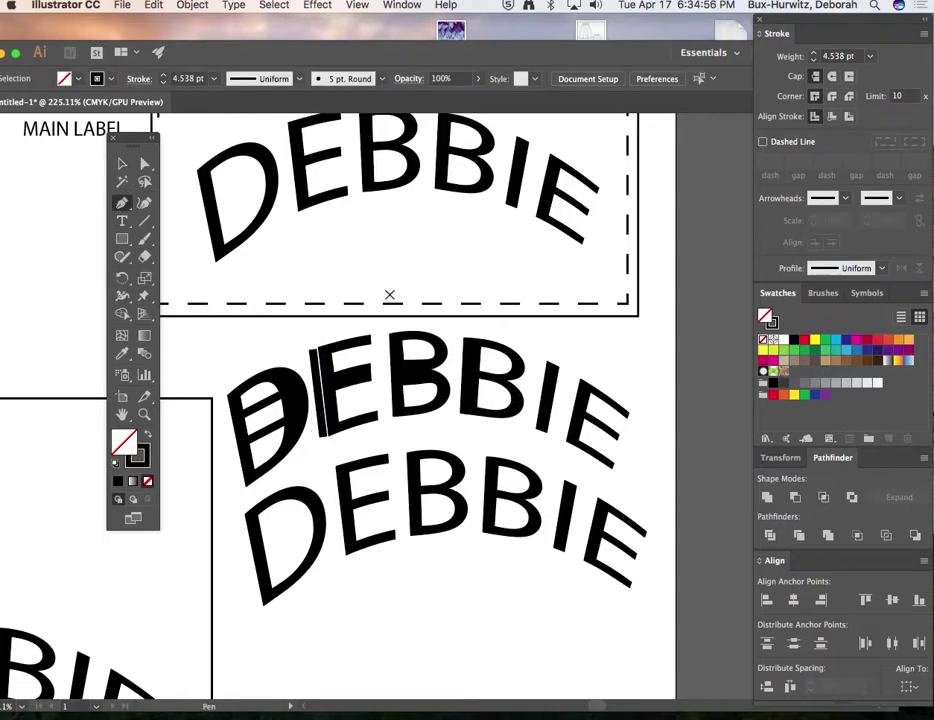
click(541, 362)
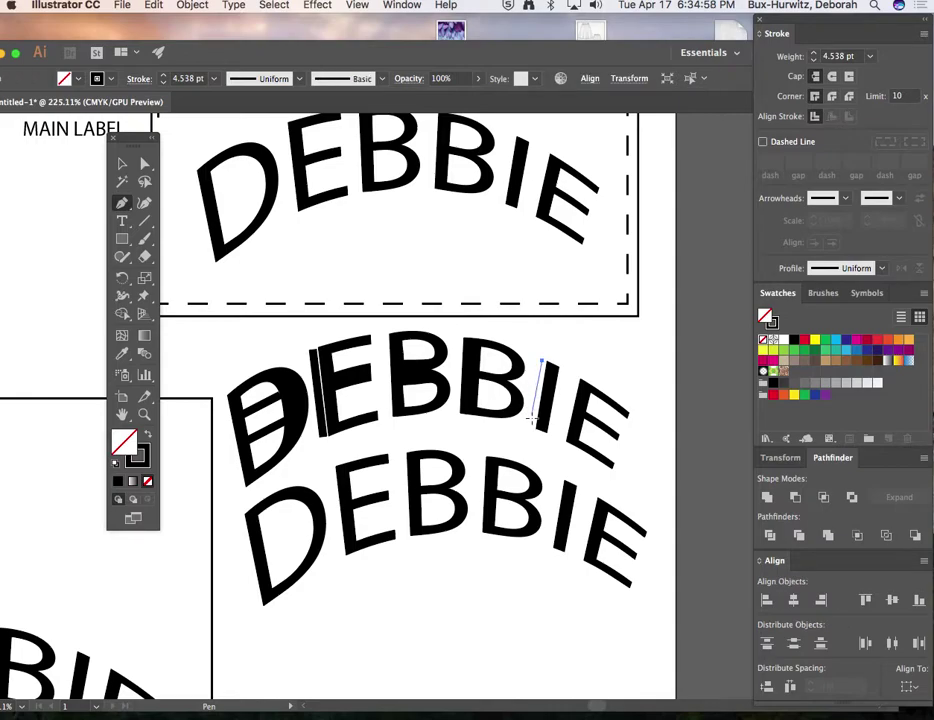
click(532, 425)
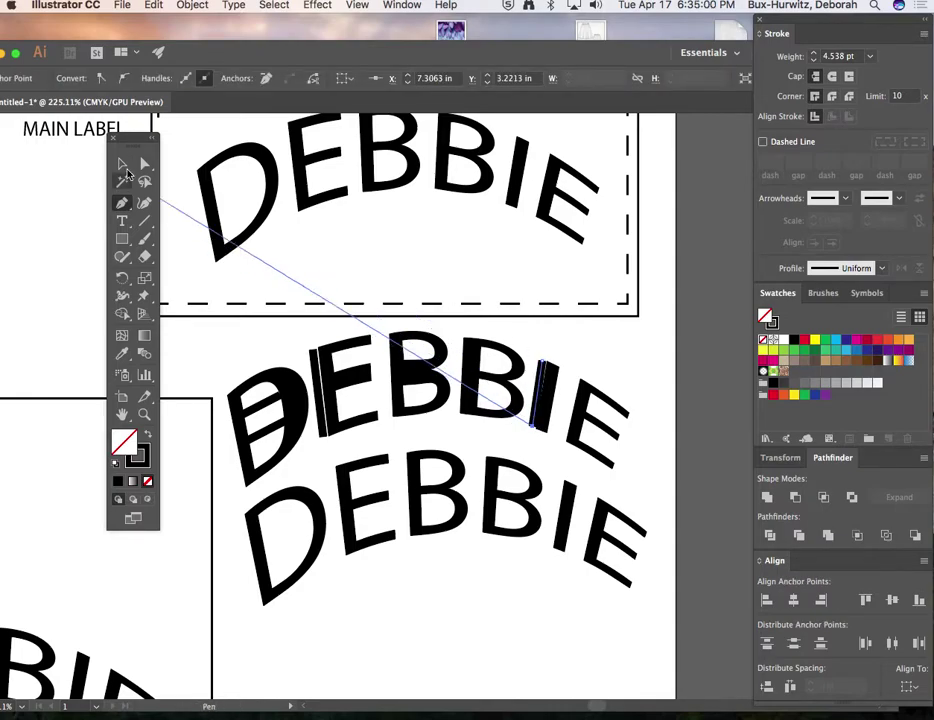
click(122, 163)
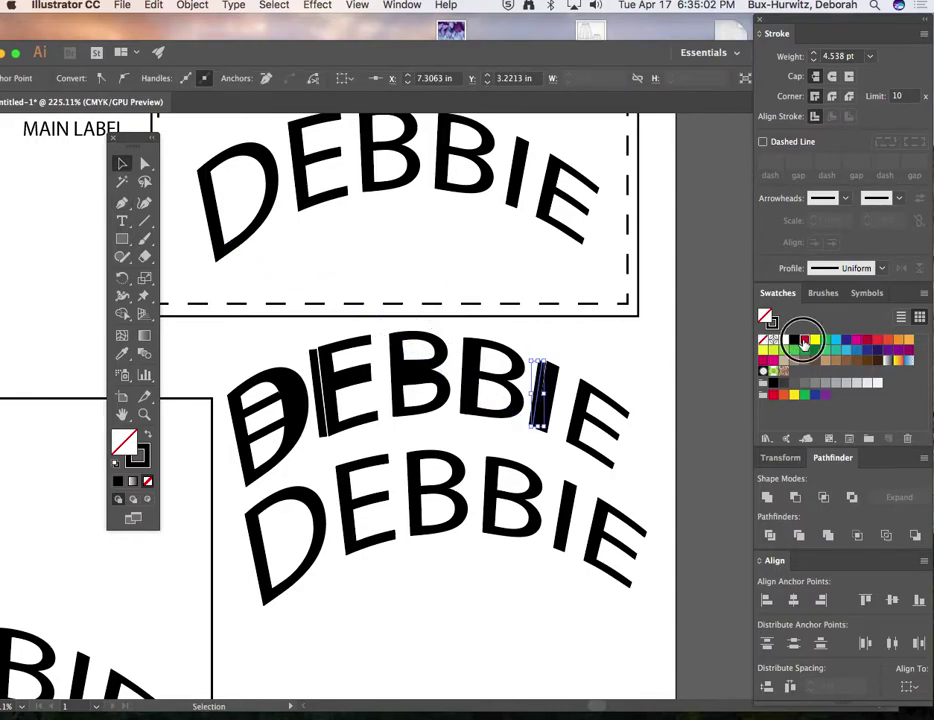
Give the line beside the I a red stroke with no fill
click(804, 340)
click(148, 431)
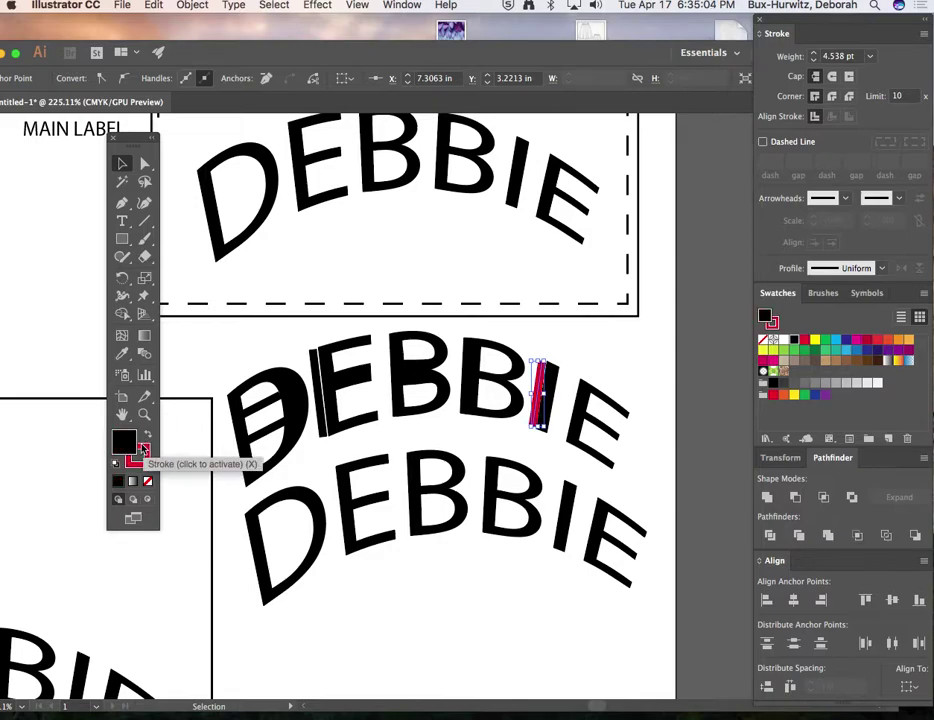
key(/)
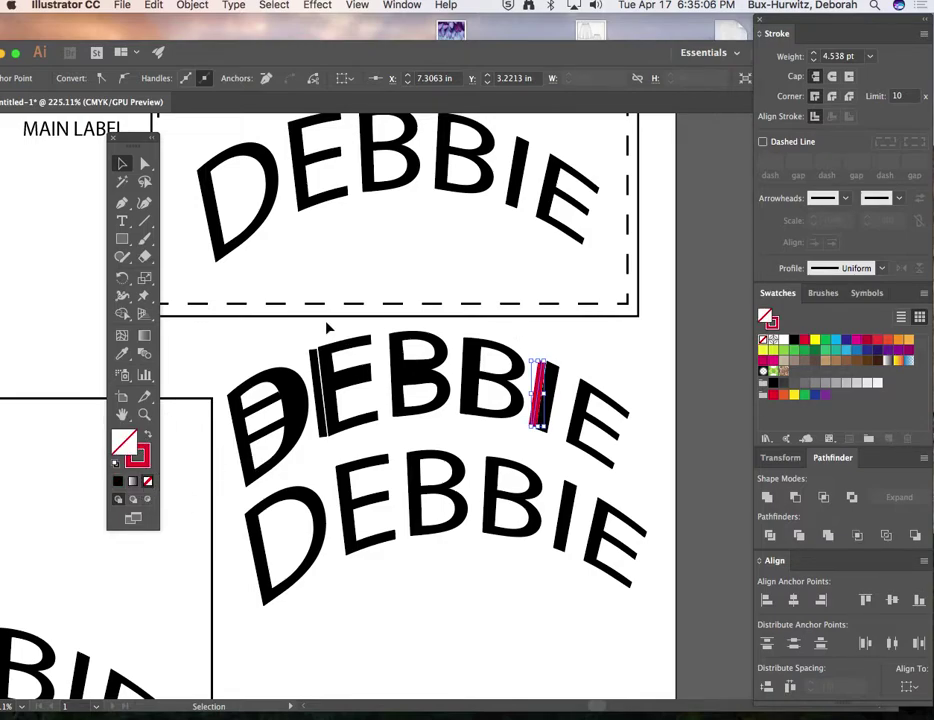
click(77, 174)
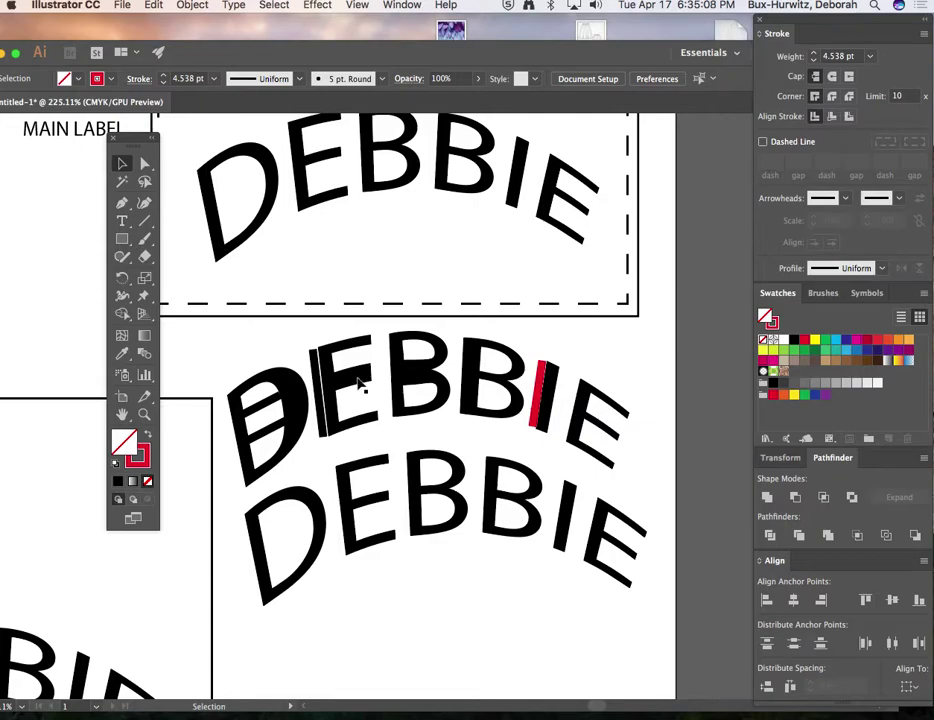
Fill the reshaped arched lettering directly below the main label with light blue
click(287, 391)
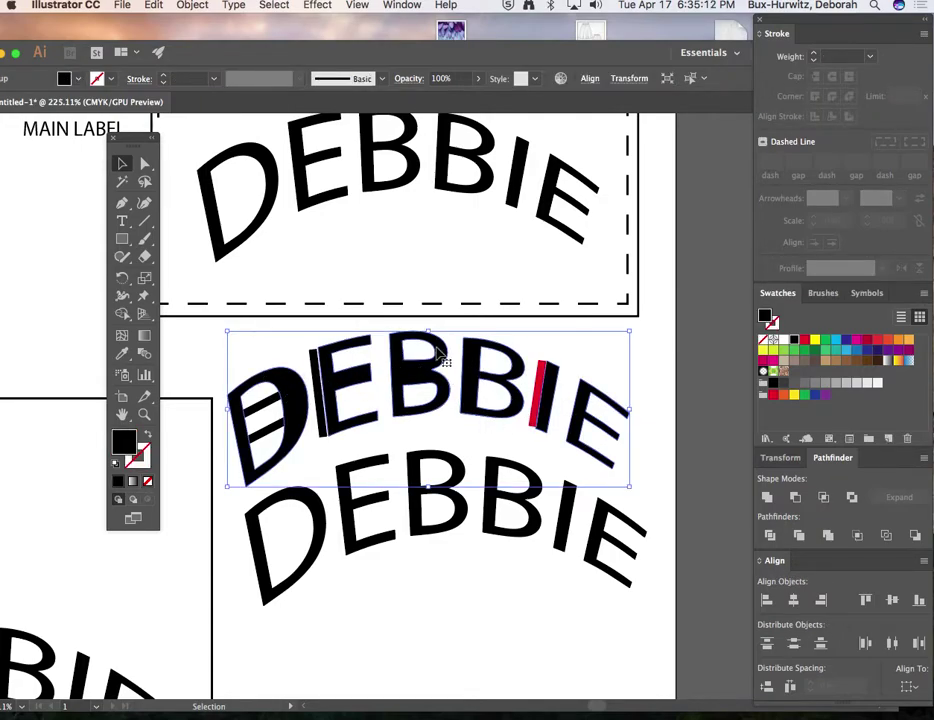
click(804, 341)
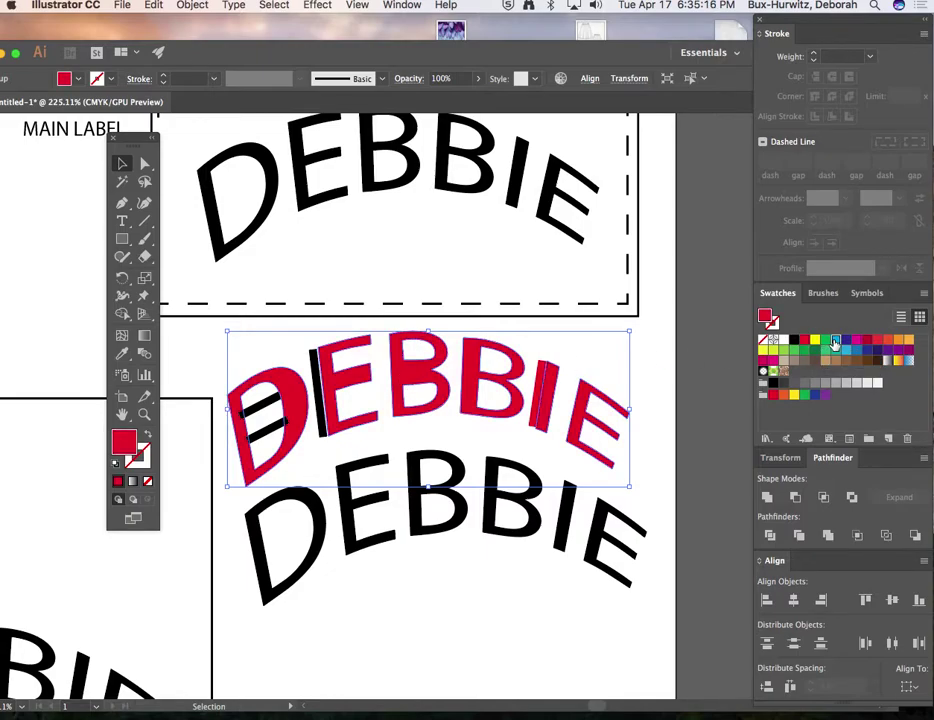
click(835, 341)
Select the arched text inside the main label and look up the Expand command without running it
click(378, 513)
click(369, 505)
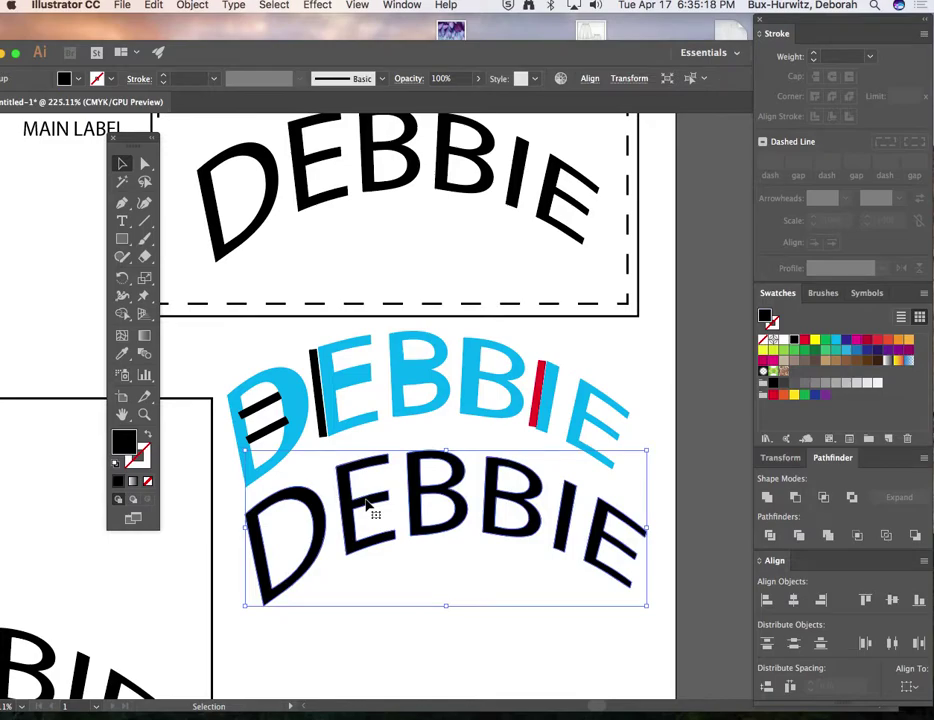
click(393, 190)
scroll(442, 302, up, 2)
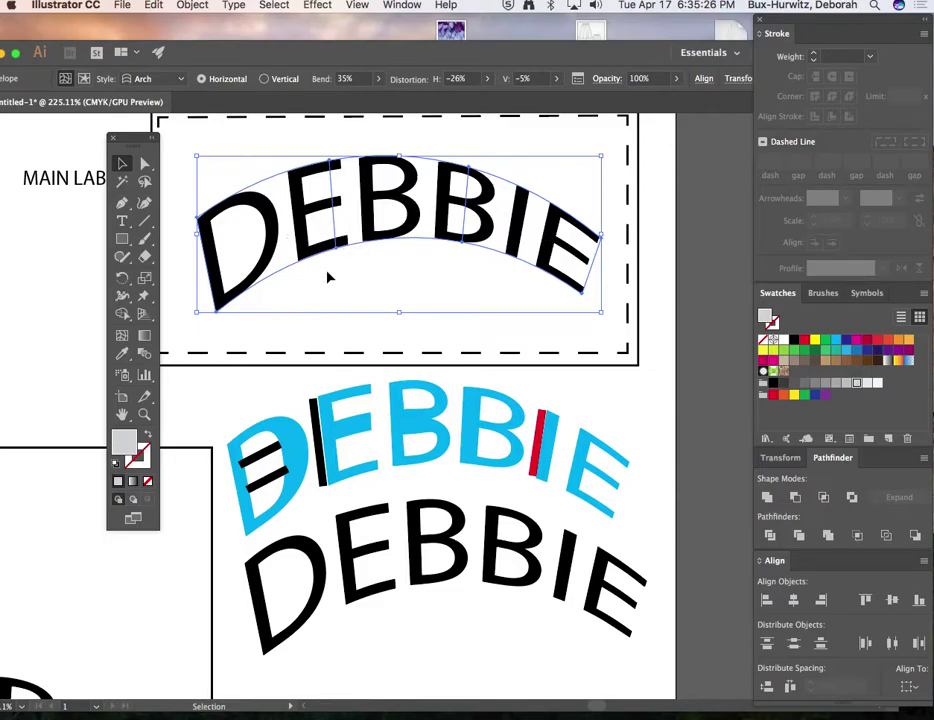
click(192, 6)
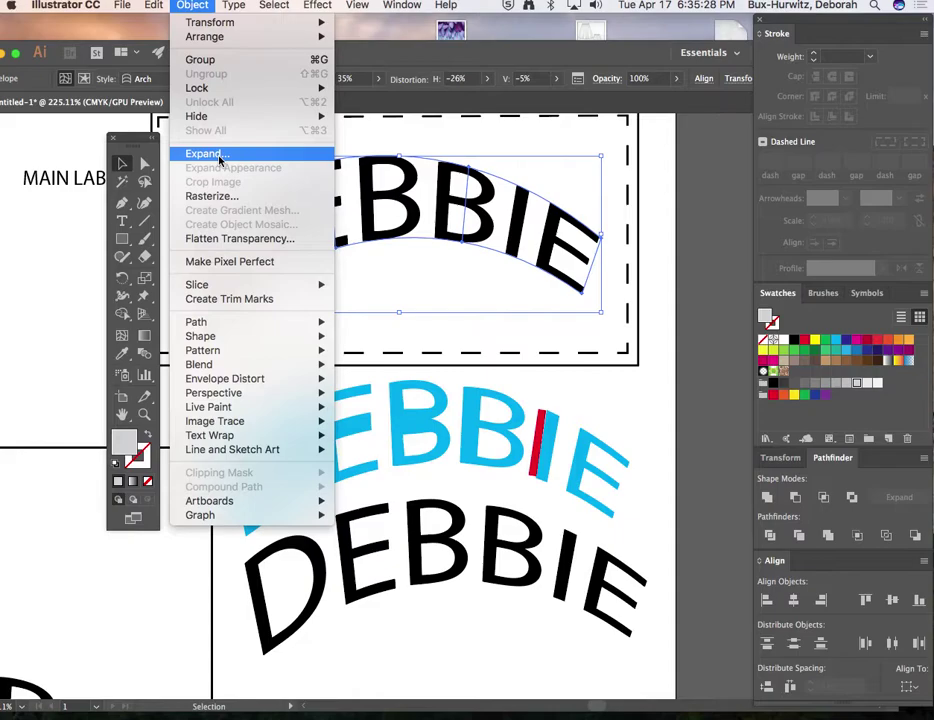
key(Escape)
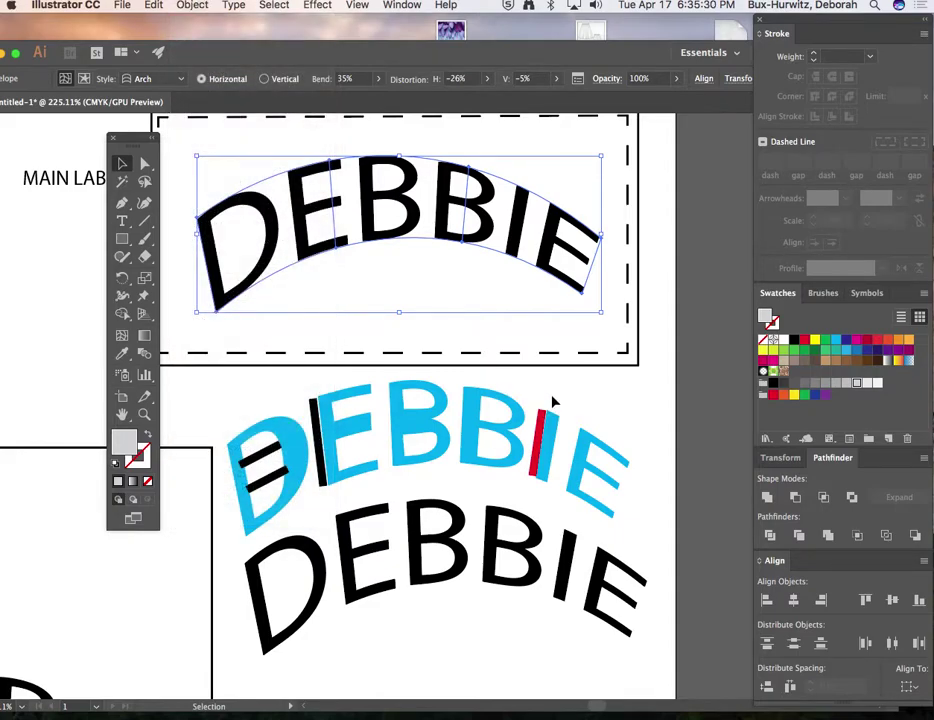
Fill the lowest arched lettering copy with magenta, check its anchor points and deselect it
click(552, 400)
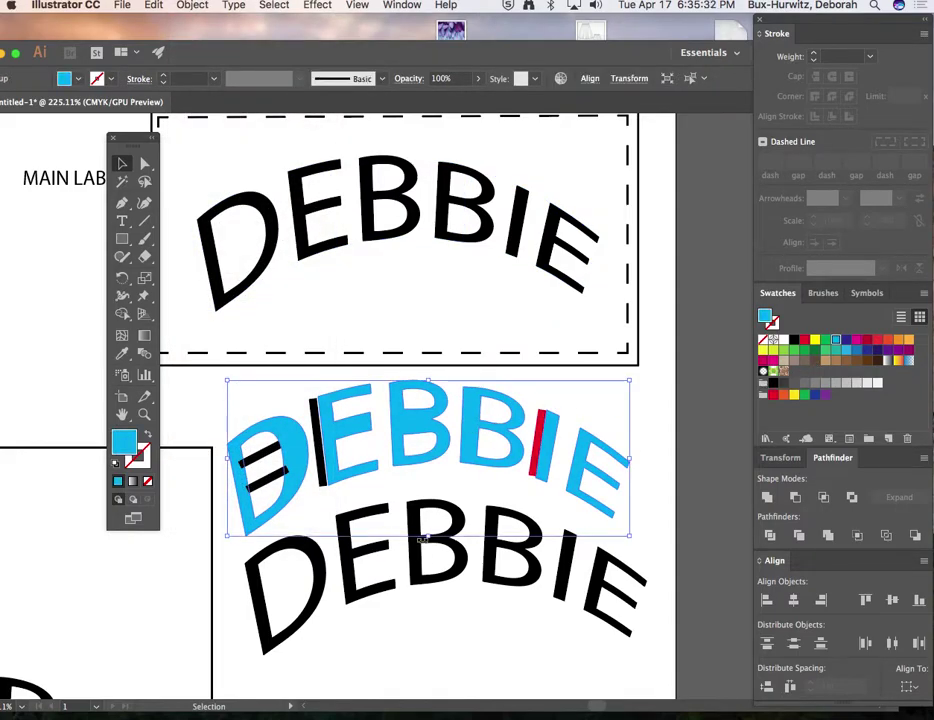
click(417, 550)
click(853, 340)
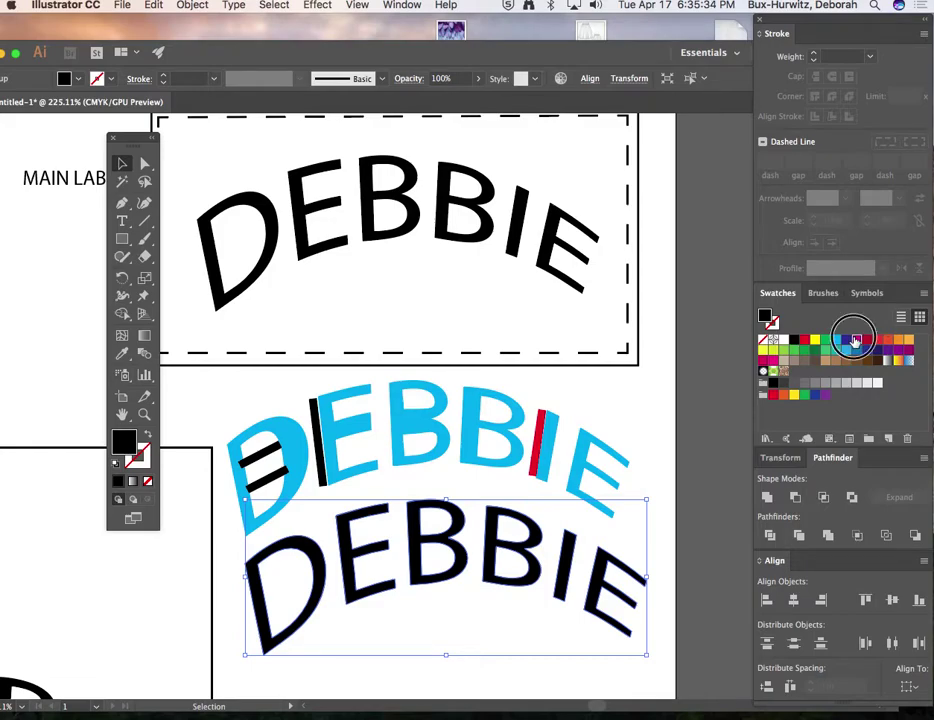
scroll(575, 430, up, 4)
scroll(578, 455, down, 5)
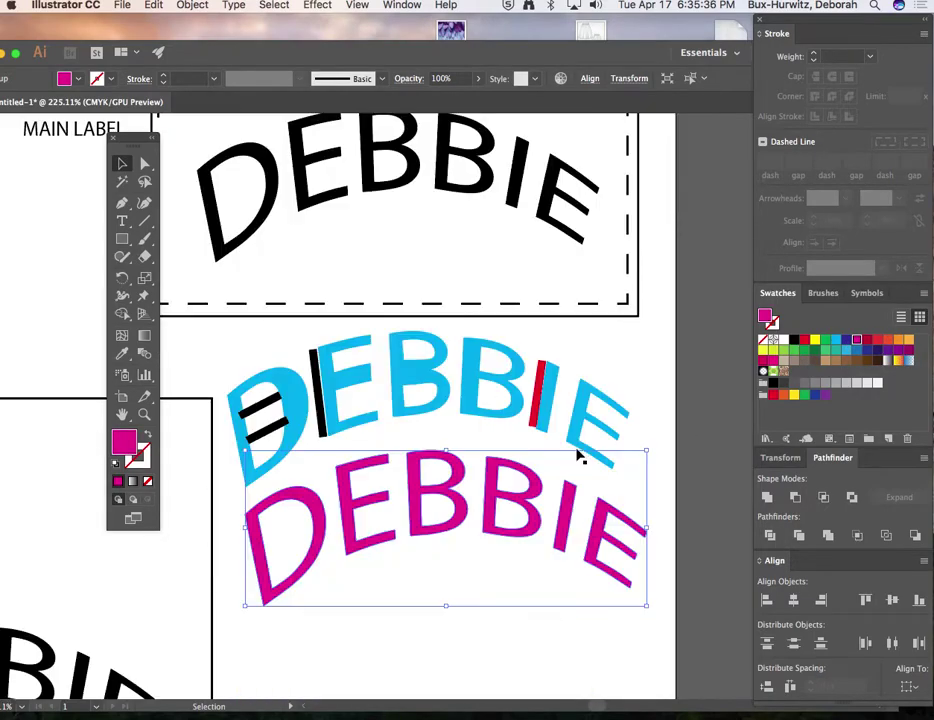
click(144, 163)
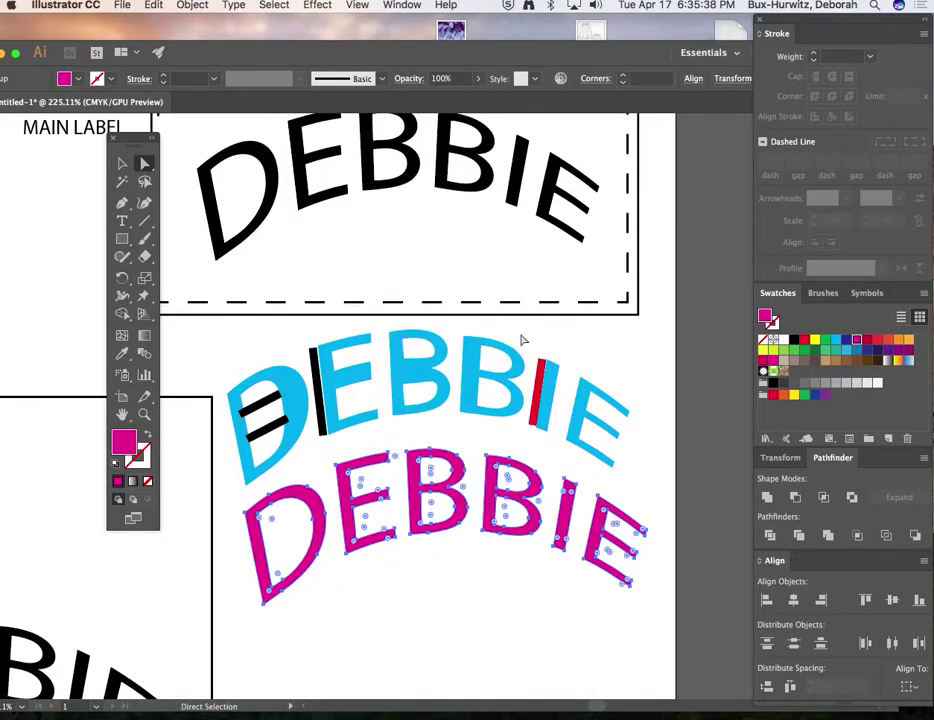
click(63, 179)
click(120, 164)
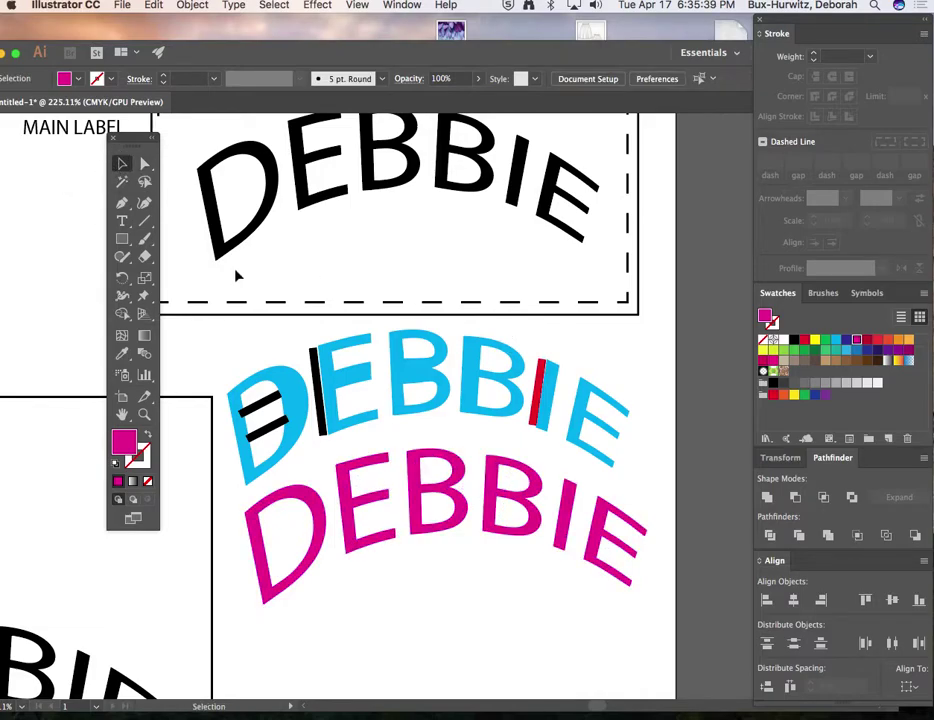
Ungroup the magenta lettering repeatedly until each letter can be selected separately
click(313, 511)
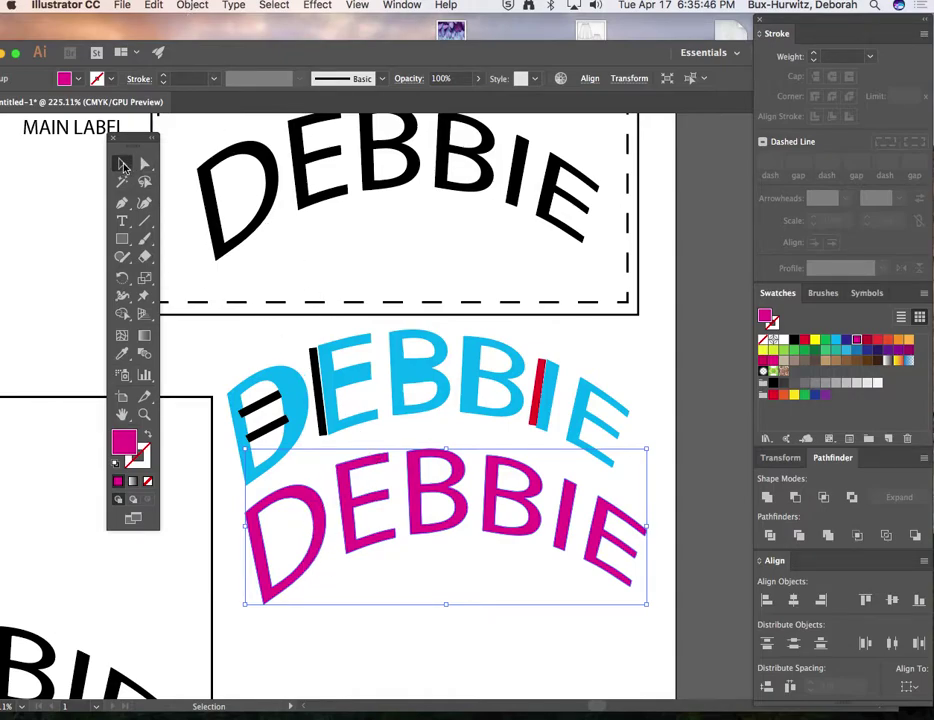
click(381, 555)
click(190, 6)
click(238, 71)
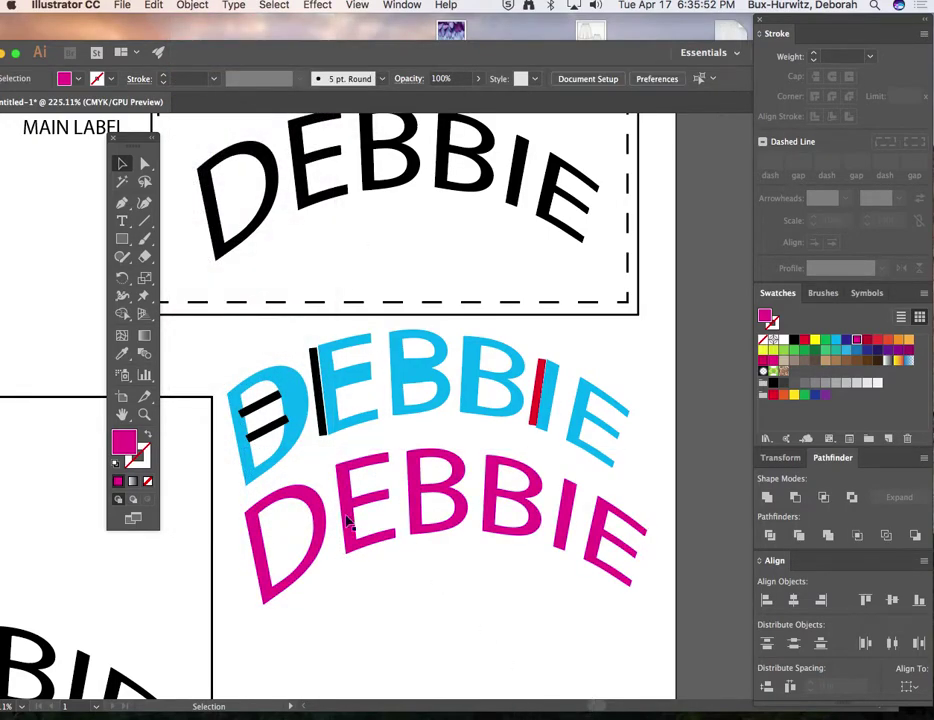
click(375, 559)
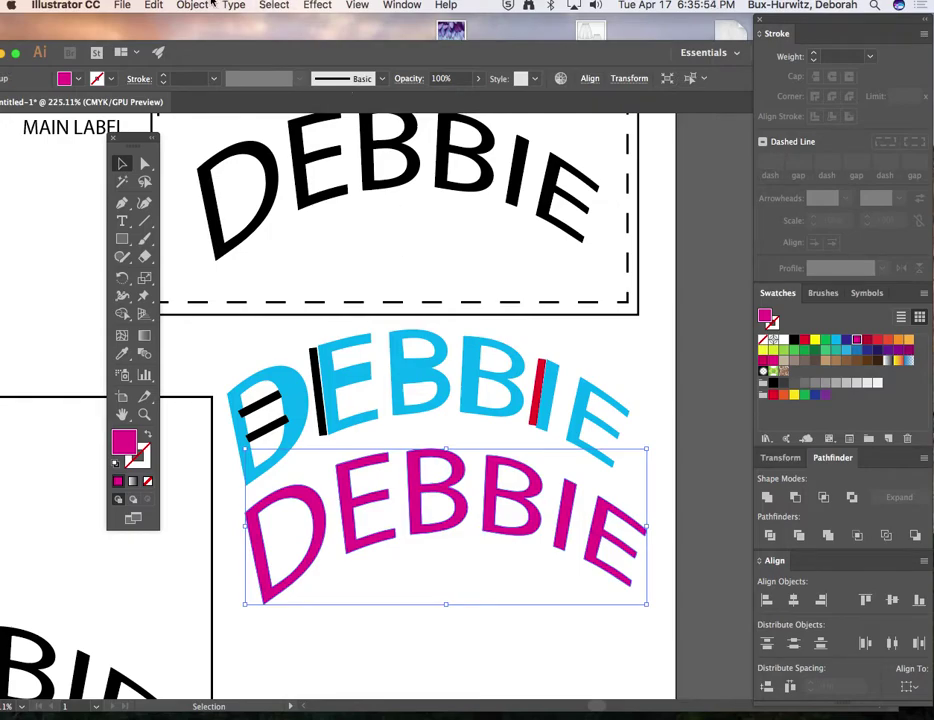
click(205, 6)
click(195, 8)
click(366, 477)
Fill the first E and the second B of the magenta lettering with green
drag(337, 458, 388, 573)
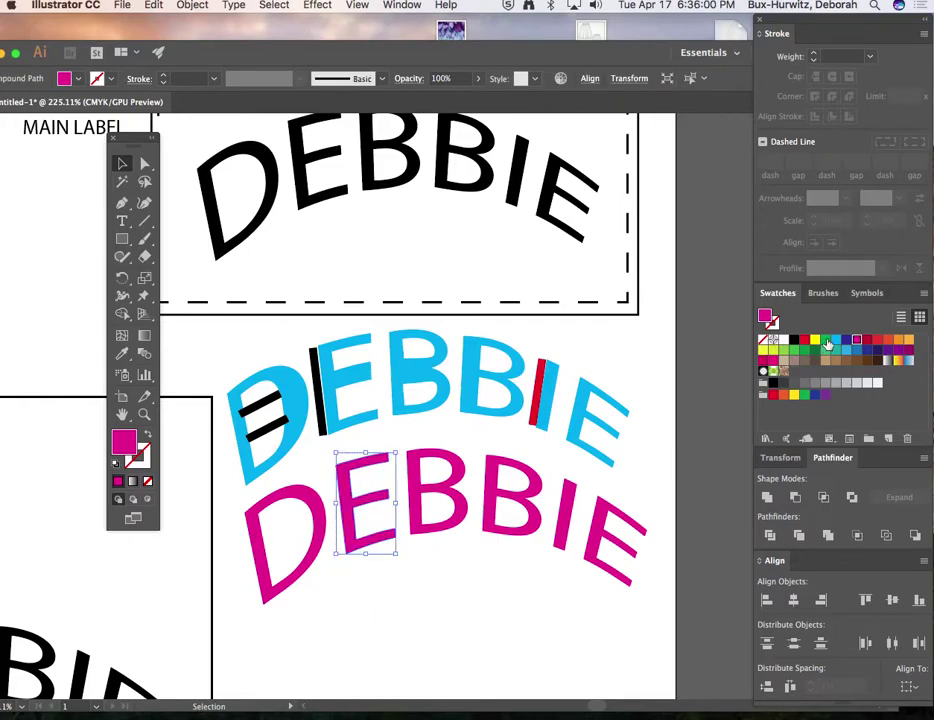
click(826, 340)
click(411, 561)
drag(486, 450, 534, 566)
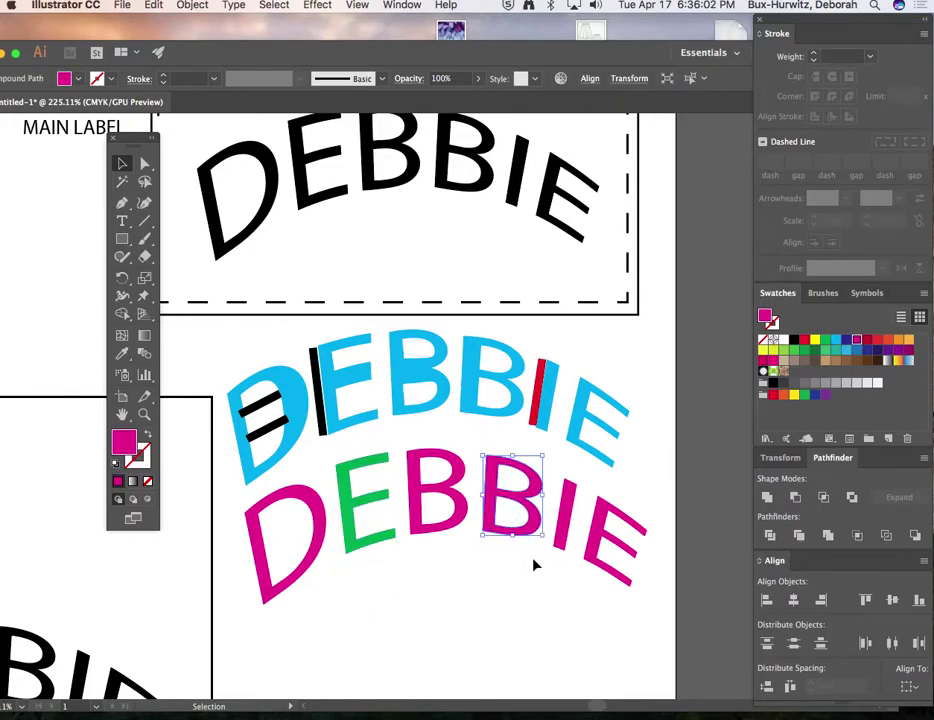
click(828, 344)
click(410, 590)
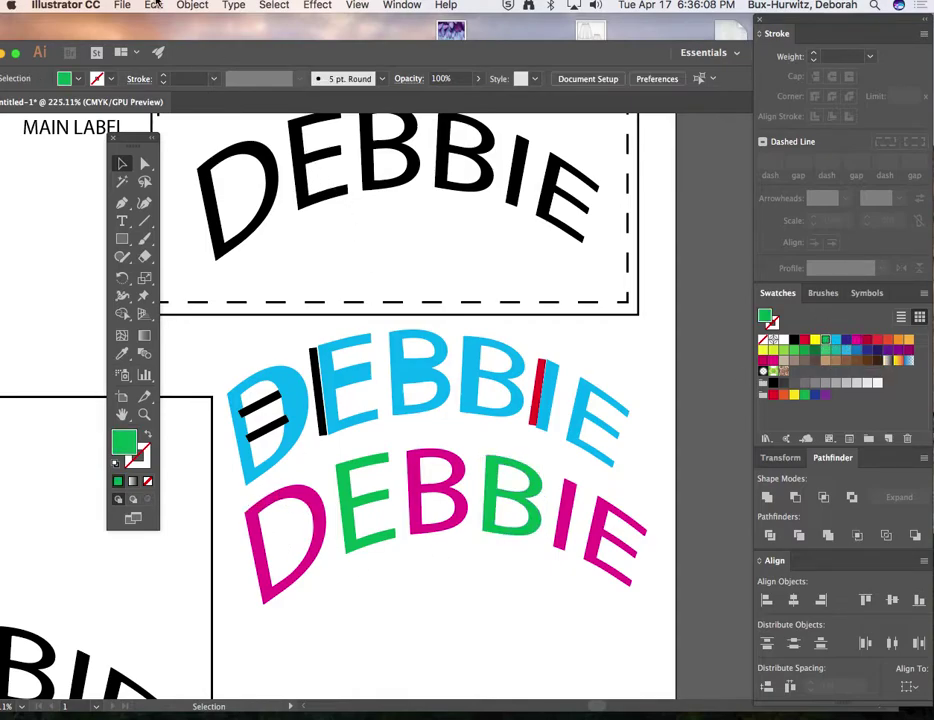
click(193, 6)
click(193, 6)
click(190, 5)
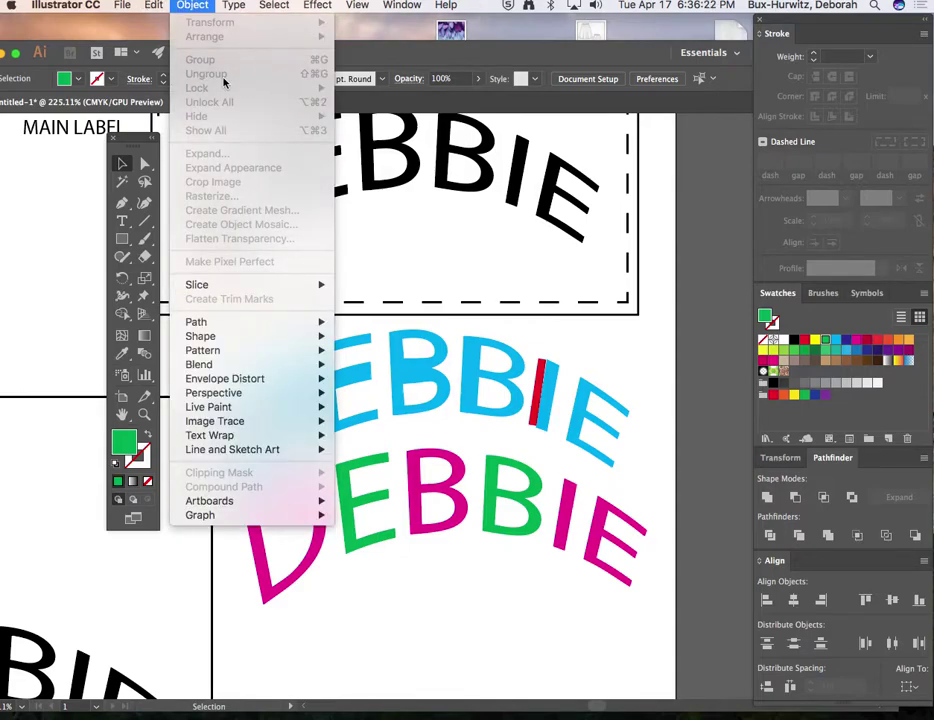
click(190, 5)
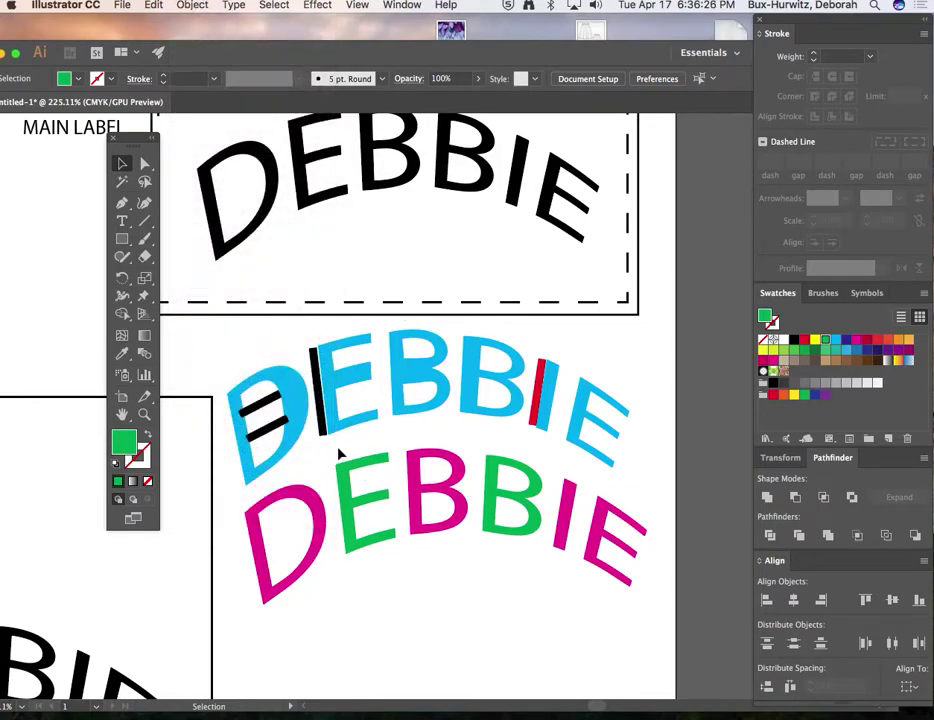
Fill the first B of the lowest lettering with light blue and deselect the letters
drag(337, 455, 396, 584)
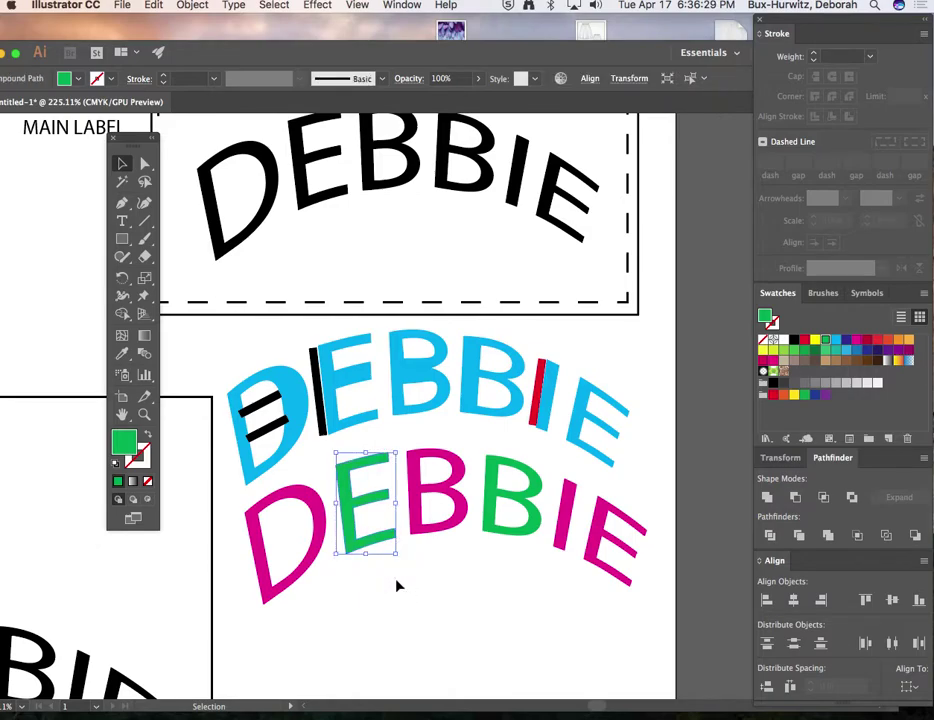
click(406, 429)
drag(346, 450, 397, 572)
click(416, 440)
click(455, 528)
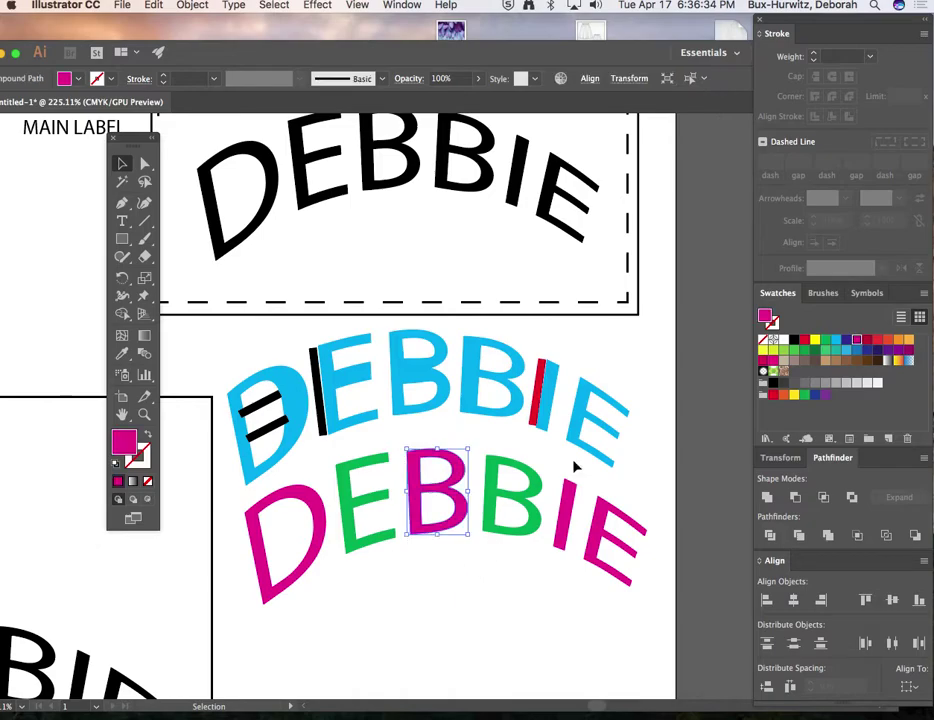
click(838, 343)
click(445, 575)
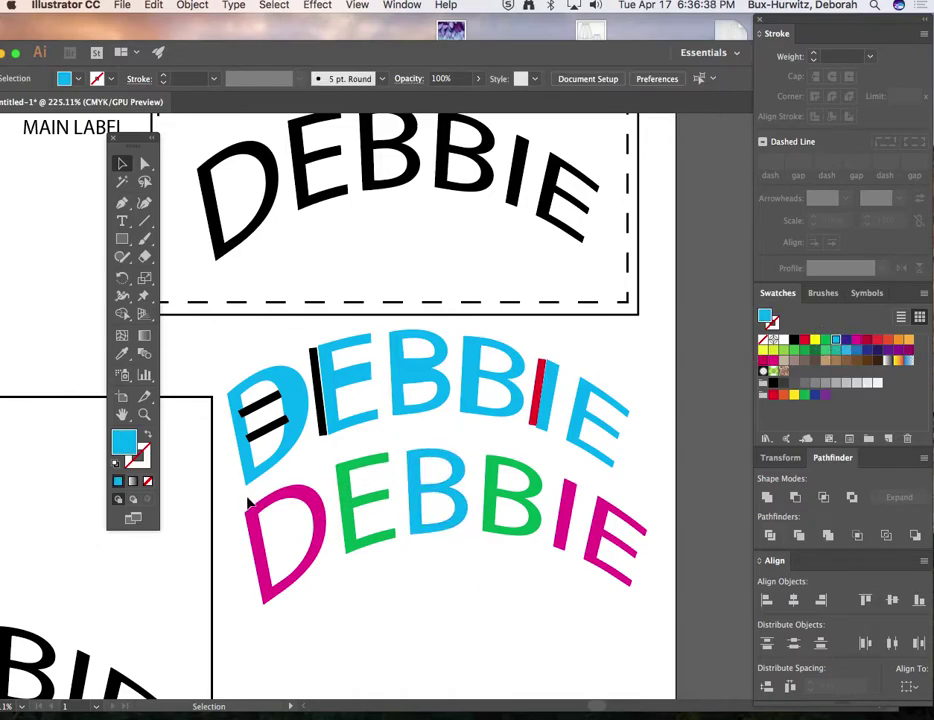
drag(630, 632, 483, 557)
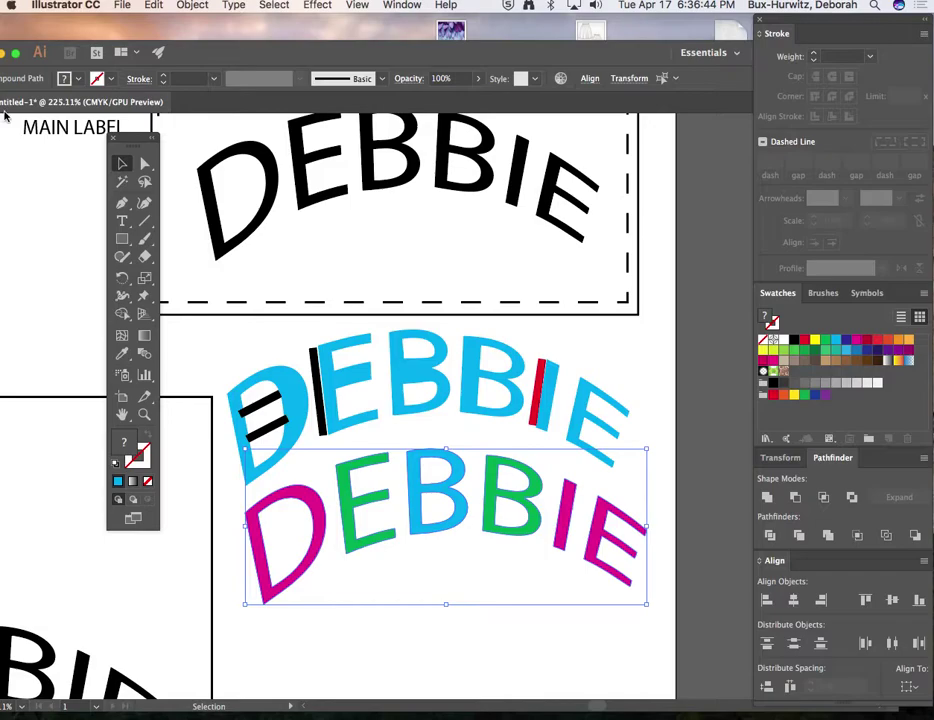
click(275, 341)
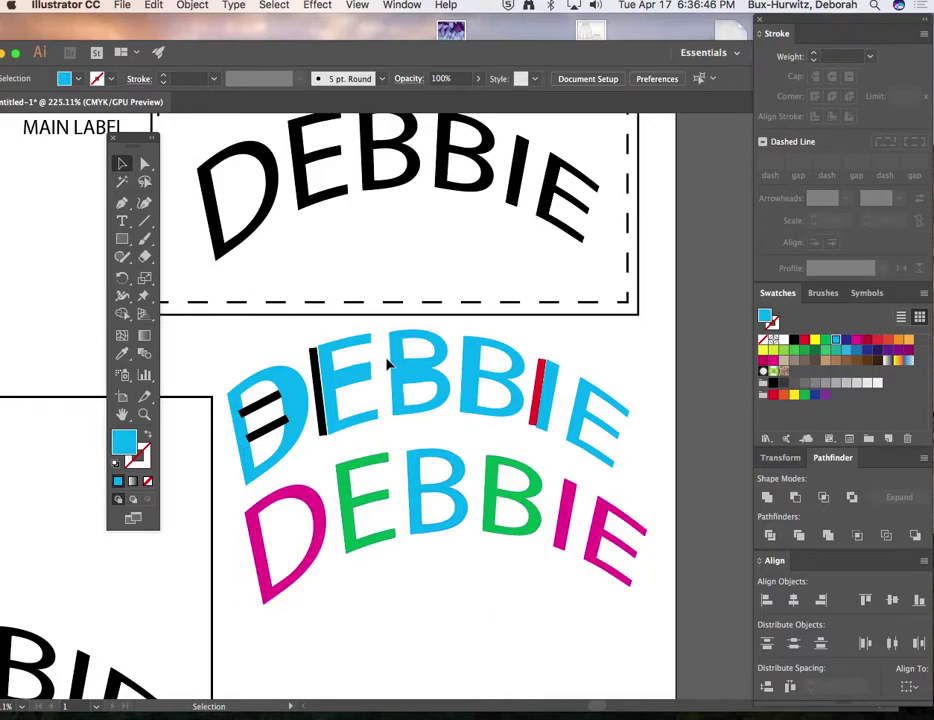
Add the name as black point text above the hangtag design heading and scale it up to about double size
key(super+1)
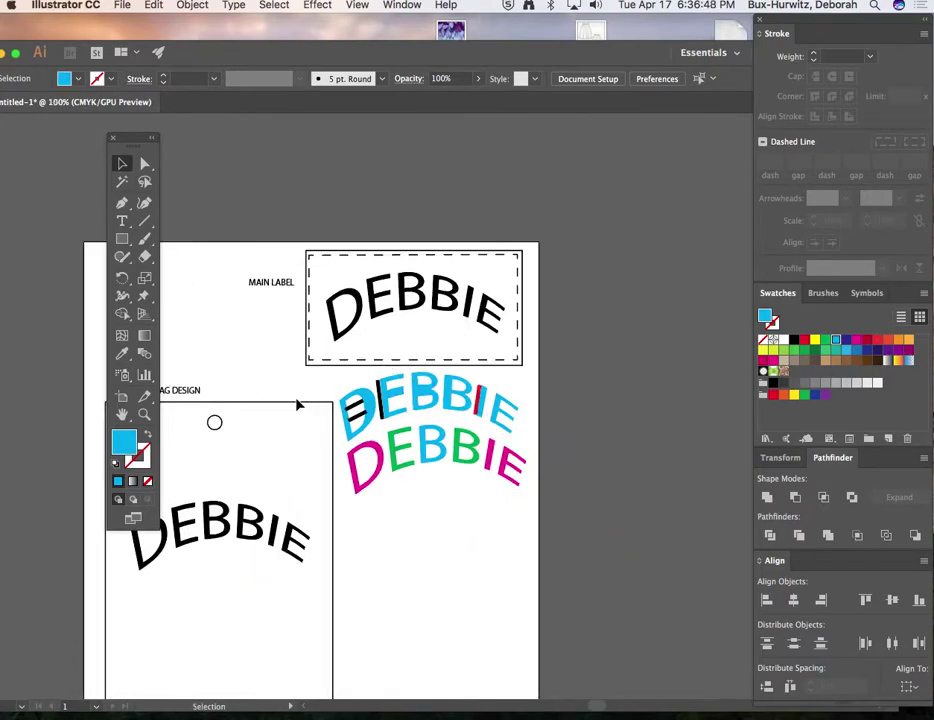
scroll(310, 405, left, 5)
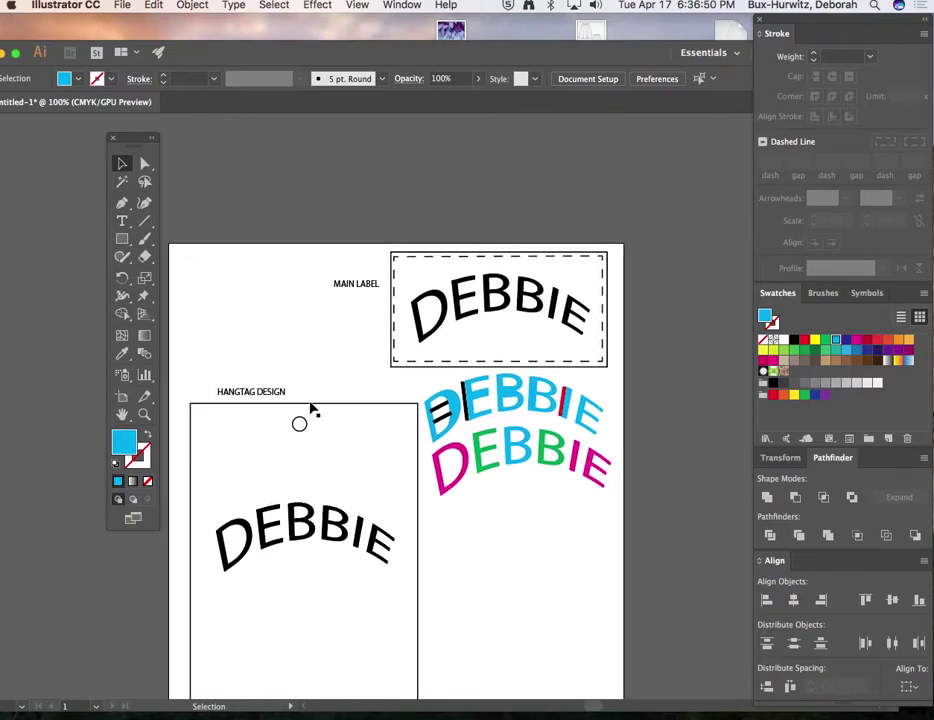
scroll(310, 405, up, 4)
scroll(312, 408, down, 2)
click(195, 5)
key(Escape)
key(t)
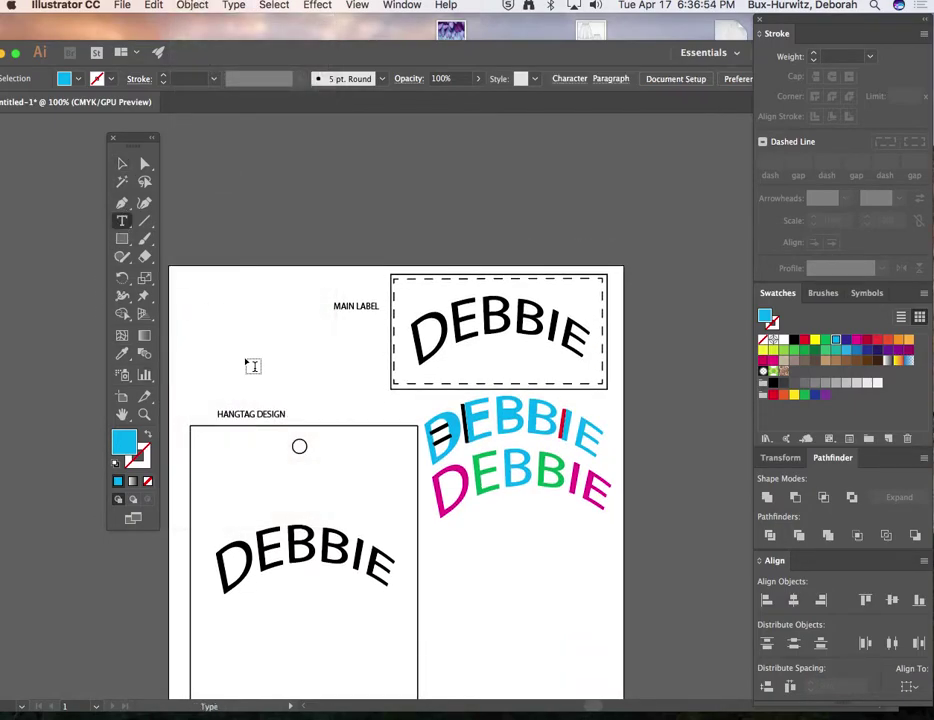
click(237, 351)
text(DEBBIE)
key(Escape)
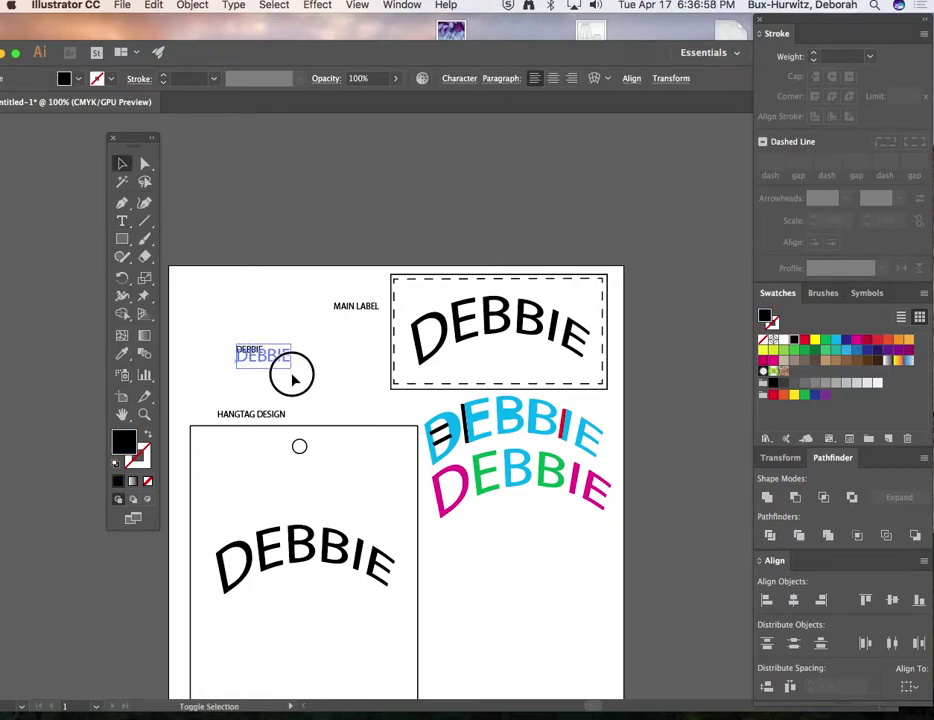
Try an Arch envelope warp on the new text with 9% bend, 19% horizontal and -24% vertical distortion
click(192, 5)
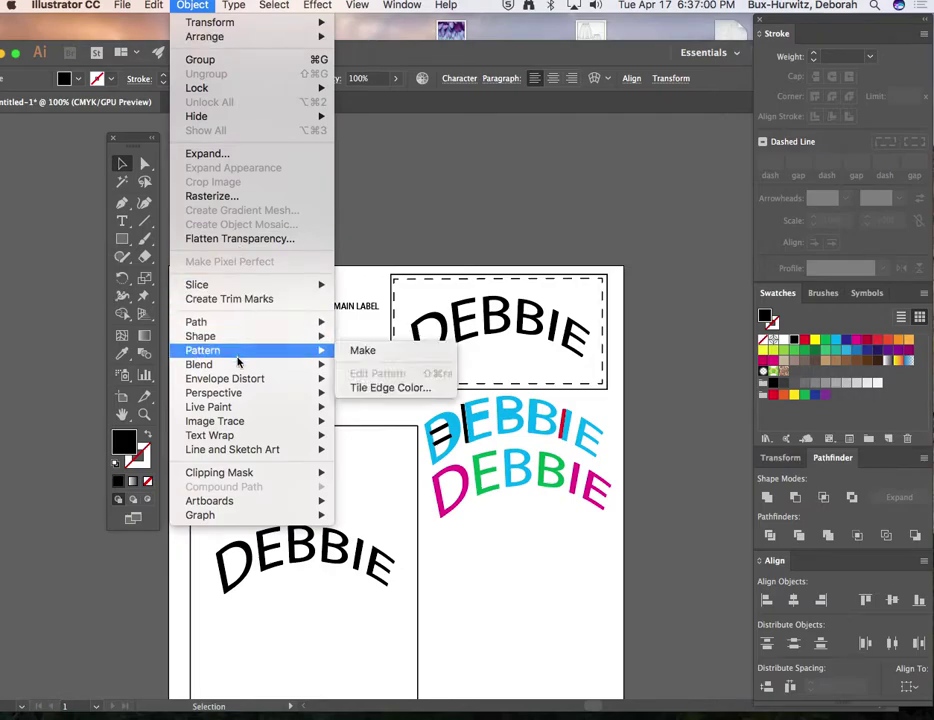
mouse_move(240, 378)
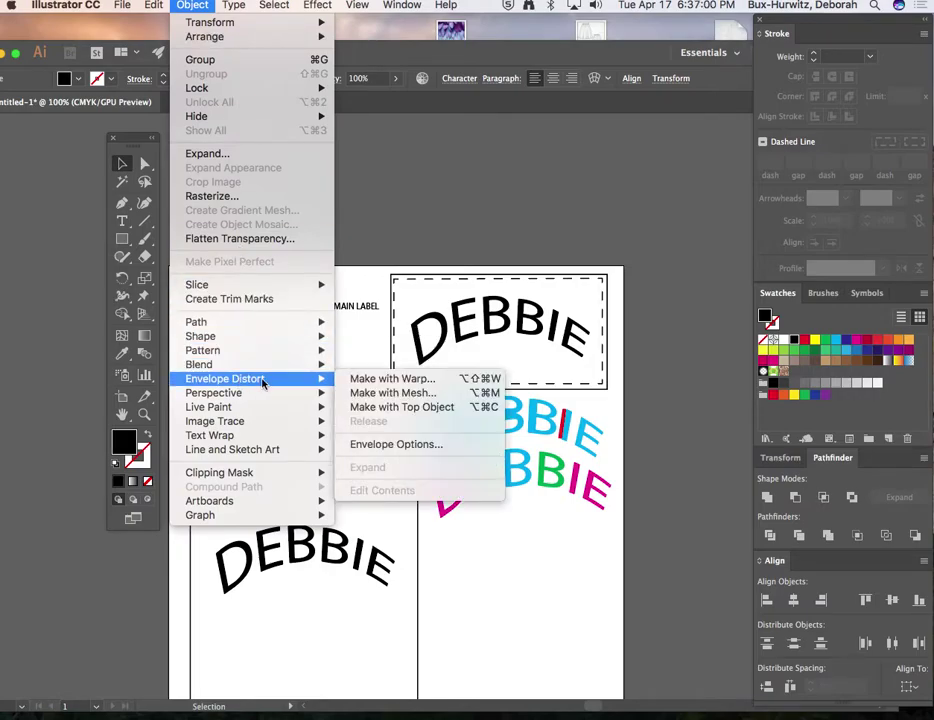
click(399, 381)
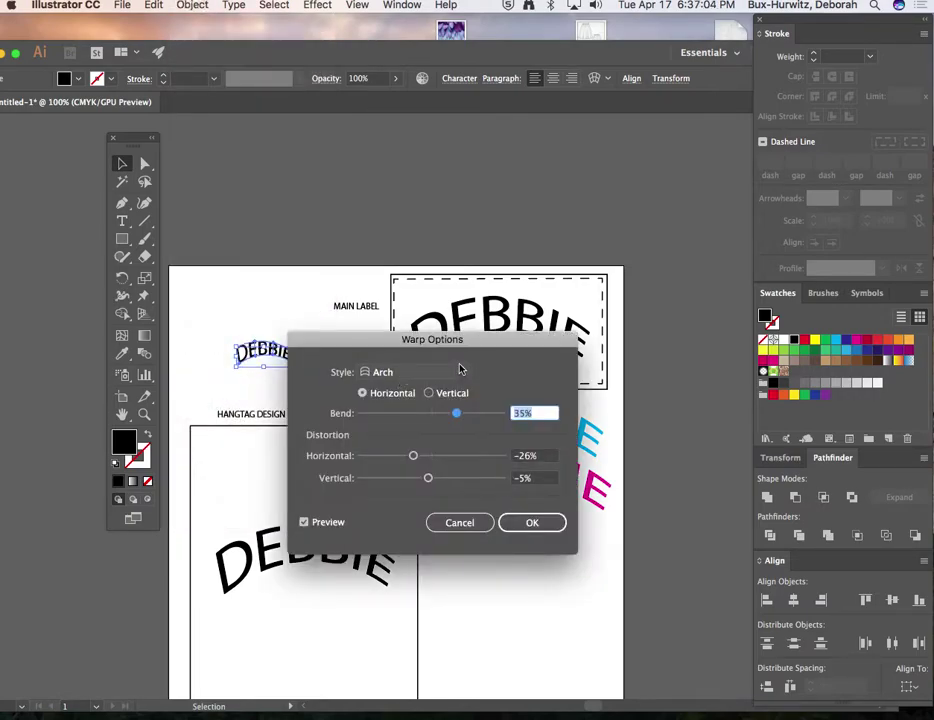
drag(464, 343, 625, 259)
click(624, 287)
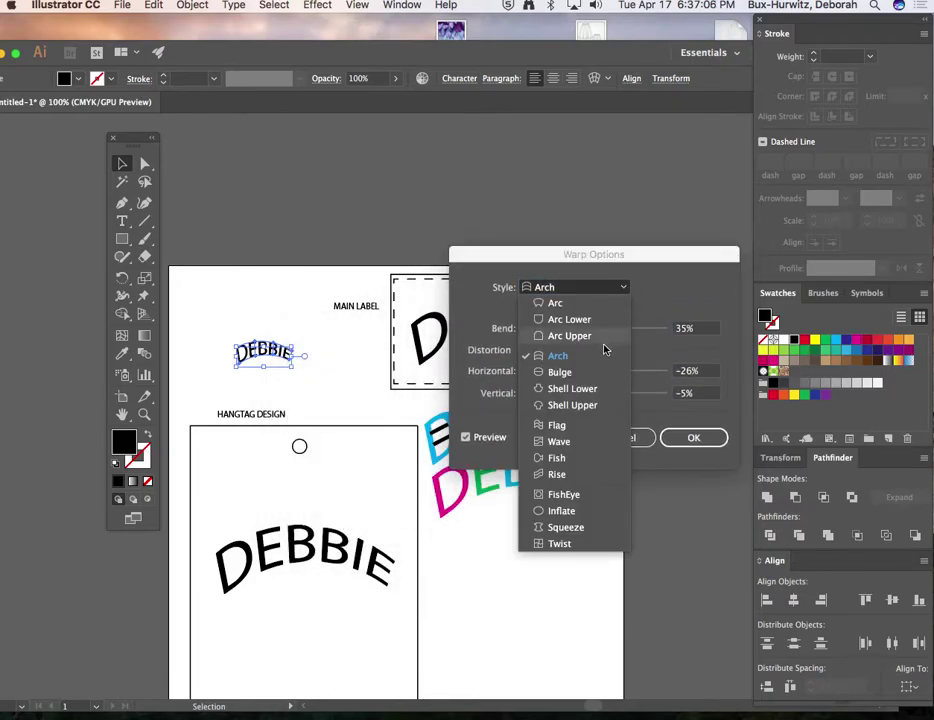
click(660, 287)
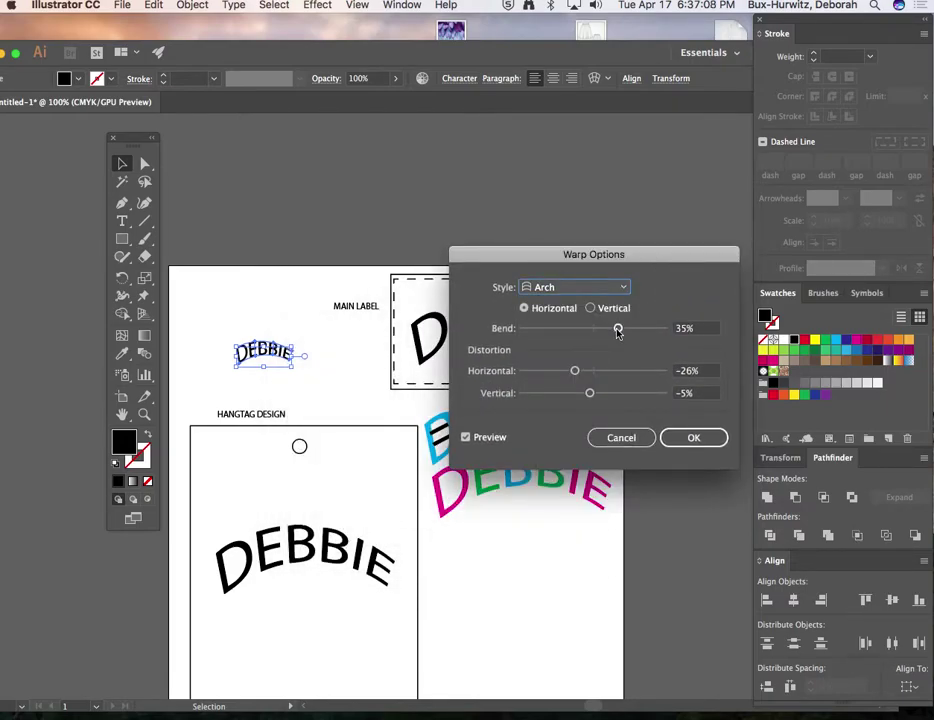
drag(618, 331, 600, 327)
click(576, 371)
drag(576, 371, 577, 400)
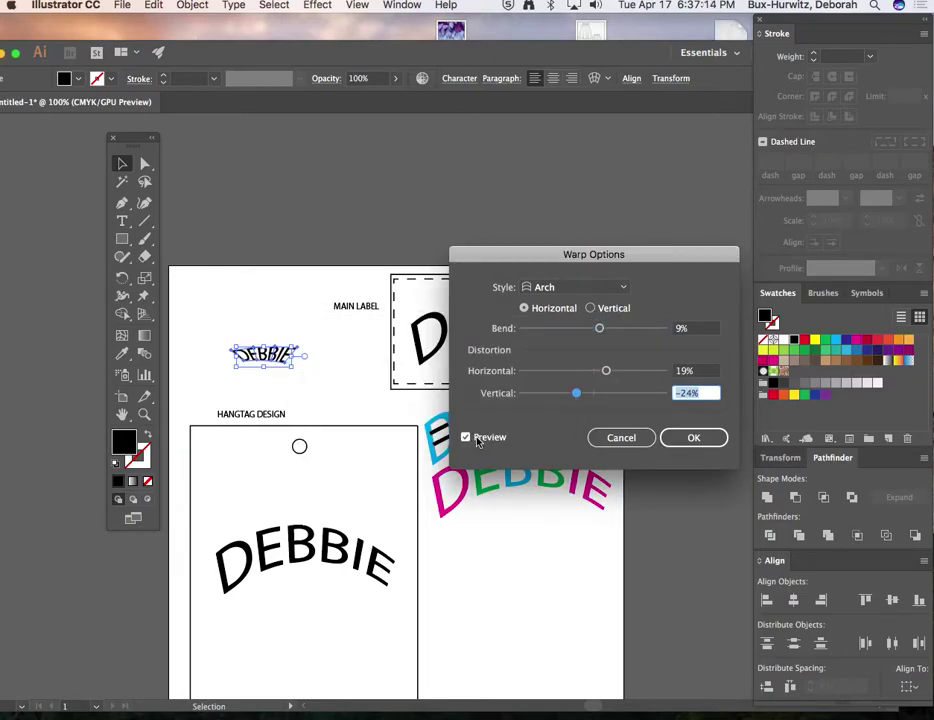
click(648, 438)
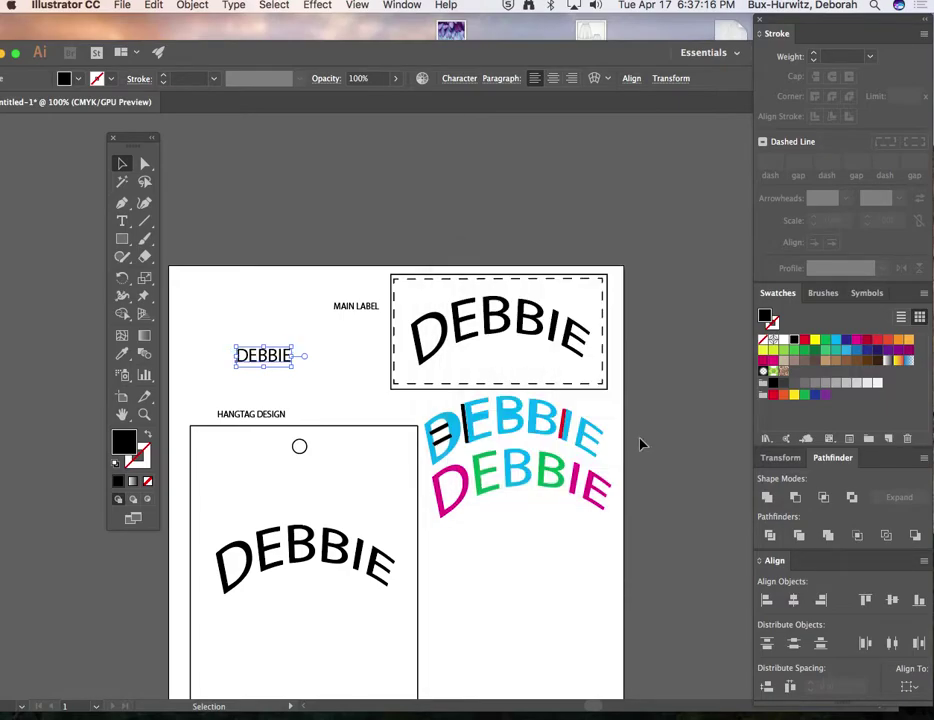
Expand the new name text above the hangtag design heading with Object and Fill enabled
click(187, 5)
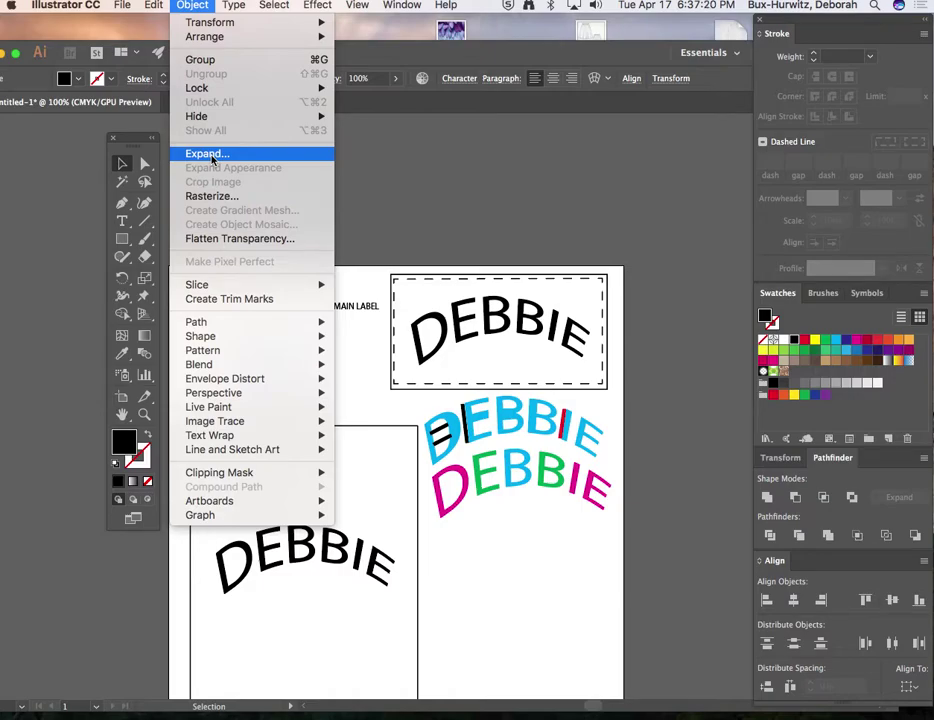
click(206, 154)
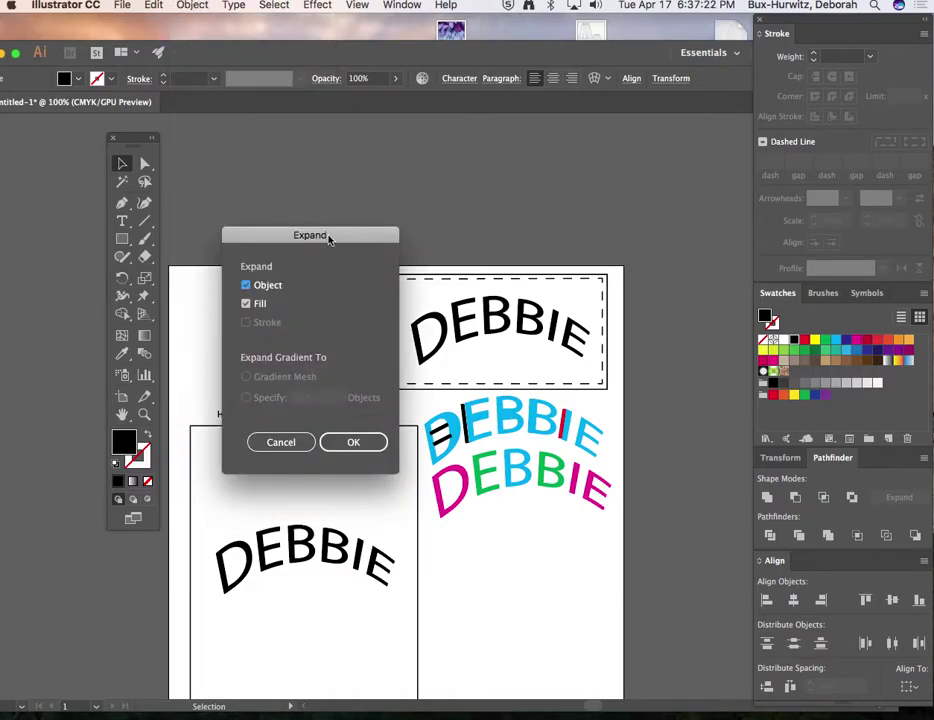
drag(327, 238, 445, 215)
click(468, 419)
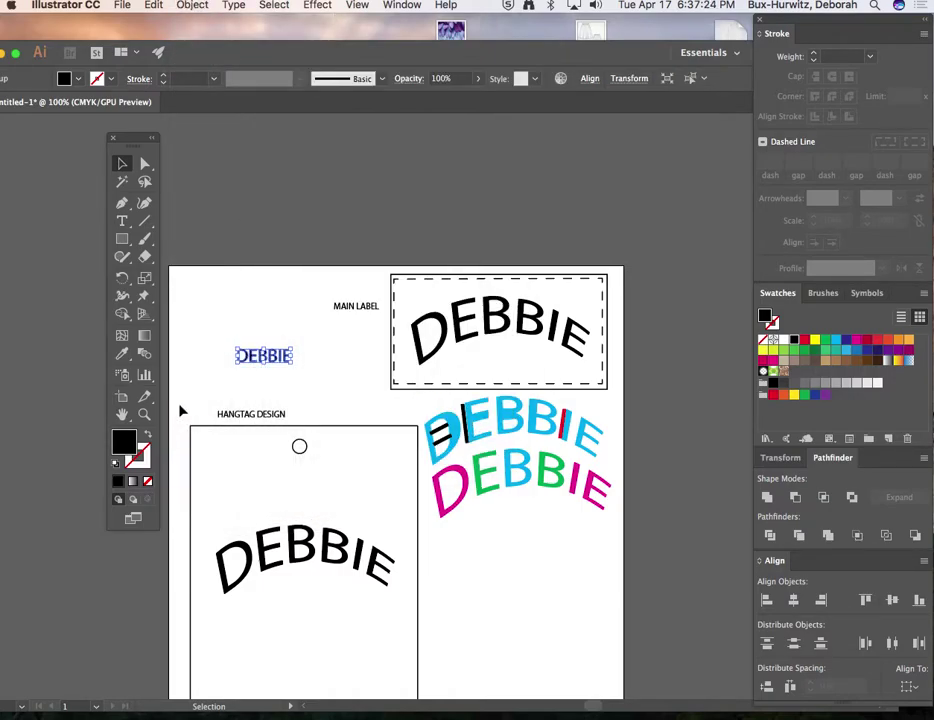
Thicken the stem of the expanded name's D by shifting the straight edge of its inner opening to the right
click(144, 413)
click(331, 388)
click(369, 371)
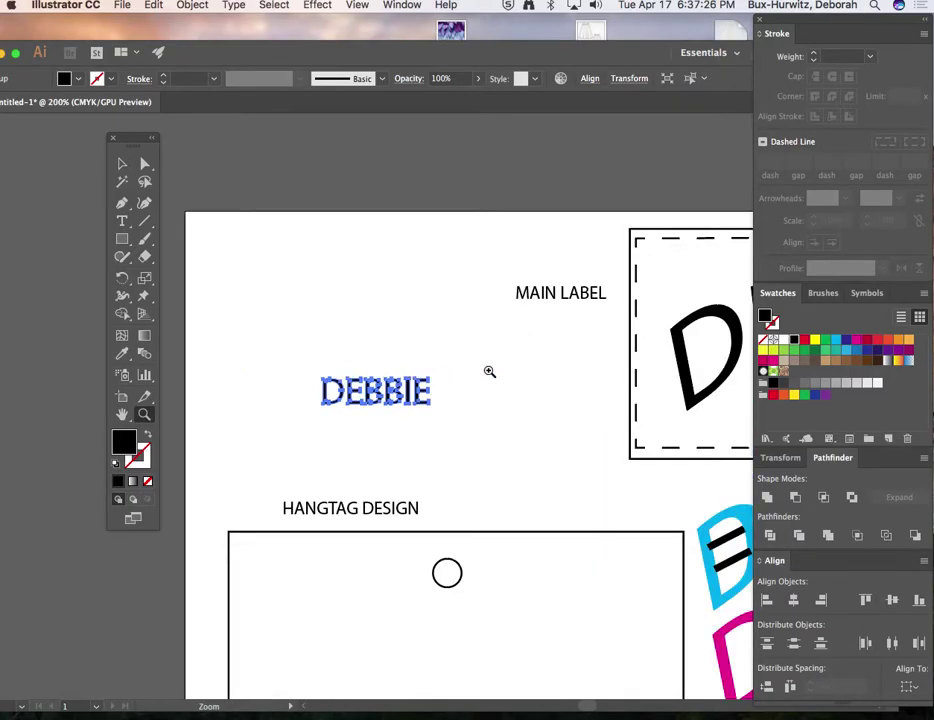
click(489, 371)
scroll(380, 470, left, 5)
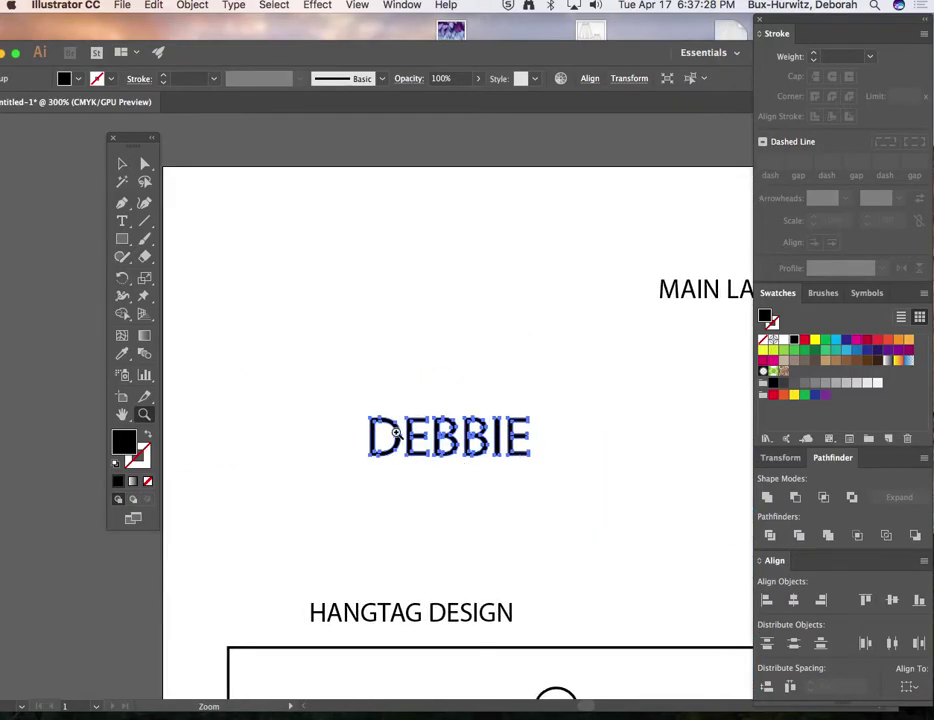
click(450, 484)
click(489, 468)
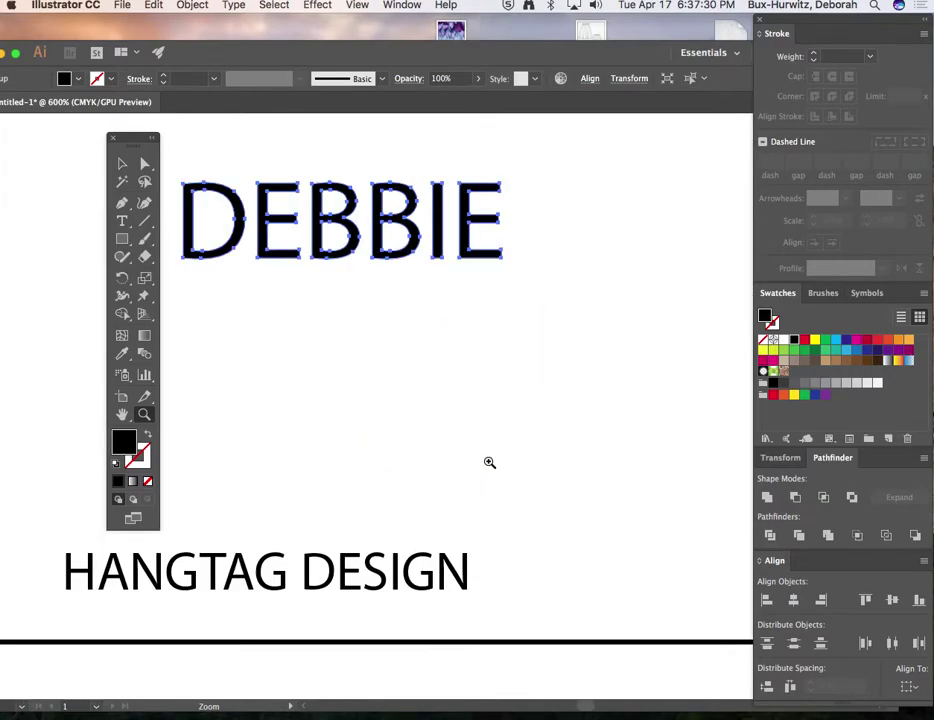
click(144, 163)
click(194, 186)
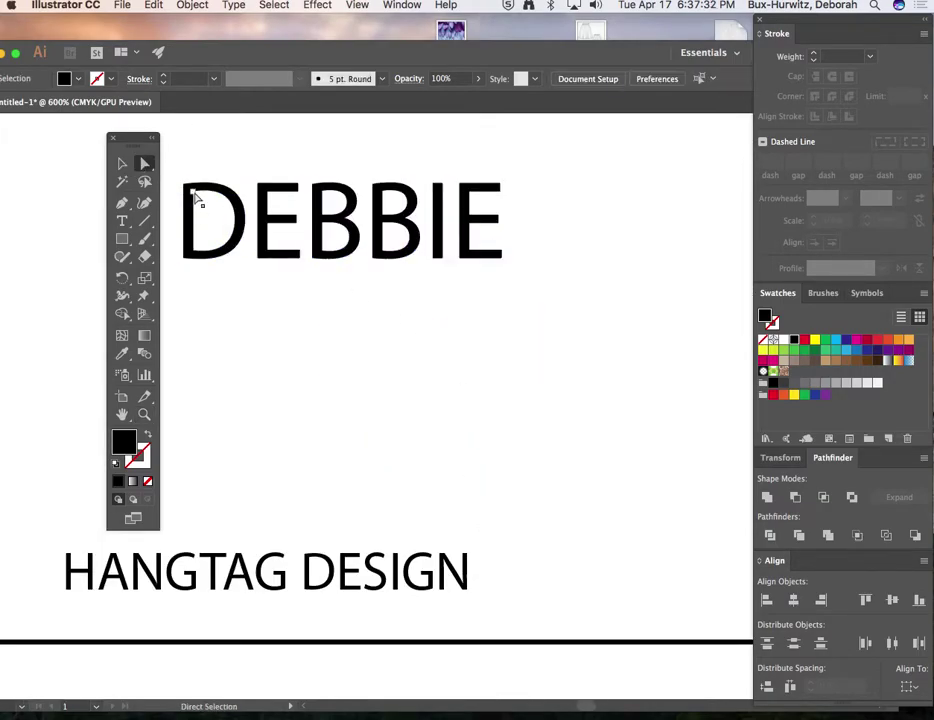
click(198, 217)
drag(208, 238, 208, 192)
click(246, 288)
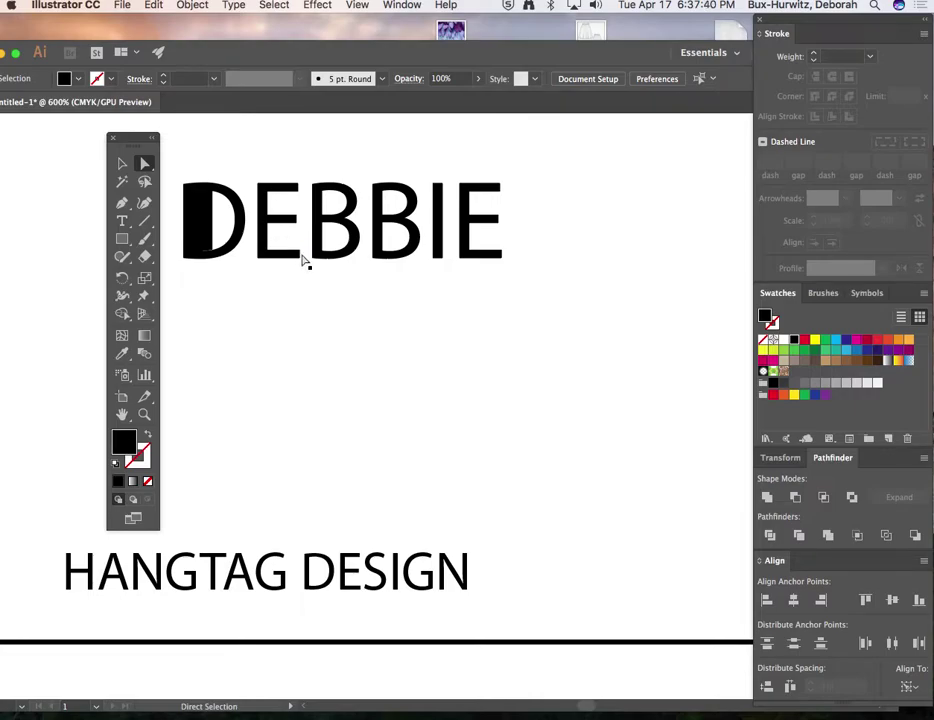
Draw a vertical line with the Pen tool just left of the D, with a black 1 pt stroke and no fill
scroll(304, 261, left, 3)
key(p)
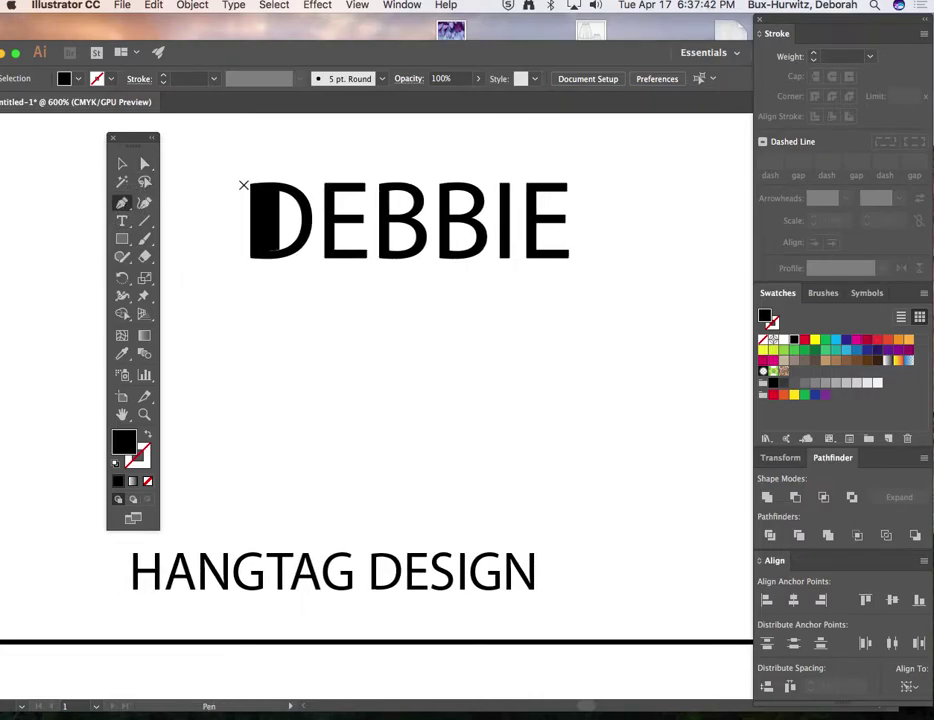
click(242, 185)
click(244, 256)
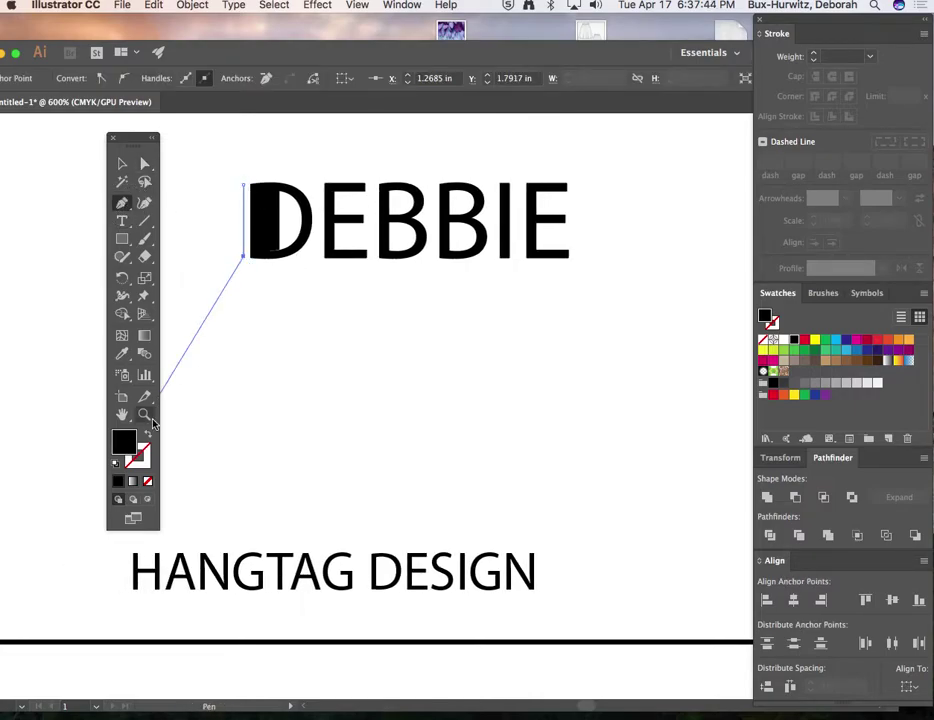
click(147, 436)
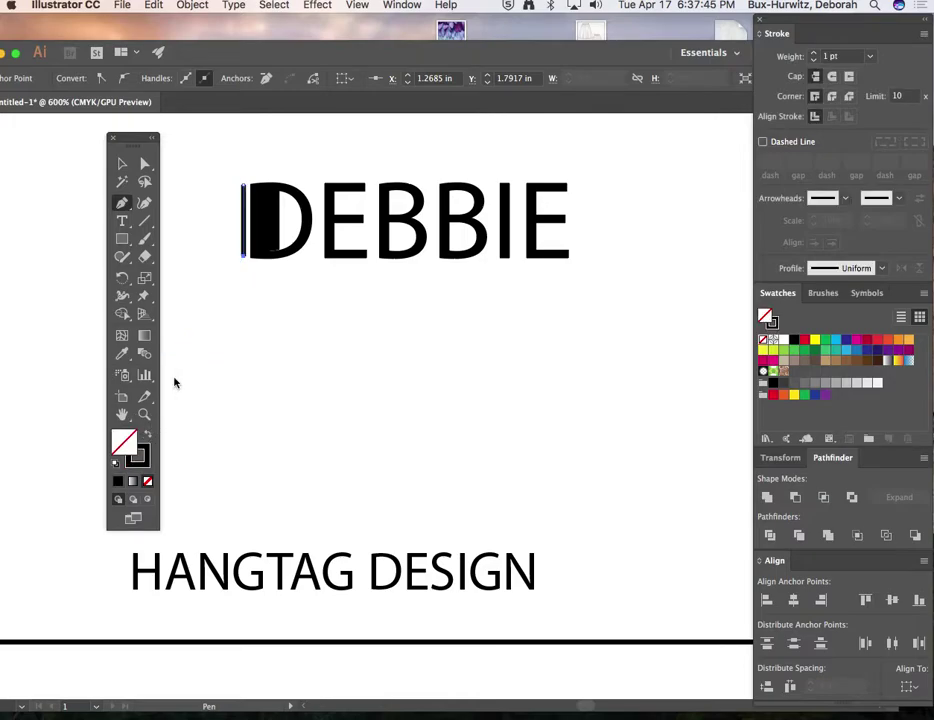
click(122, 163)
click(279, 155)
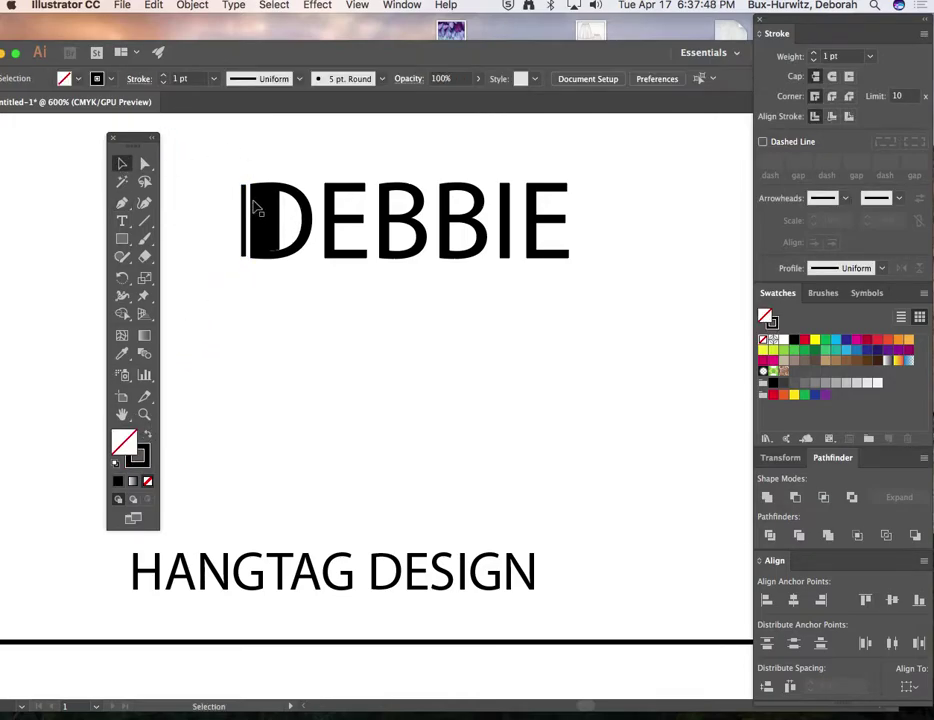
Try to expand the fill and stroke of the vertical line into an outlined shape
click(246, 214)
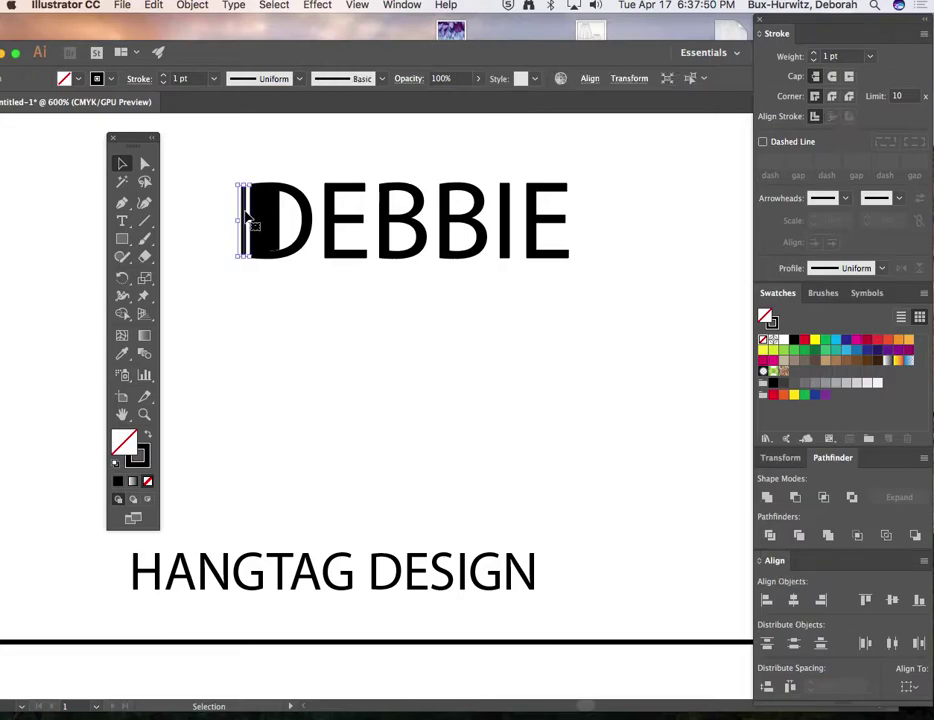
click(195, 6)
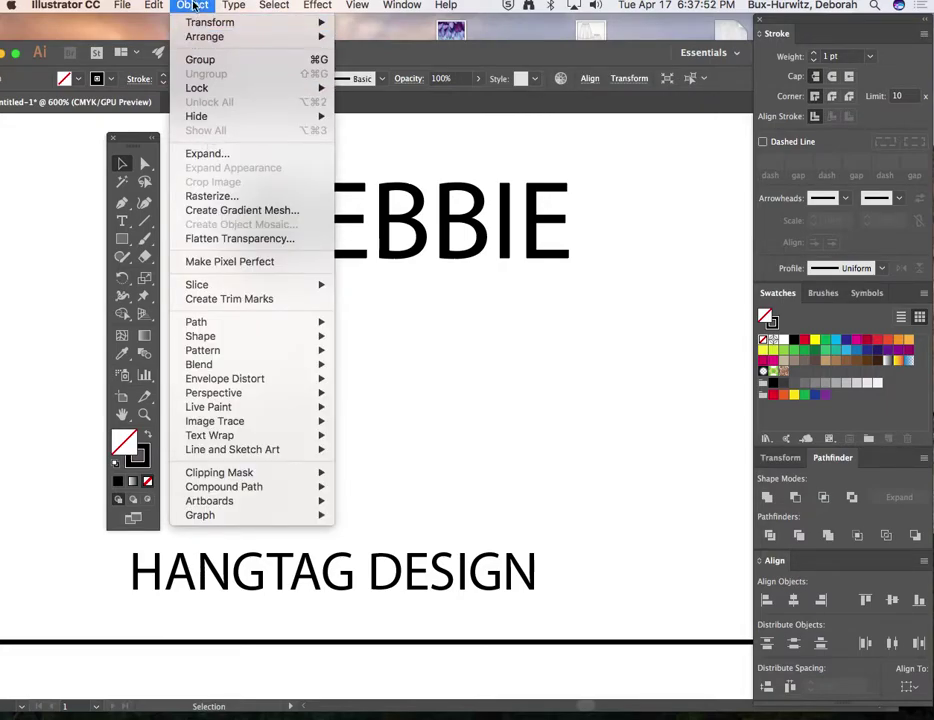
click(192, 6)
click(376, 328)
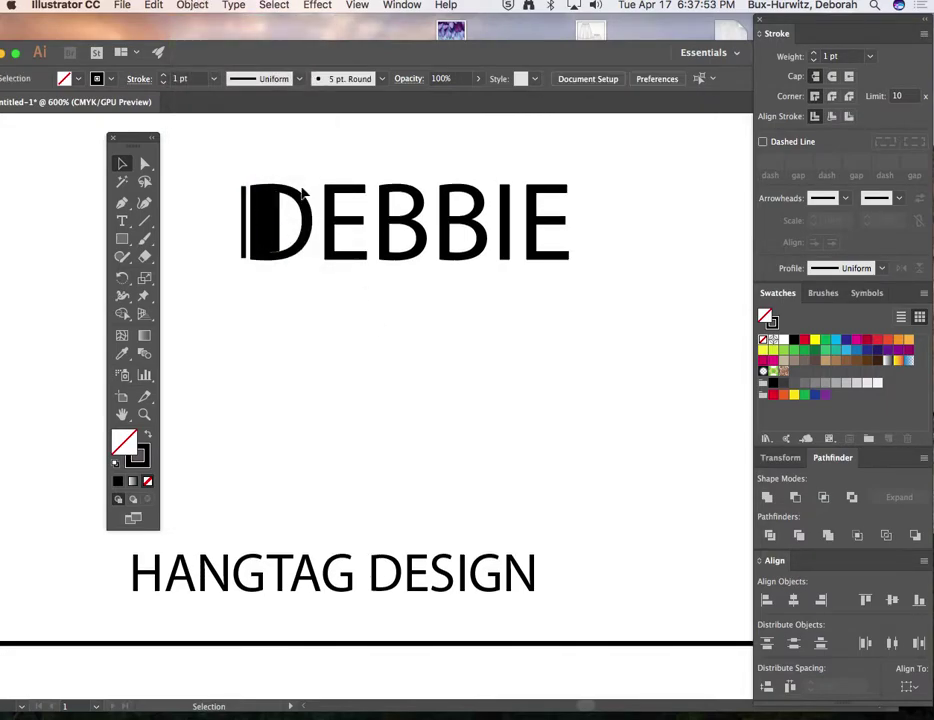
click(245, 207)
click(199, 6)
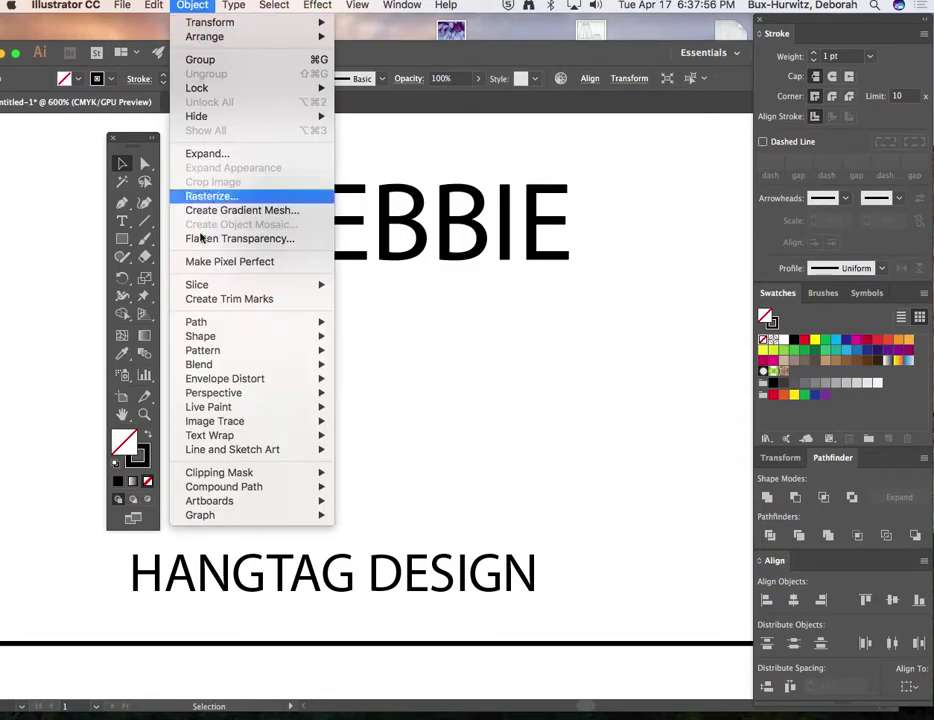
click(230, 154)
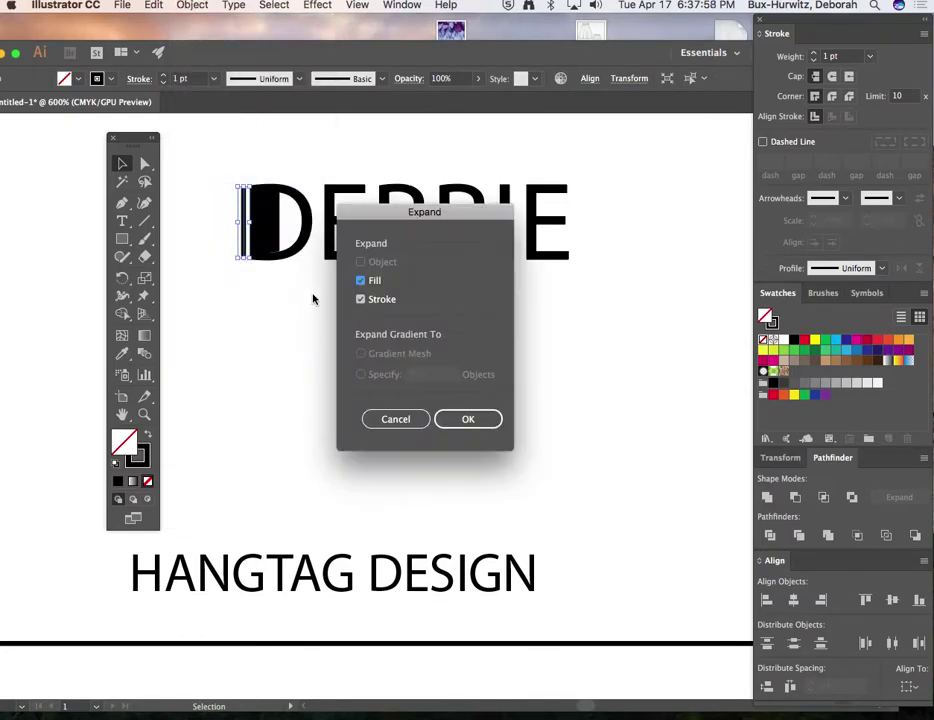
click(468, 418)
click(144, 414)
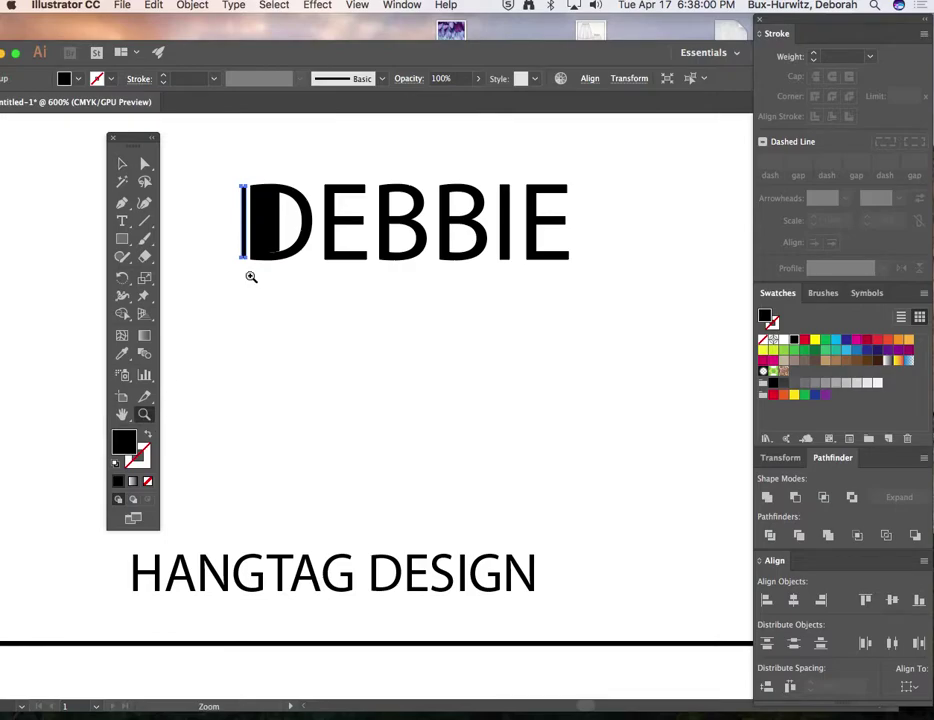
click(288, 236)
click(427, 390)
click(450, 392)
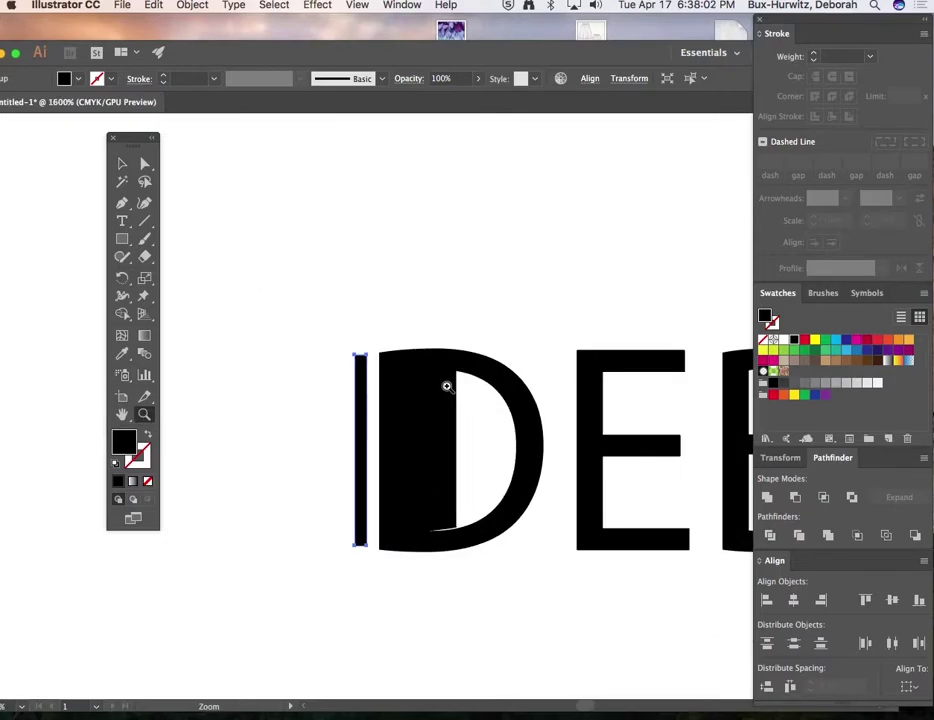
click(122, 163)
key(shift+x)
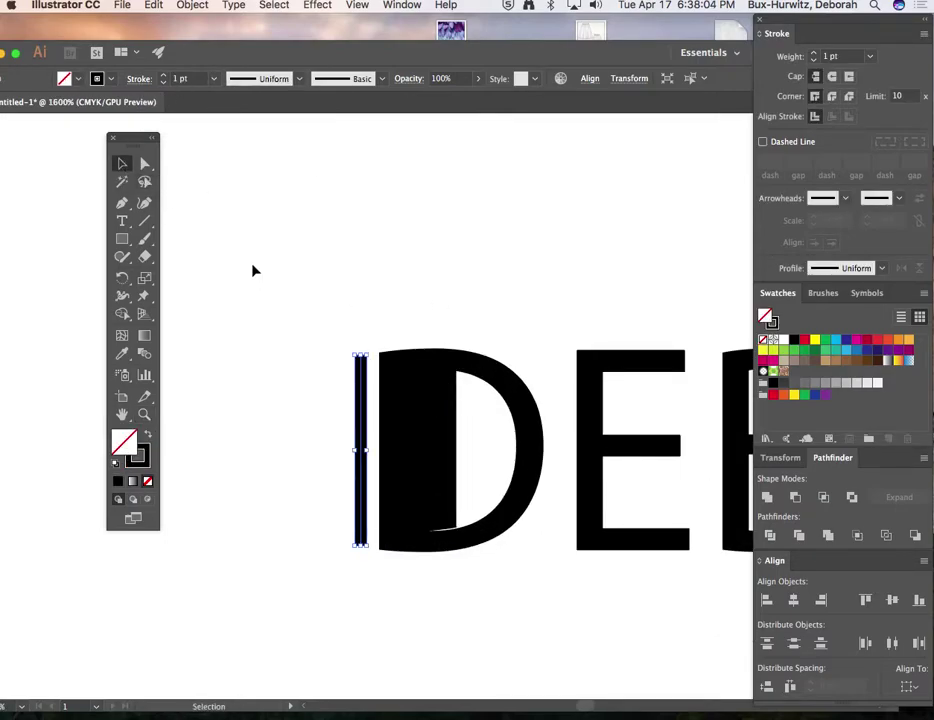
Duplicate the vertical line a short distance to its left and select the copy
drag(365, 380, 252, 378)
click(302, 317)
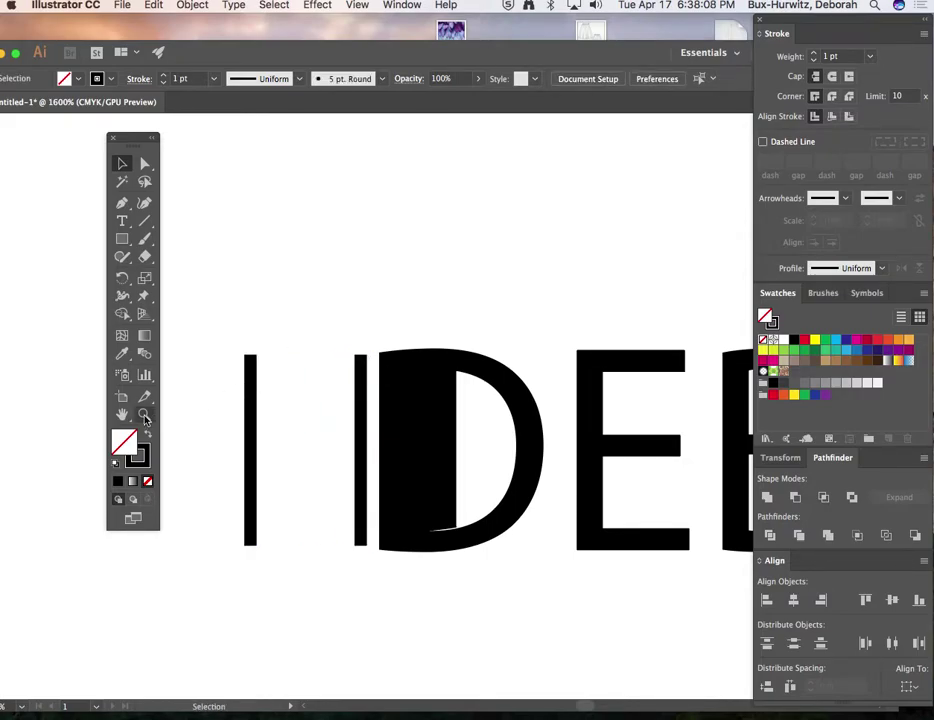
key(z)
click(292, 436)
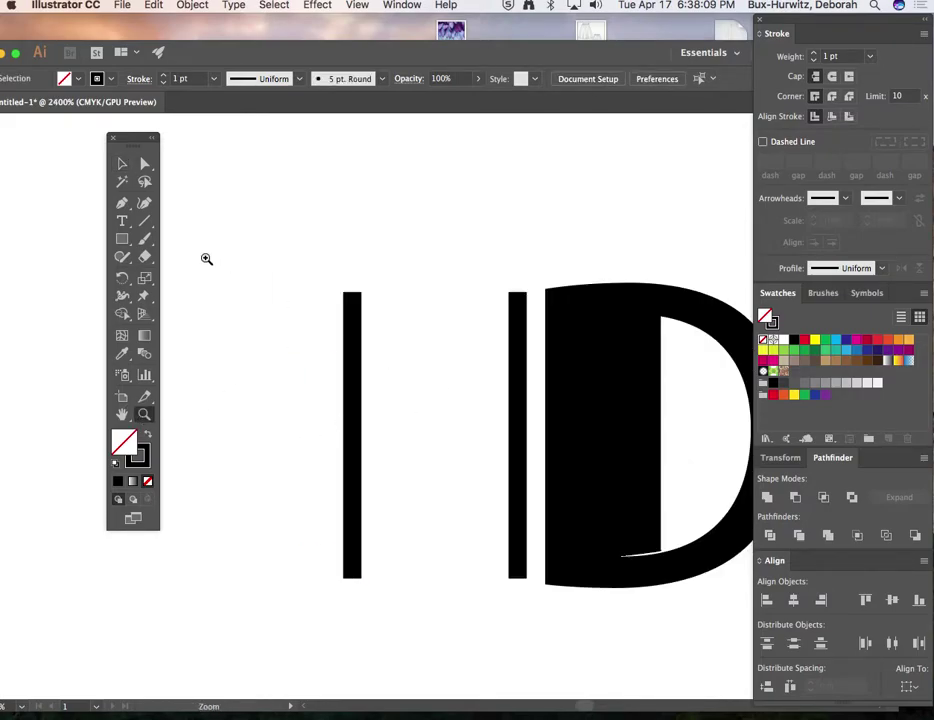
click(122, 163)
click(353, 328)
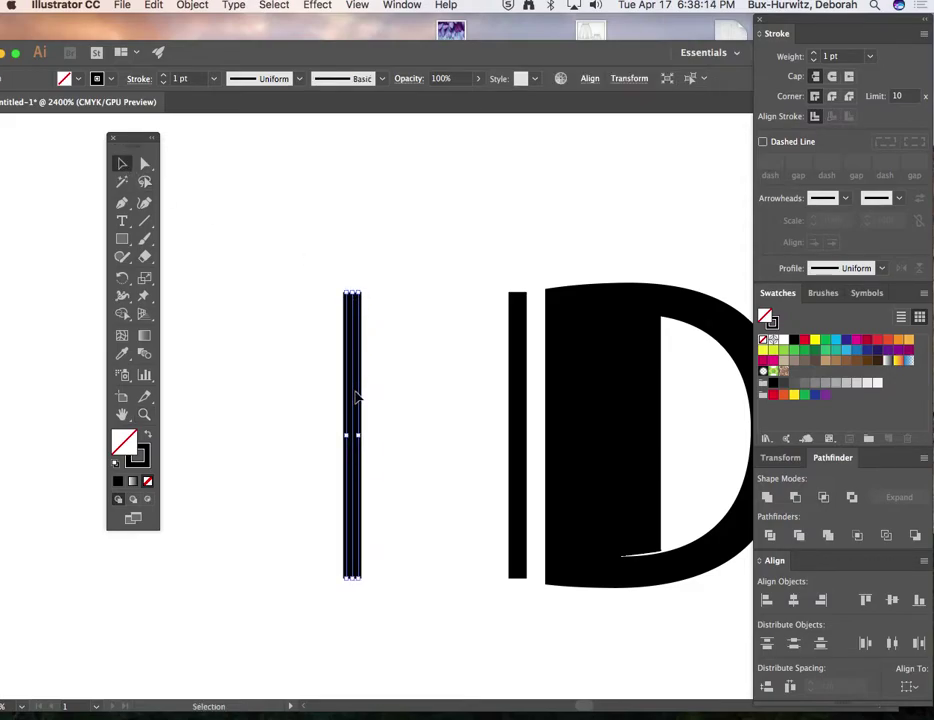
Expand the original vertical line beside the D with Fill and Stroke enabled
key(super+equal)
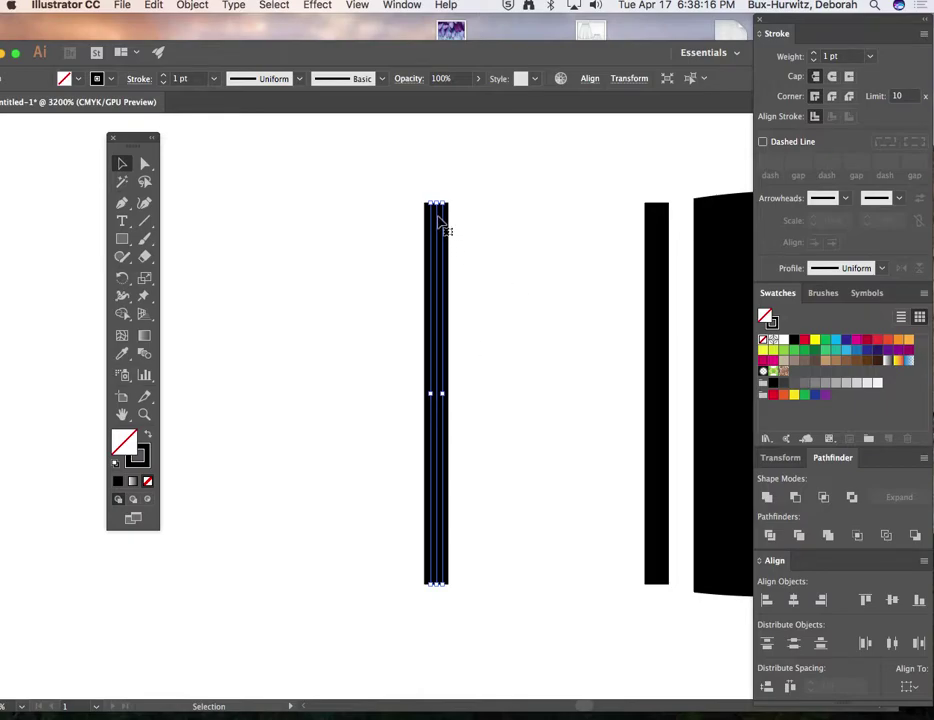
scroll(479, 446, right, 5)
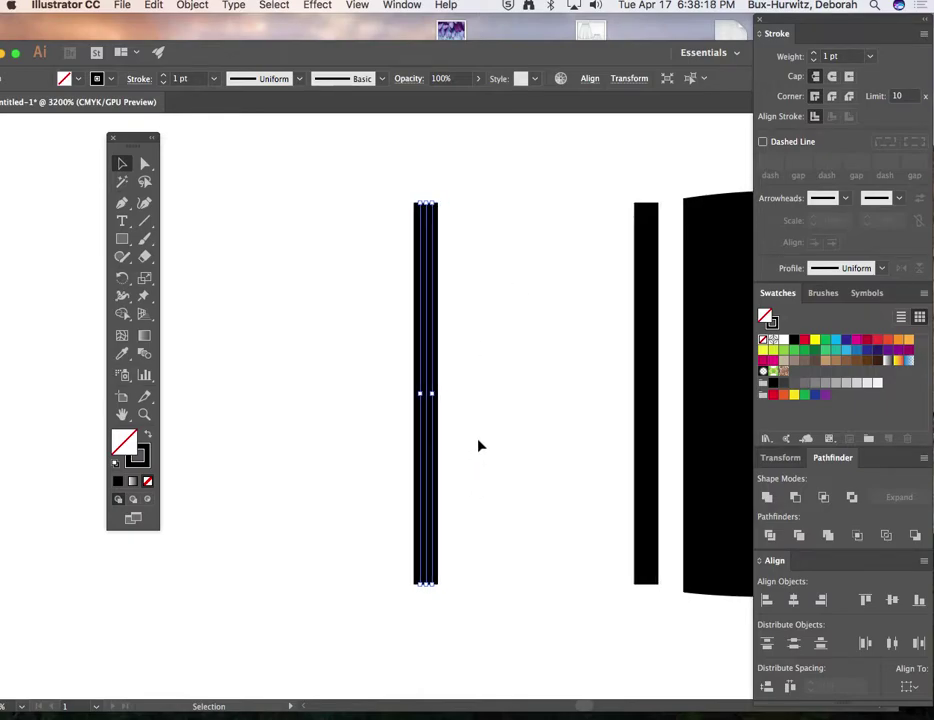
click(120, 164)
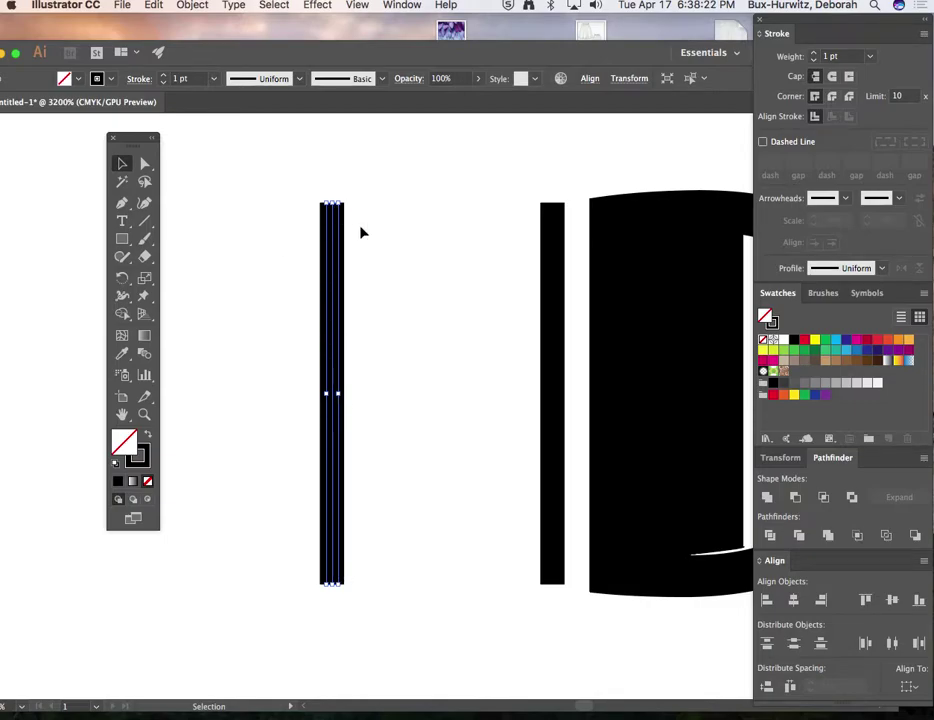
click(516, 235)
drag(525, 198, 571, 261)
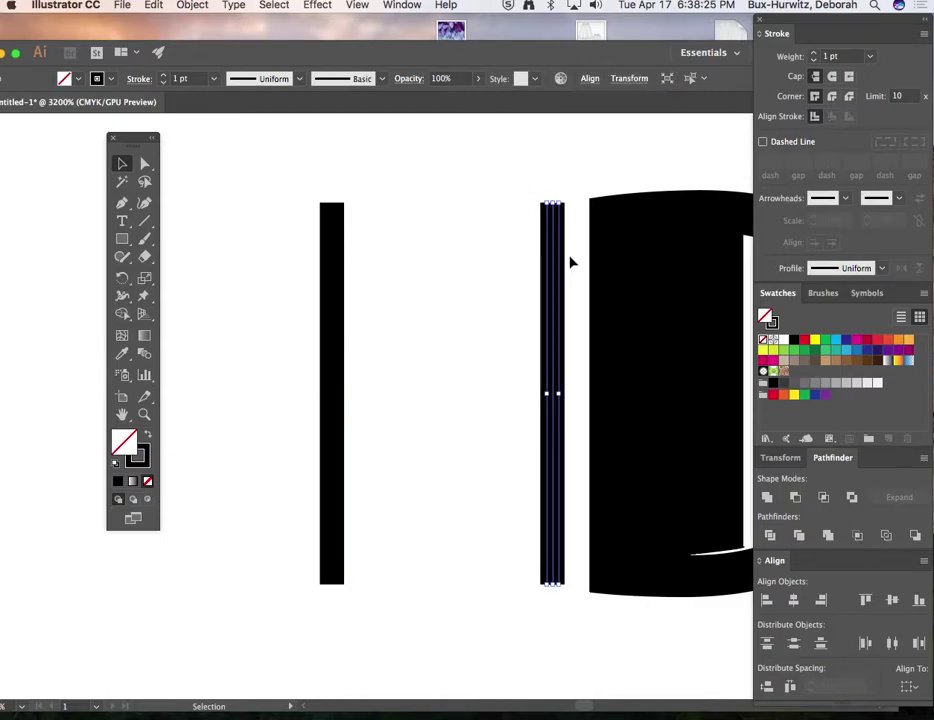
click(189, 6)
click(218, 153)
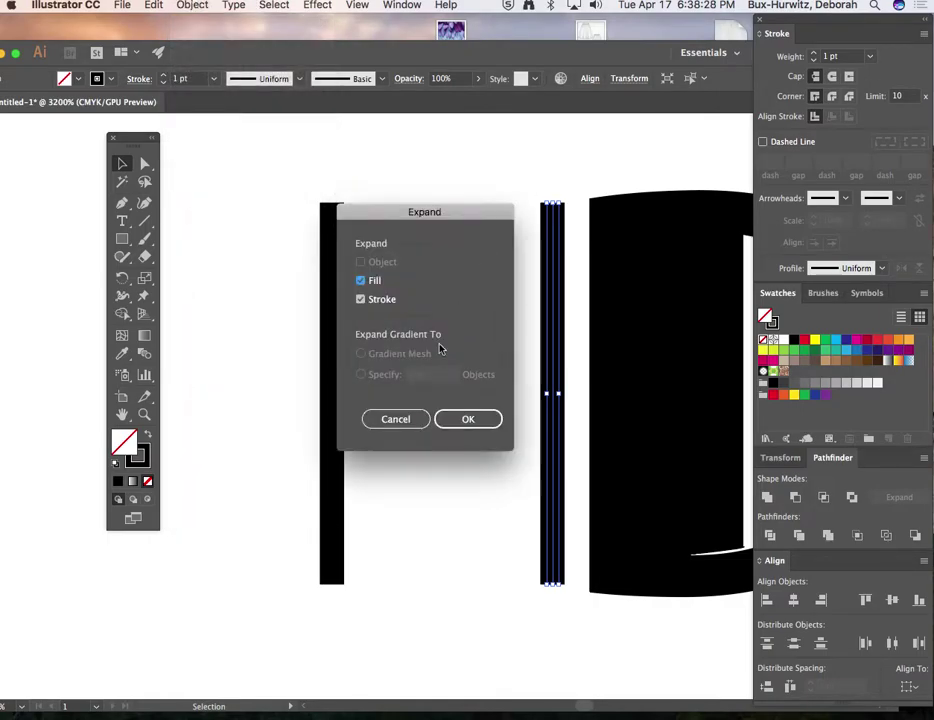
click(470, 421)
Move the expanded bar next to the unexpanded line copy and show its corner anchor points
drag(565, 288, 395, 278)
click(410, 268)
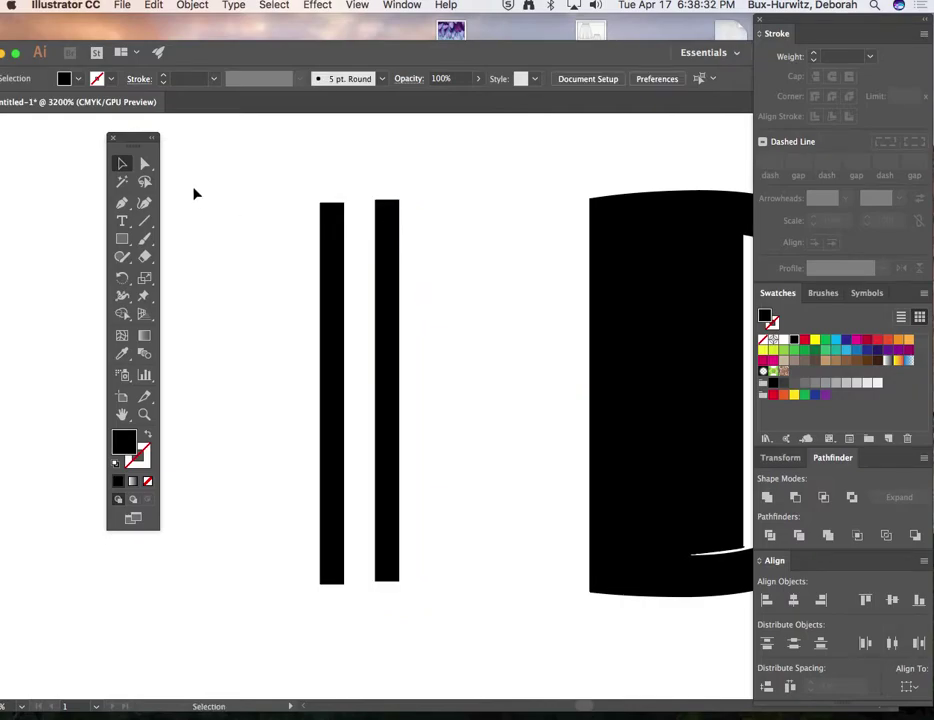
key(a)
click(386, 228)
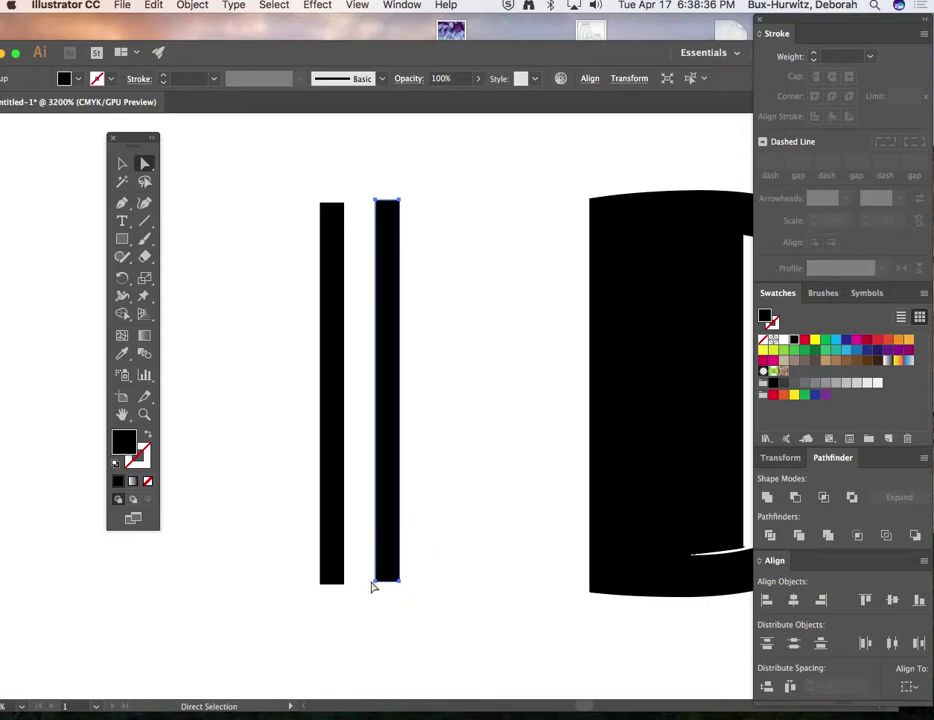
click(444, 265)
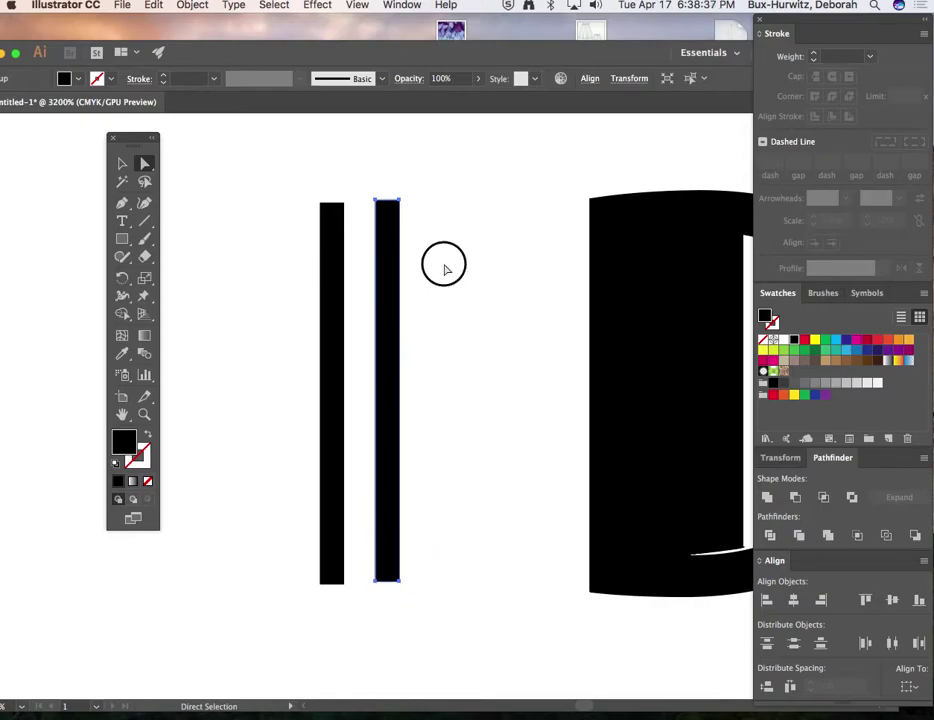
Try reshaping the expanded bar by pulling its upper-right corner anchor slightly outward and down
click(398, 202)
drag(399, 204, 409, 223)
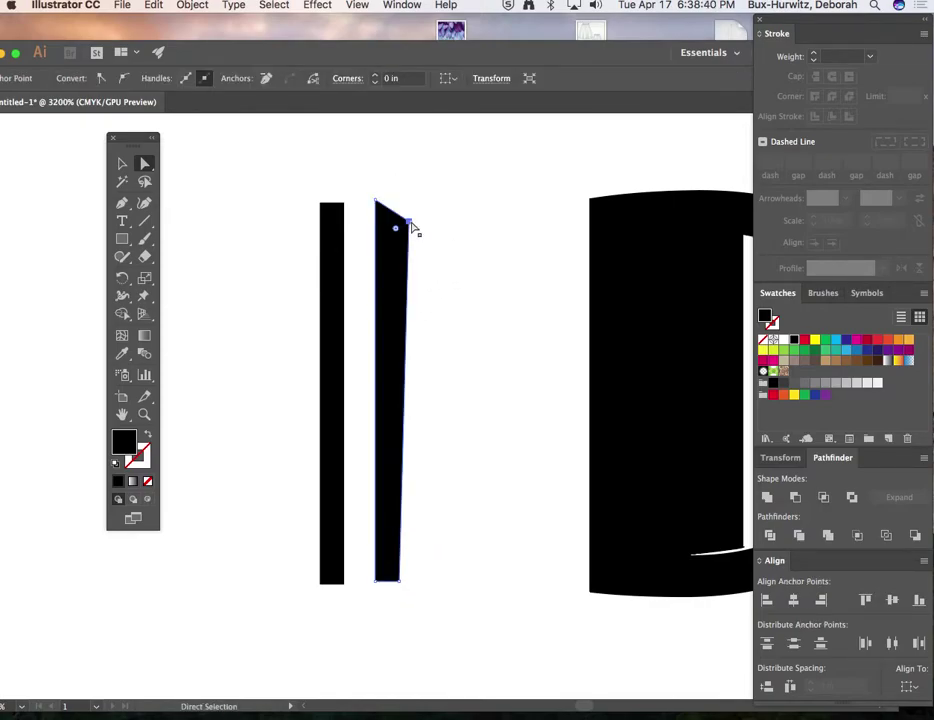
key(super+z)
key(super+shift+a)
Try swinging the unexpanded line's upper endpoint outward to the left, then move it back so the line is vertical
click(333, 204)
drag(334, 204, 290, 203)
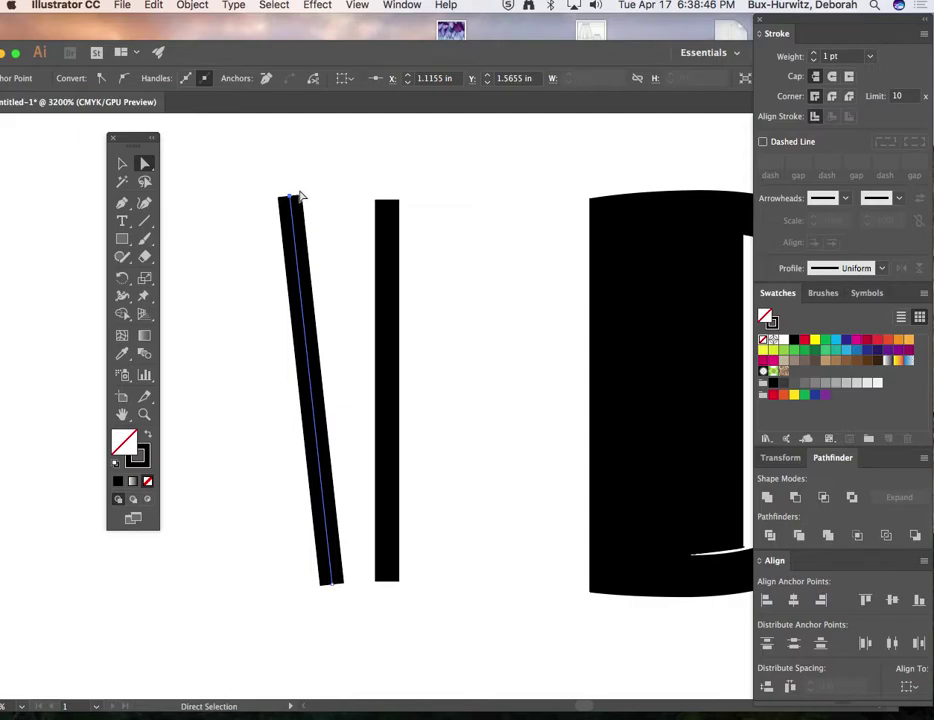
drag(299, 195, 336, 213)
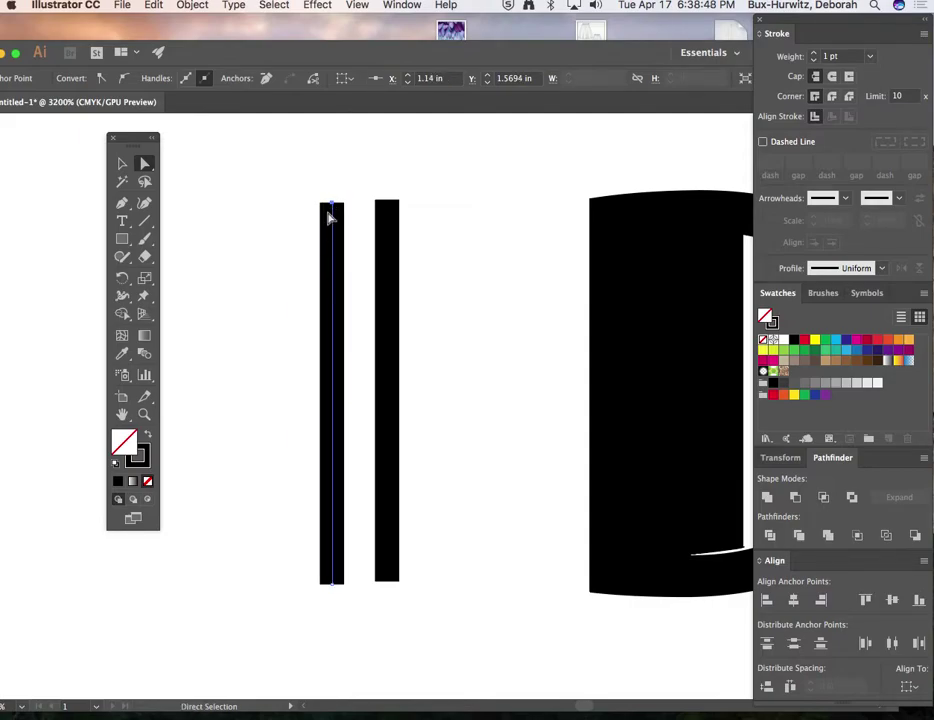
Compare the unexpanded line's centre path with the expanded bar's outline and corner anchors up close
key(super+equal)
scroll(340, 225, down, 5)
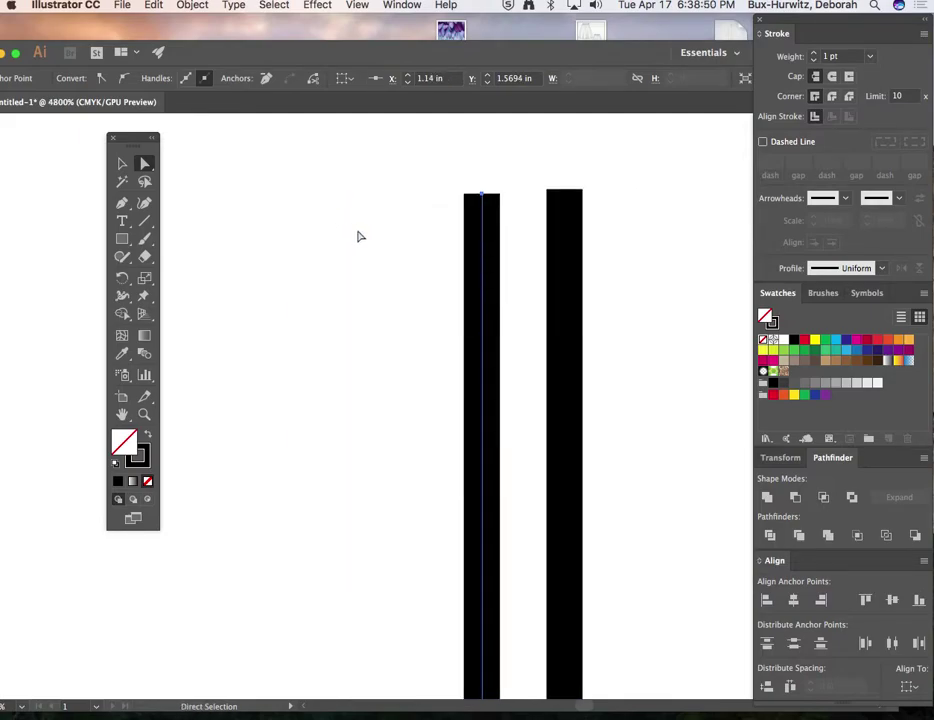
scroll(360, 236, down, 5)
scroll(360, 236, up, 4)
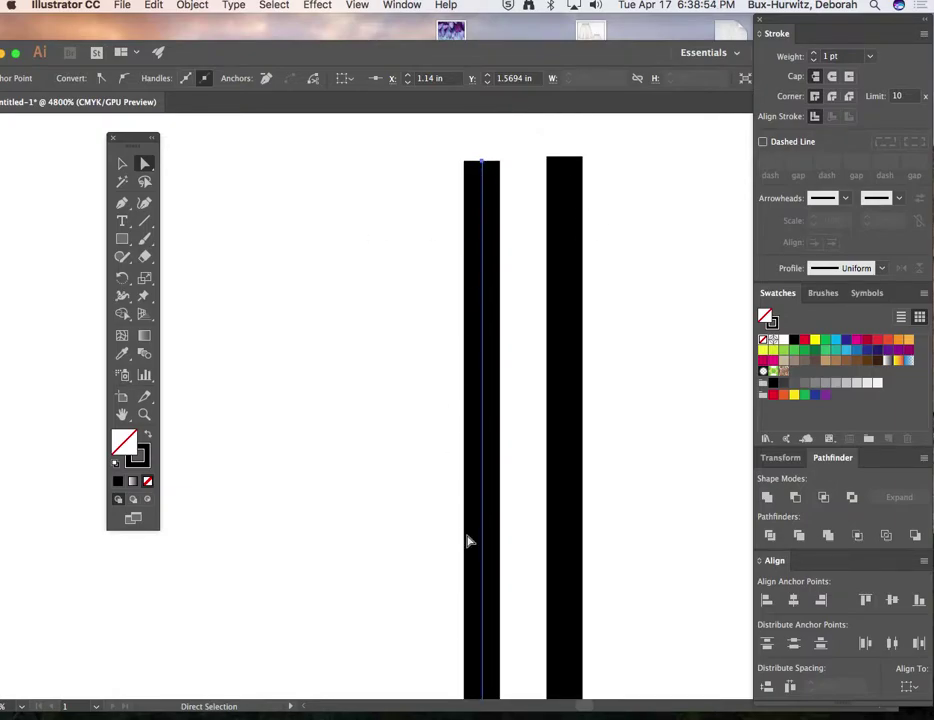
scroll(467, 538, down, 2)
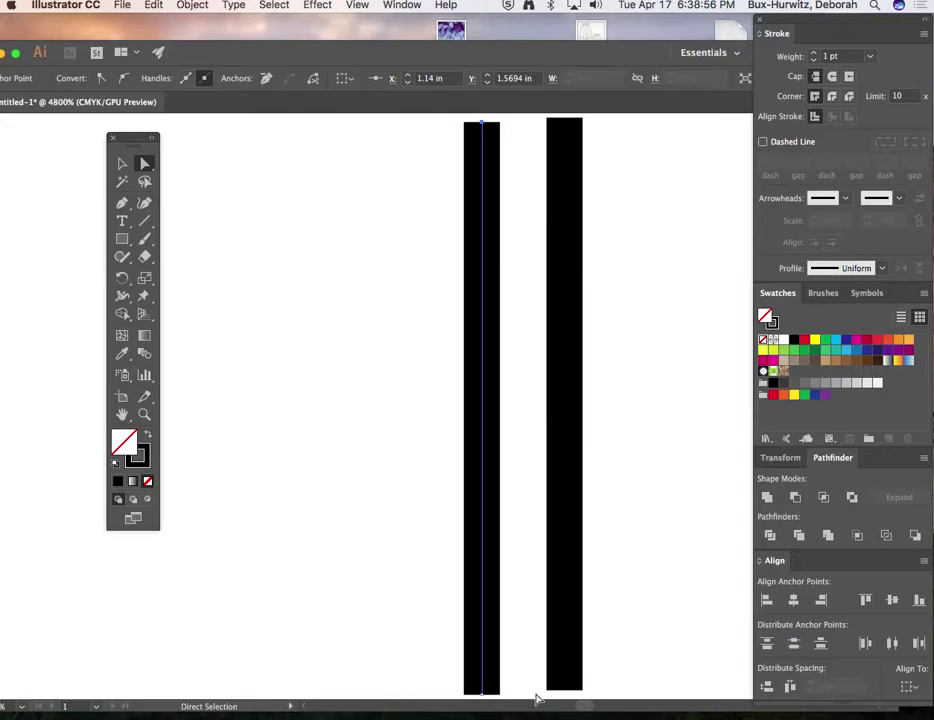
click(575, 413)
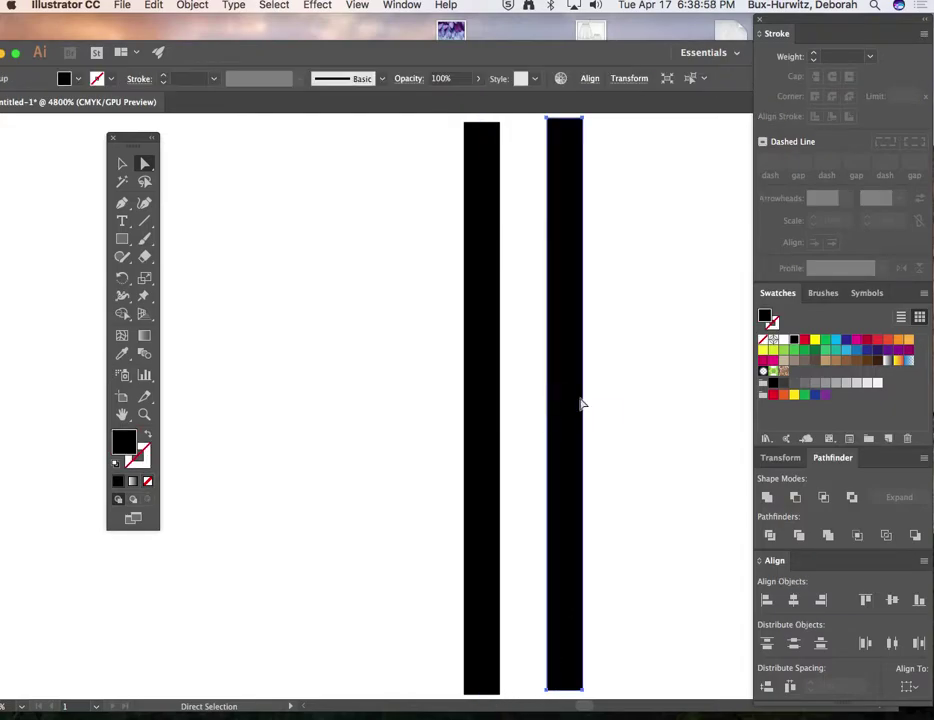
scroll(615, 144, up, 1)
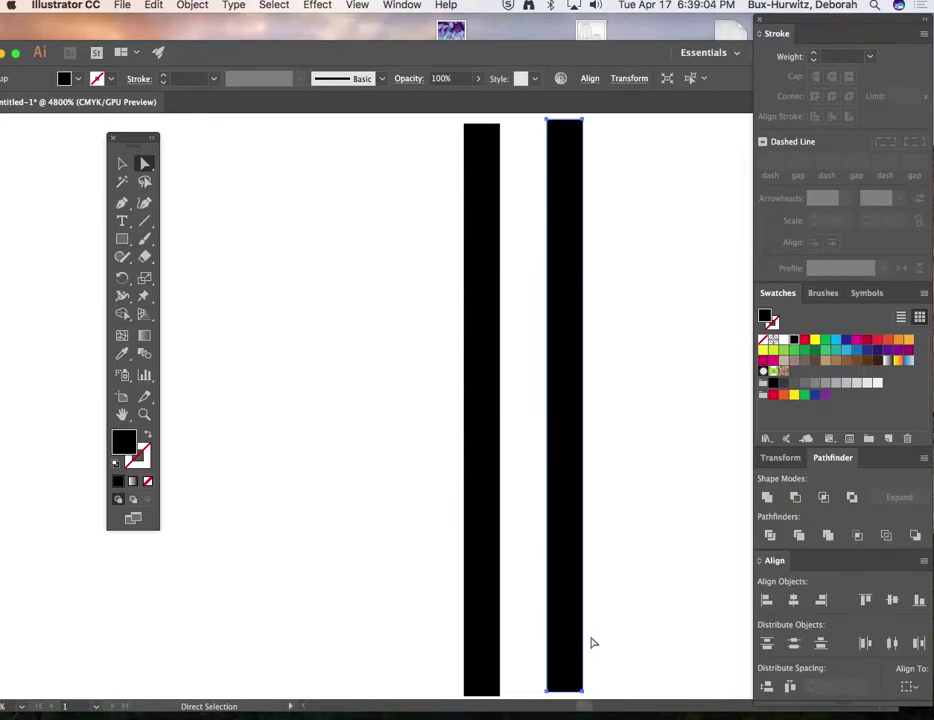
Show the anchor points of the D's inner counter by selecting its lower corner, then clear the selection
key(super+minus)
key(super+minus)
key(super+minus)
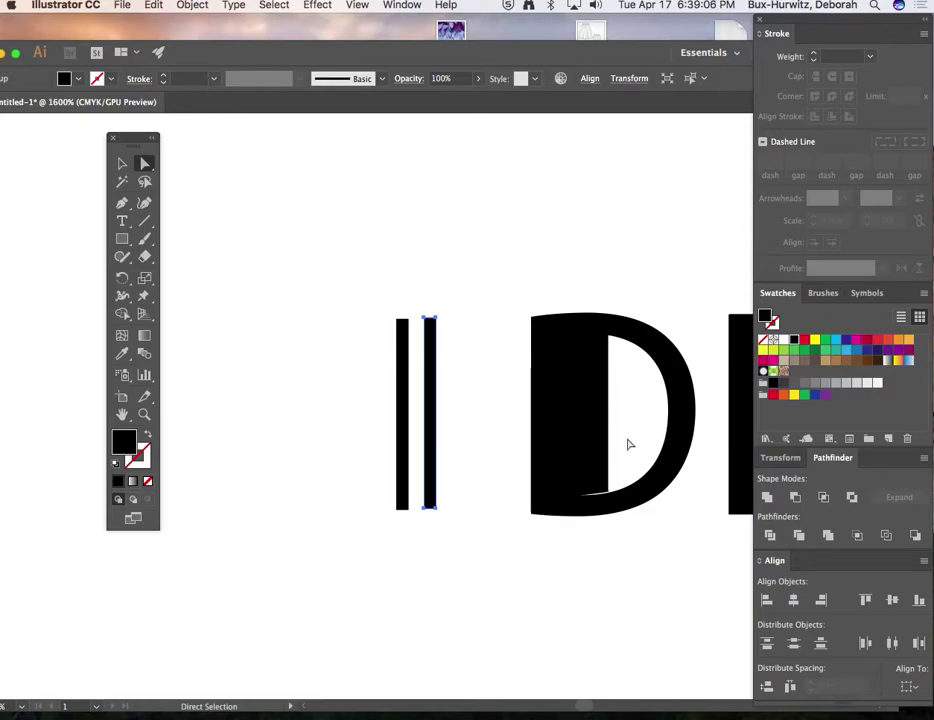
click(608, 494)
click(608, 494)
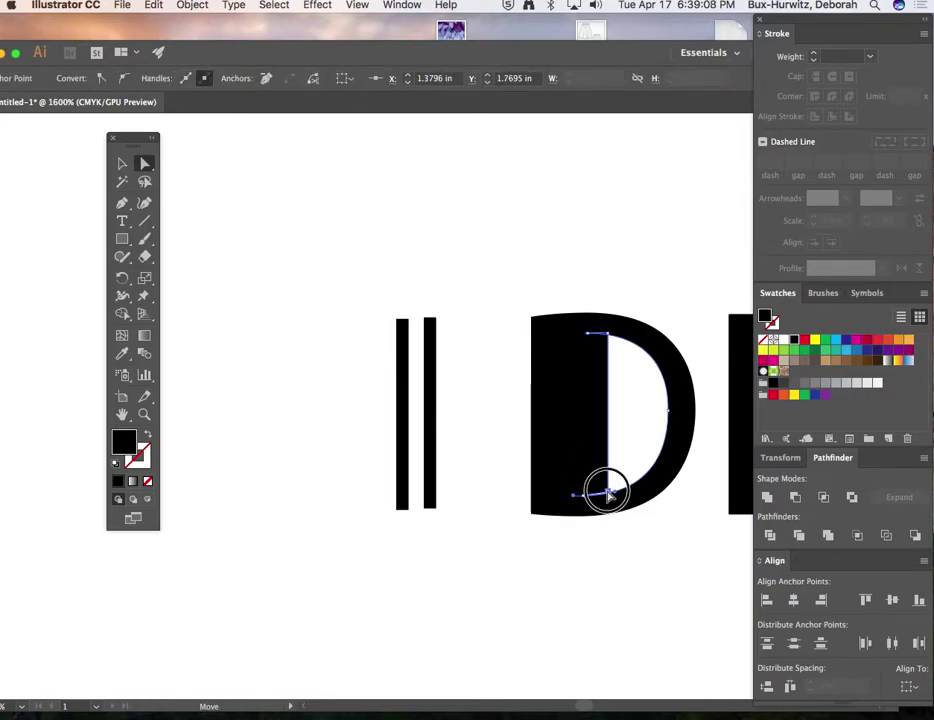
click(593, 269)
Review the main label, hangtag design and coloured warped text together on the artboard at 100%
key(super+minus)
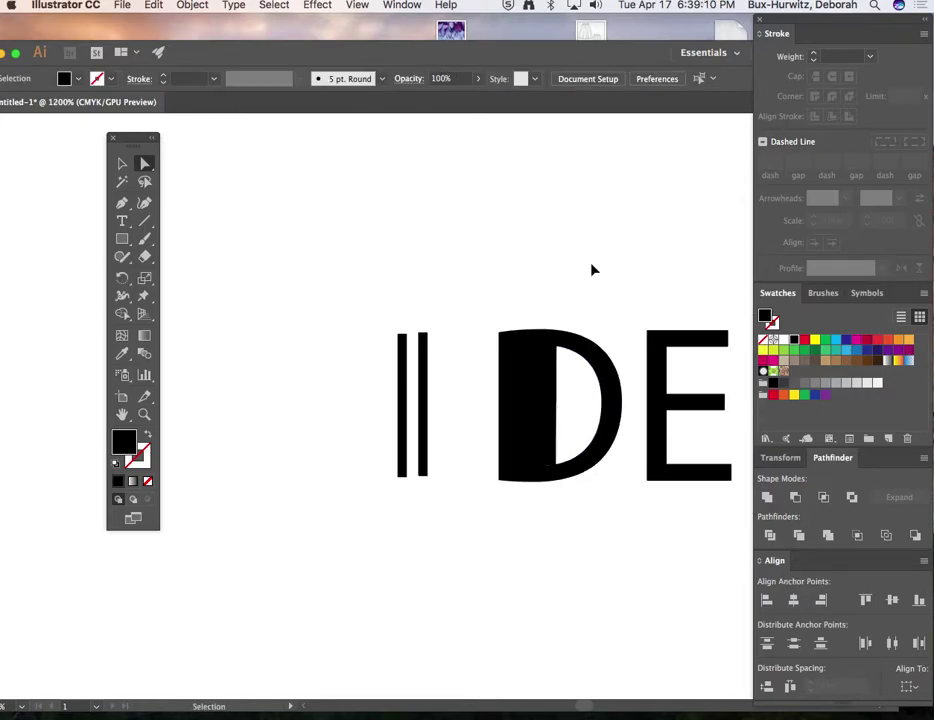
key(super+minus)
key(super+minus)
key(super+minus)
key(super+minus)
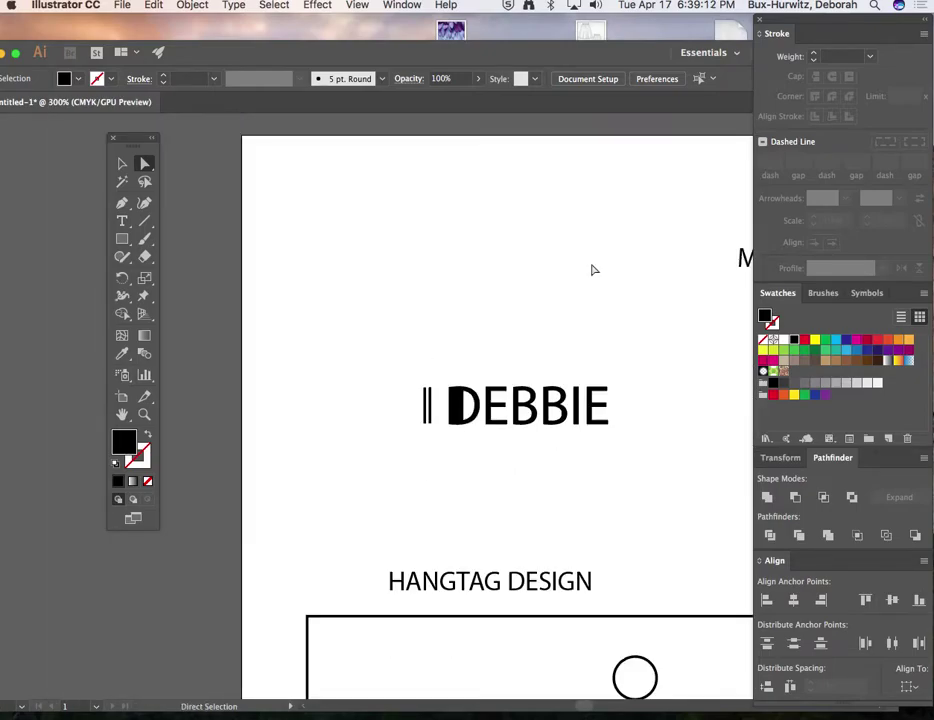
key(super+minus)
key(super+minus)
key(super+minus)
key(super+minus)
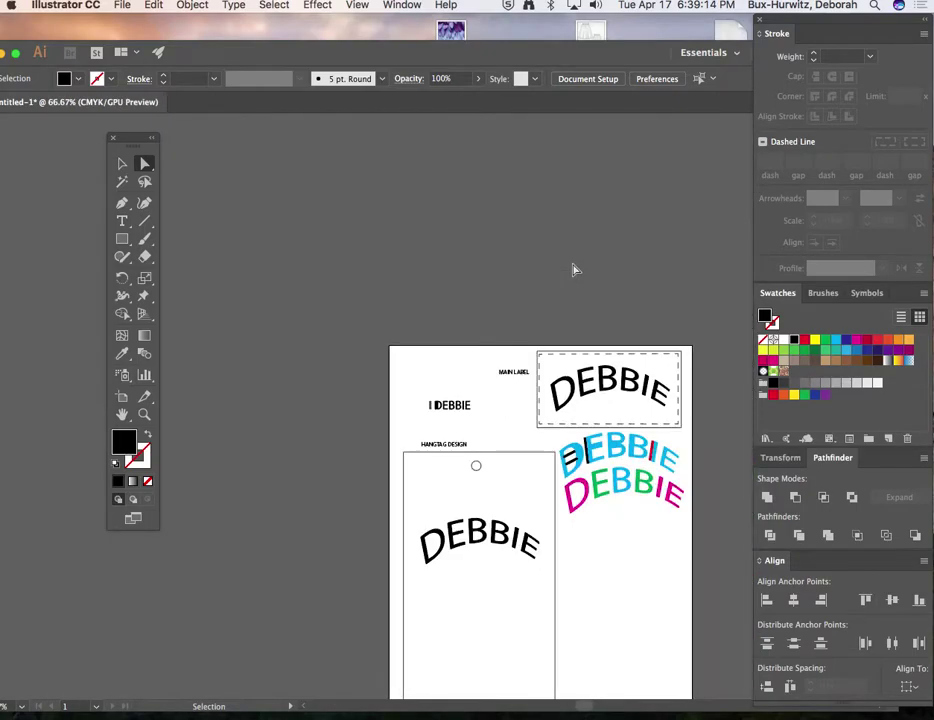
scroll(546, 298, up, 3)
scroll(546, 298, down, 4)
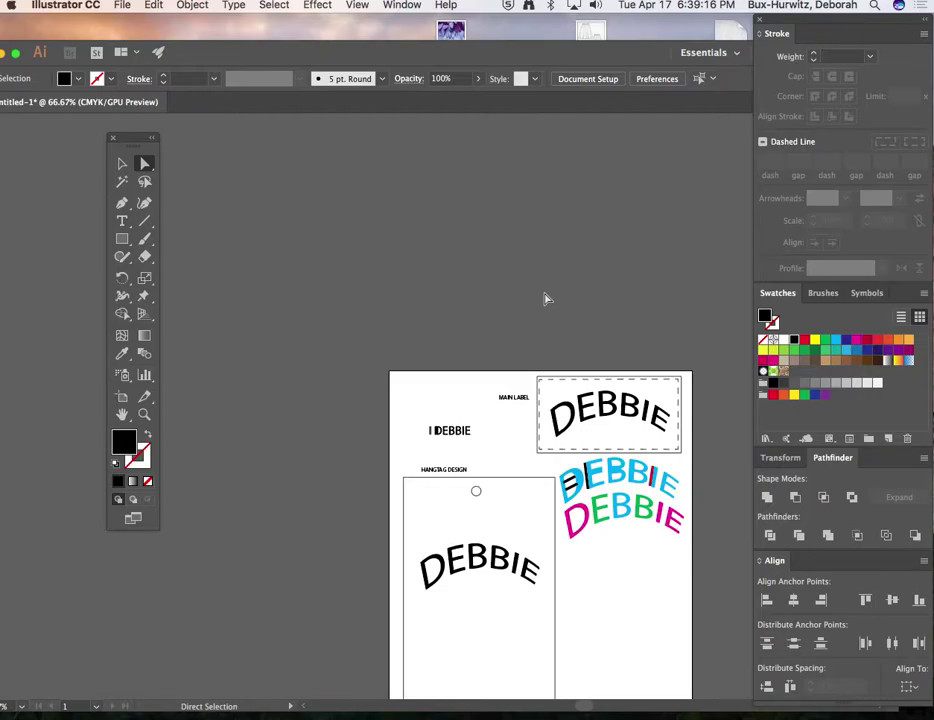
click(144, 413)
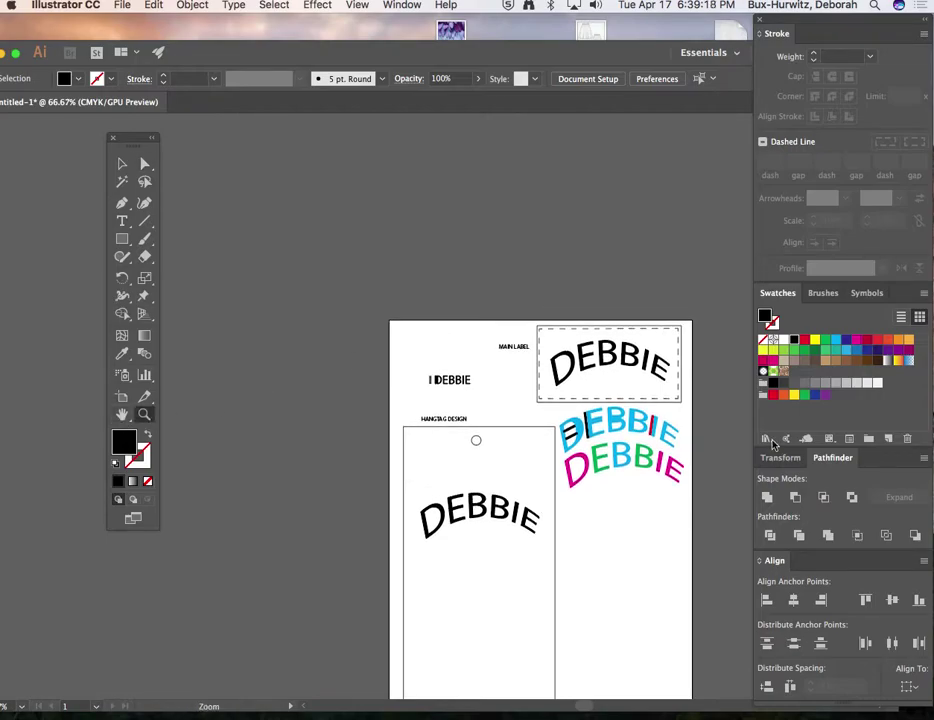
click(632, 446)
scroll(441, 347, left, 3)
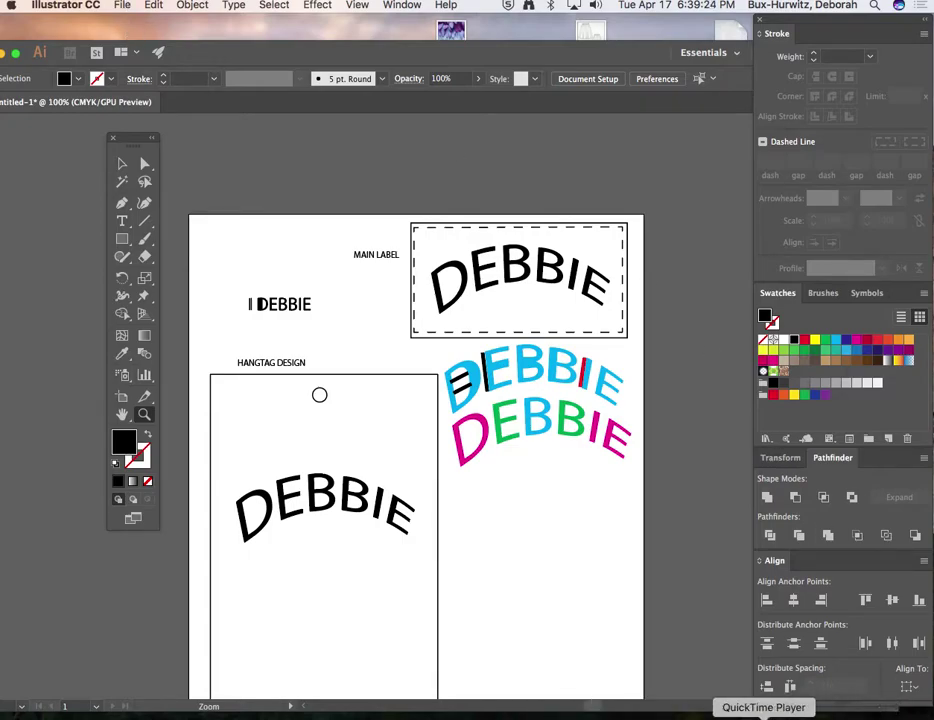
Switch to QuickTime Player, quit it, and name the unsaved screen recording "Text tool manipulation" in its save prompt
click(763, 713)
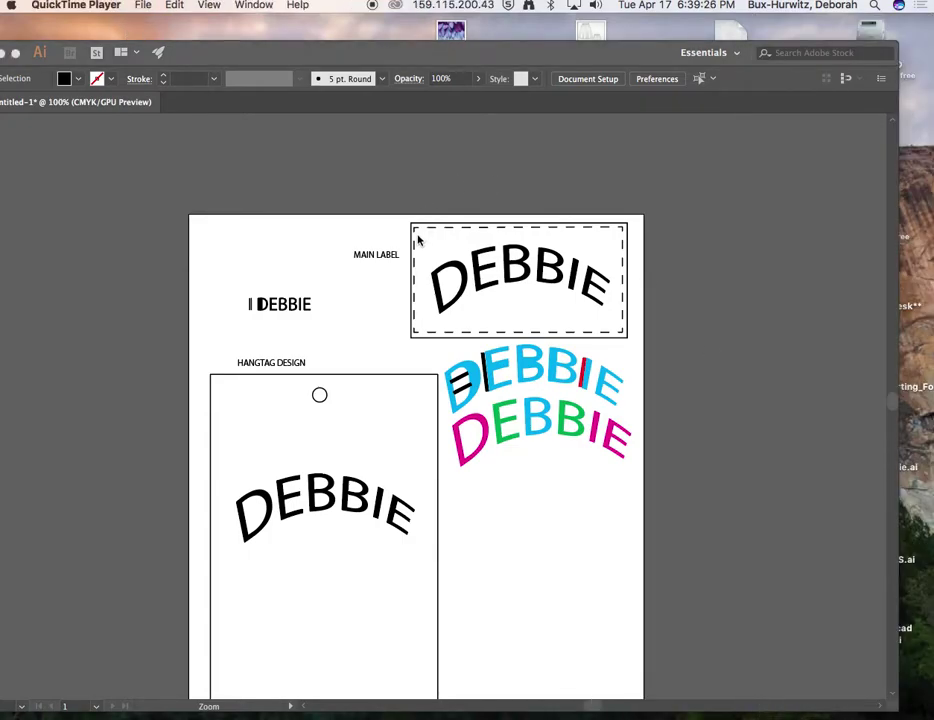
click(85, 5)
click(131, 5)
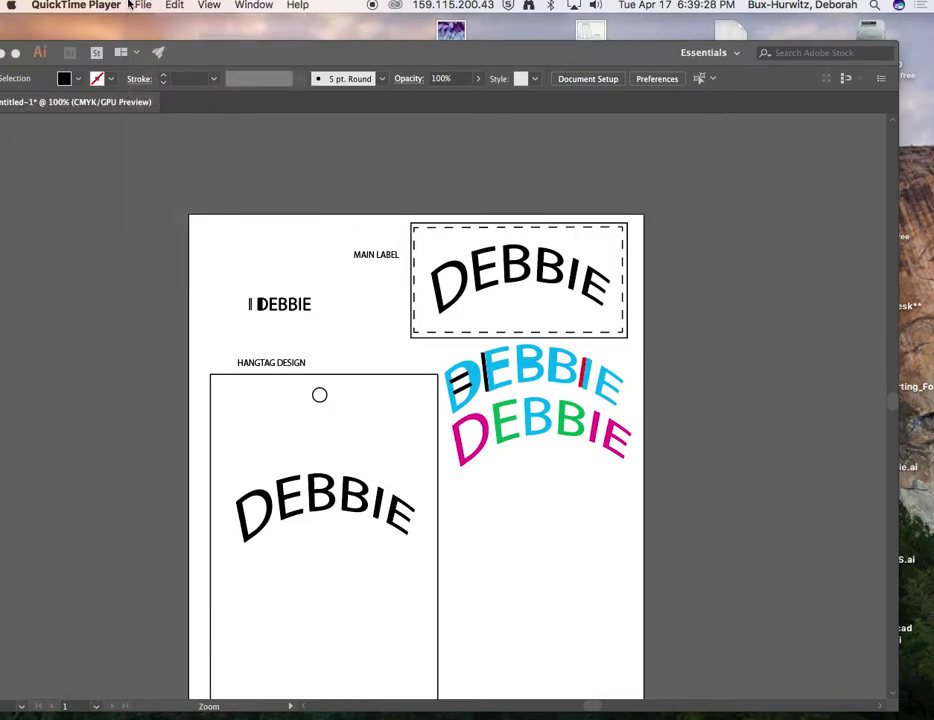
click(55, 6)
click(80, 119)
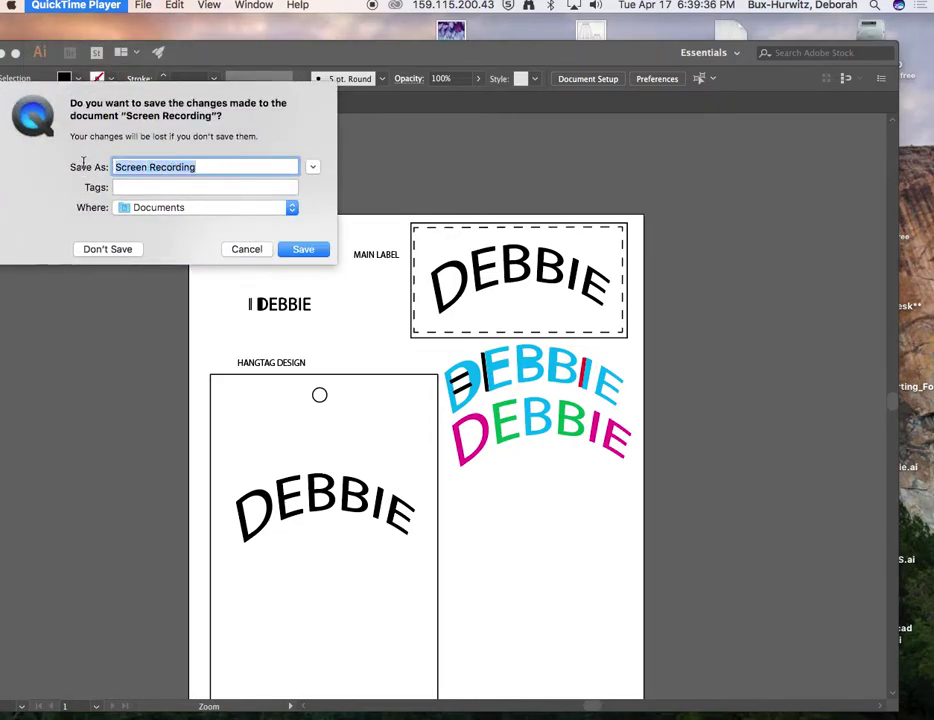
text(H)
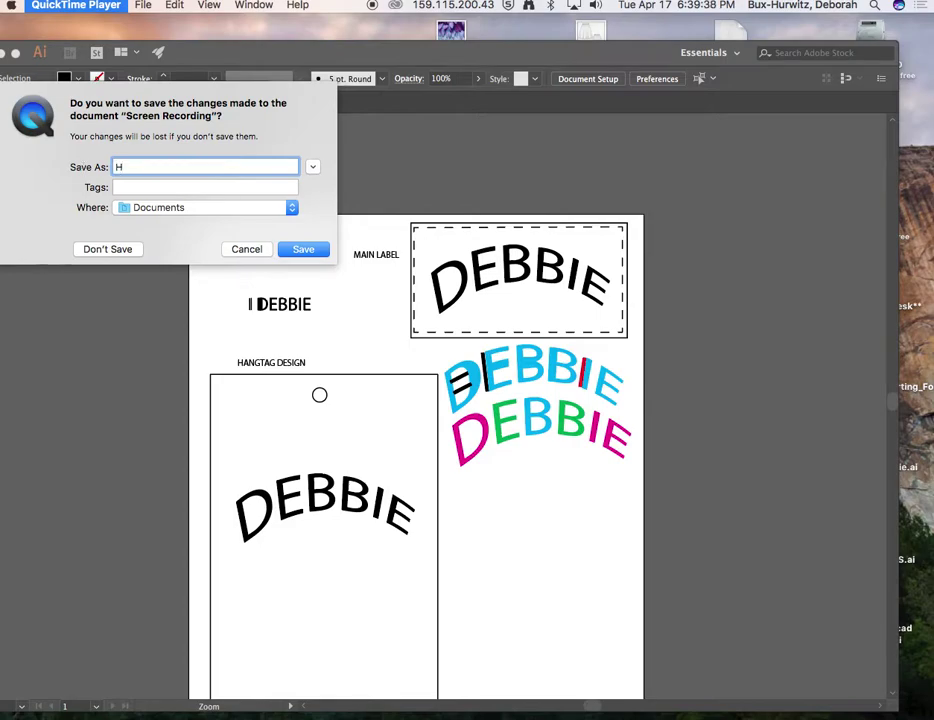
key(BackSpace)
text(Text tool manipulation)
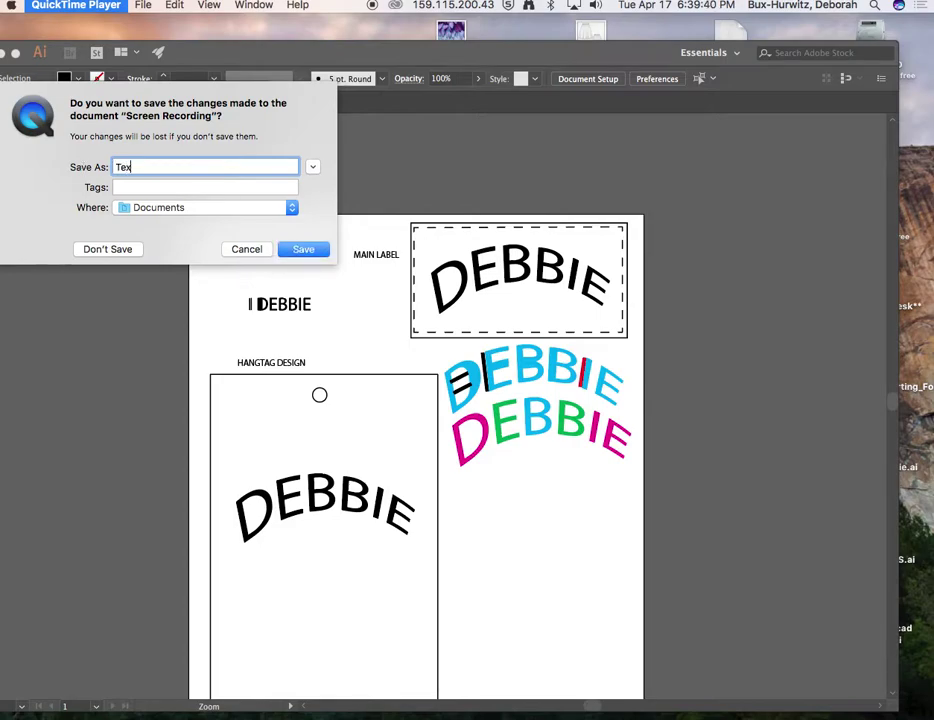